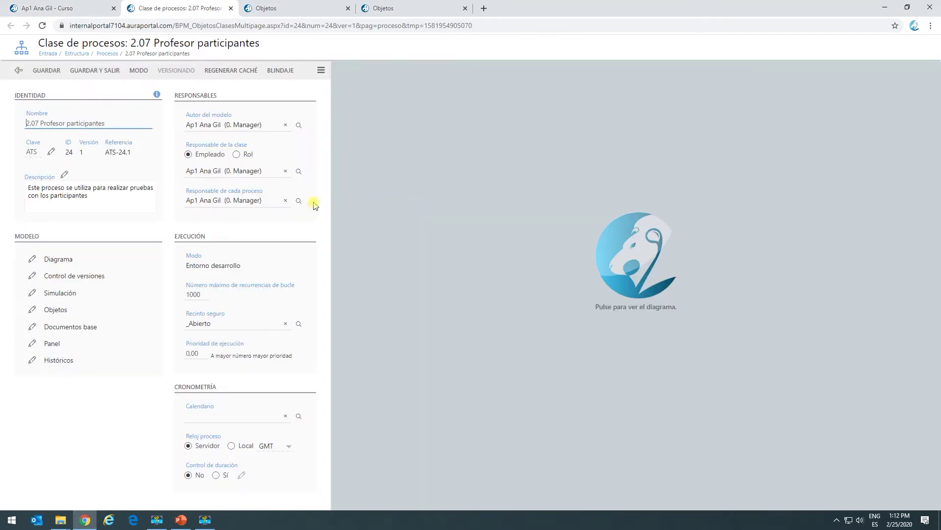
Keep the EMPLEADOS task clonable and save its settings.
left_click(627, 245)
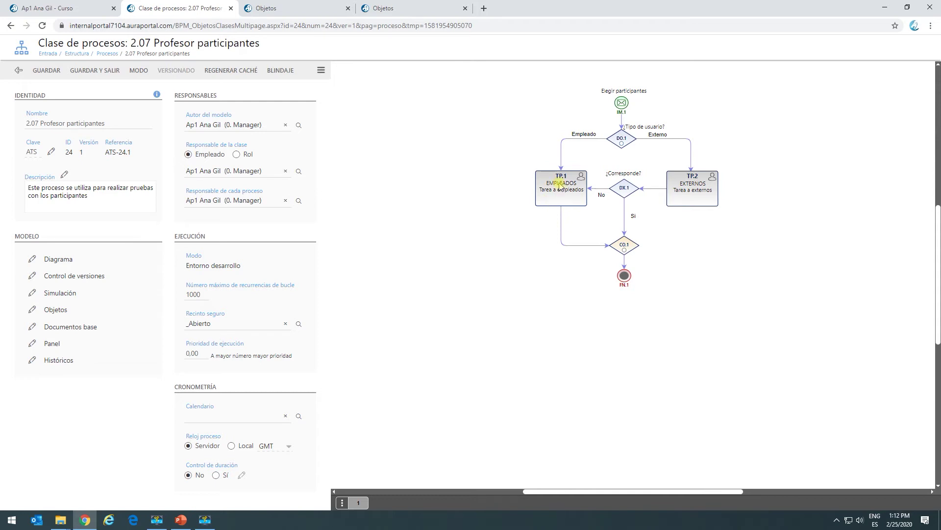
left_click(559, 186)
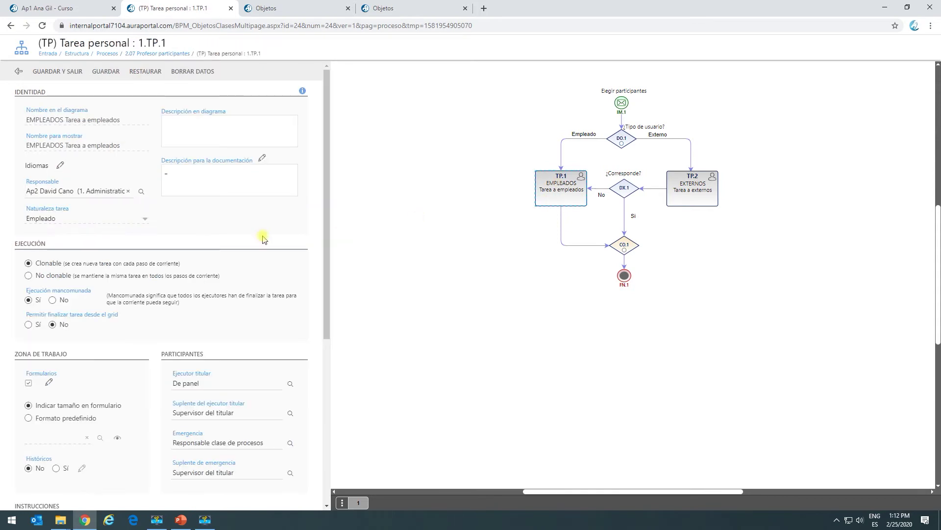
left_click(28, 264)
left_click(52, 73)
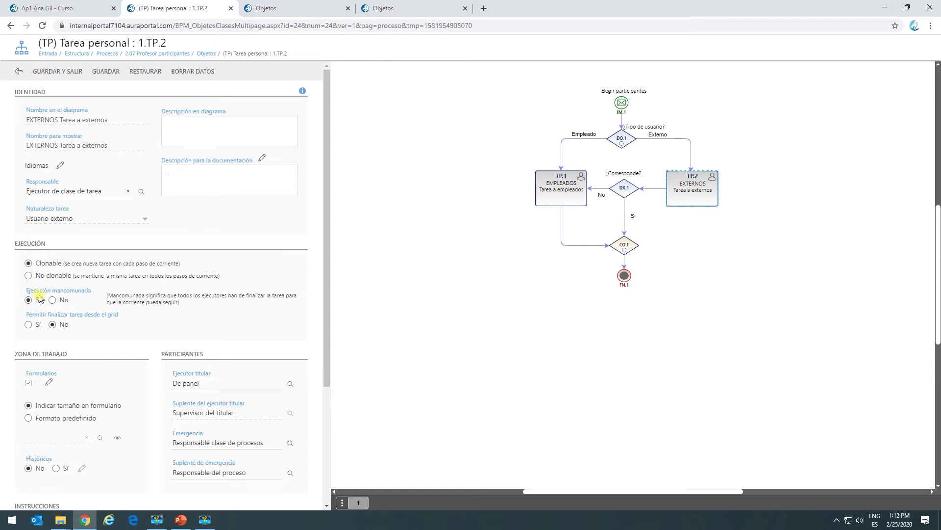
Set Ejecución mancomunada to No on the EXTERNOS task and save it.
left_click(52, 300)
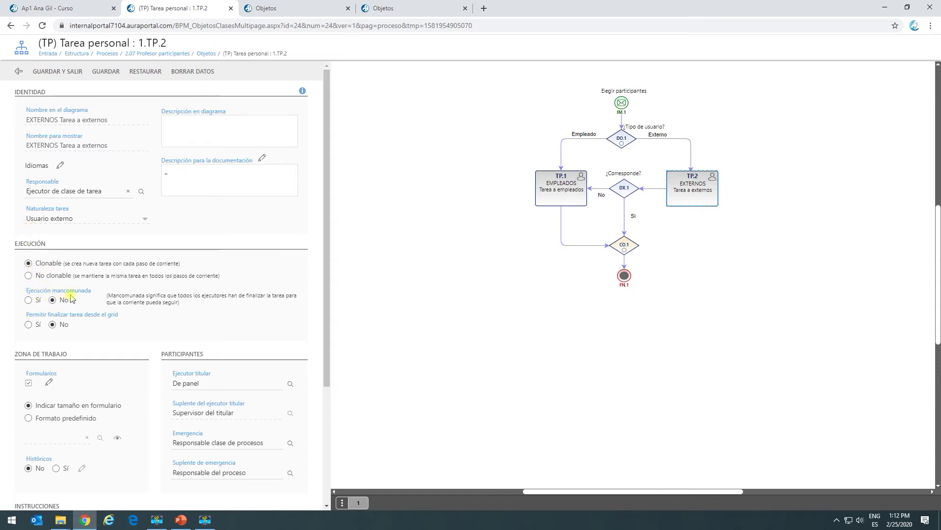
left_click(53, 72)
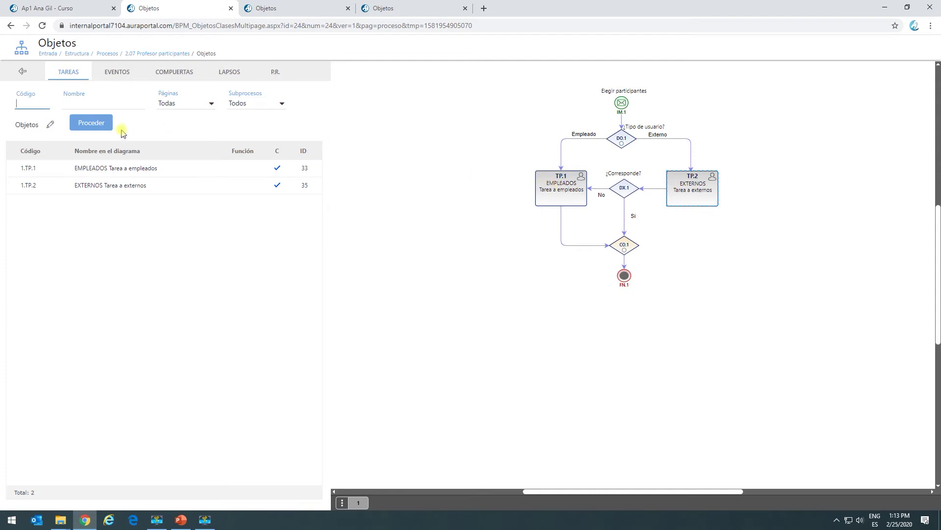
left_click(543, 192)
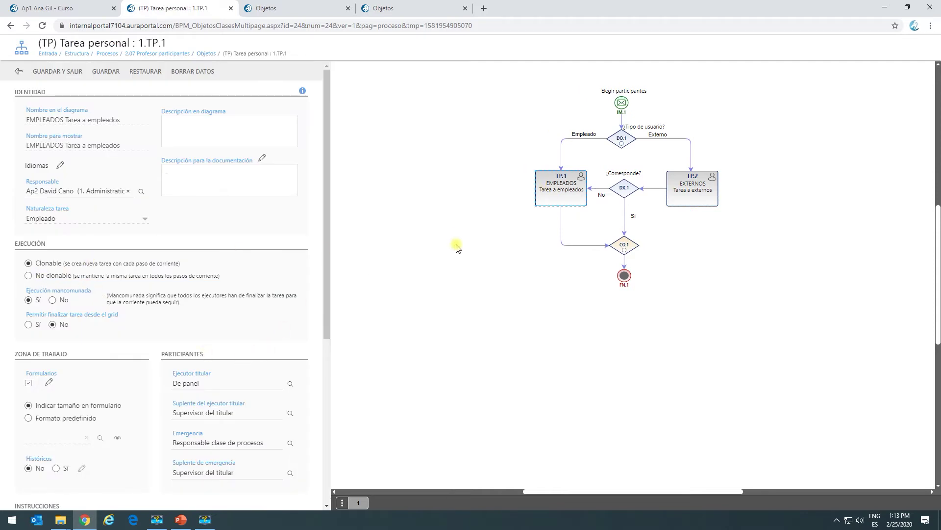
left_click(18, 71)
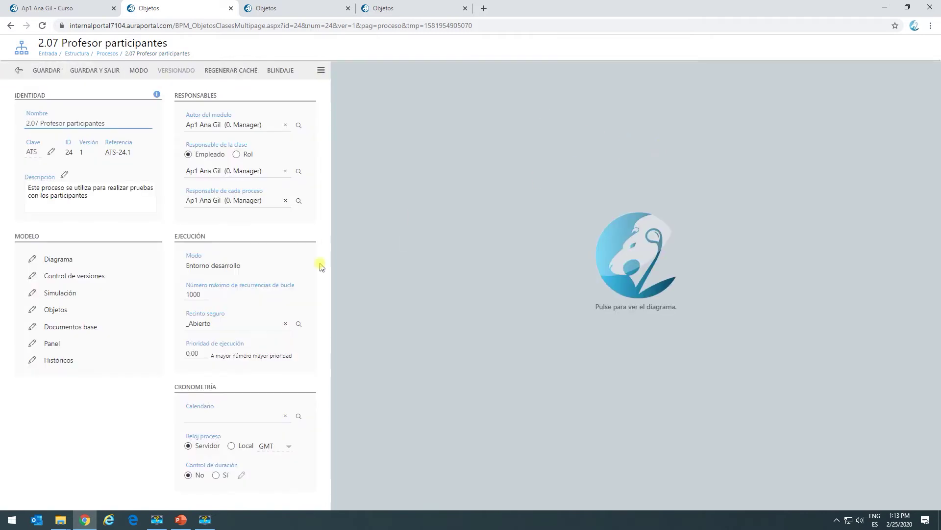
Recheck the EXTERNOS task properties, then return to the 2.07 participant-selection form.
left_click(629, 250)
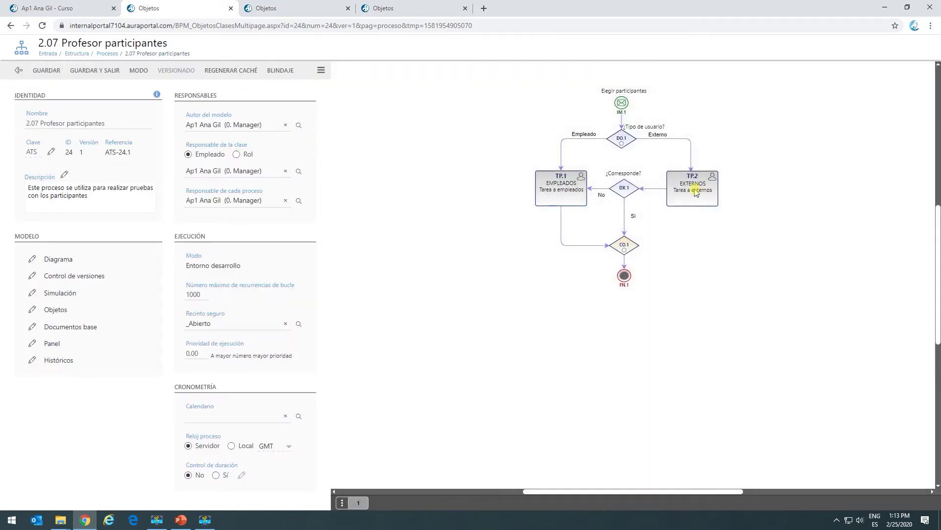
left_click(697, 191)
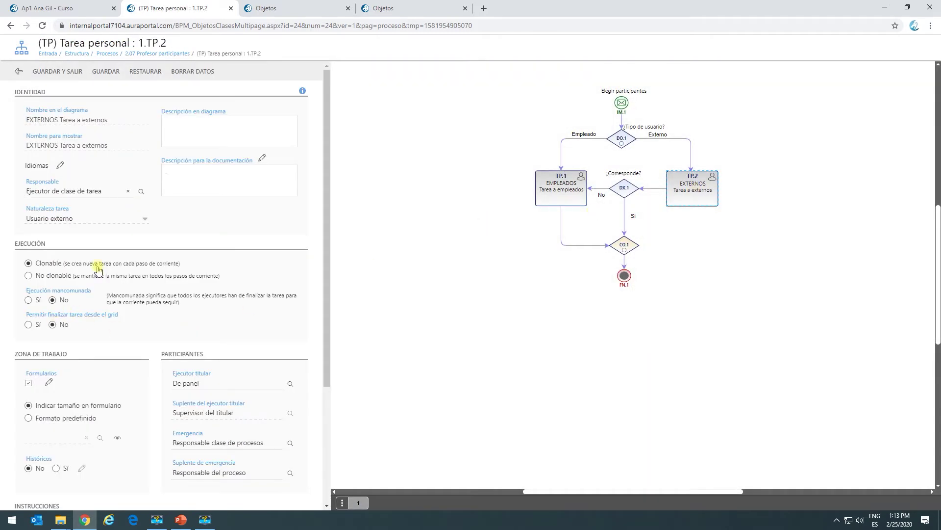
left_click(50, 73)
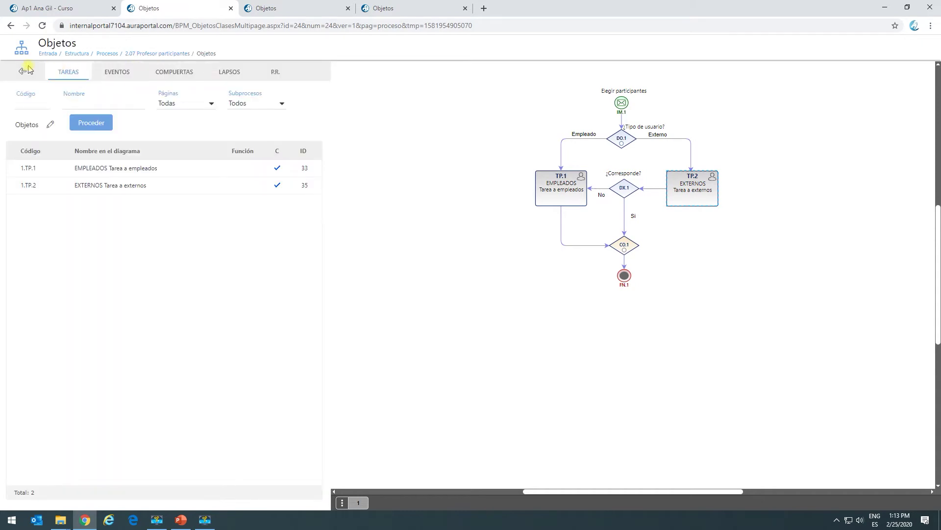
left_click(24, 74)
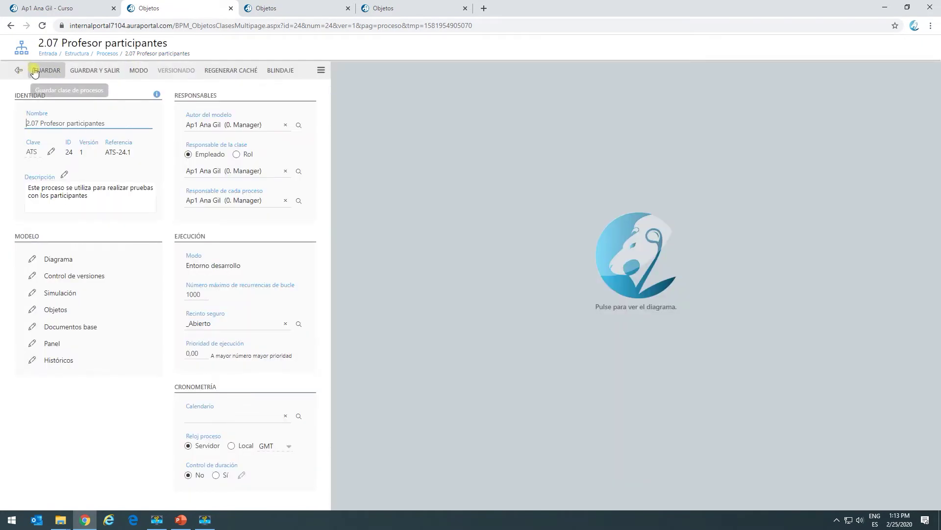
left_click(67, 10)
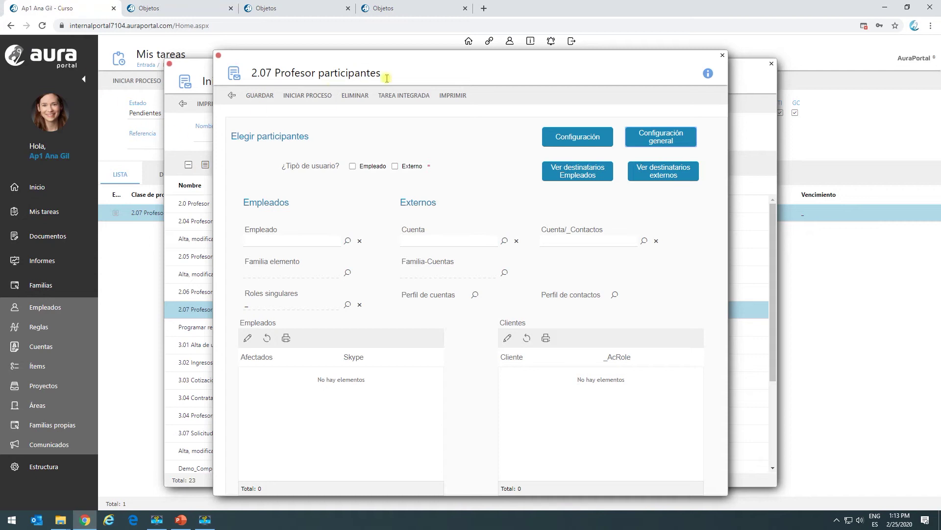
Choose the employee participant and select IT Consulting, AuraPortal and Supermarket under Familia-Cuentas.
left_click(346, 241)
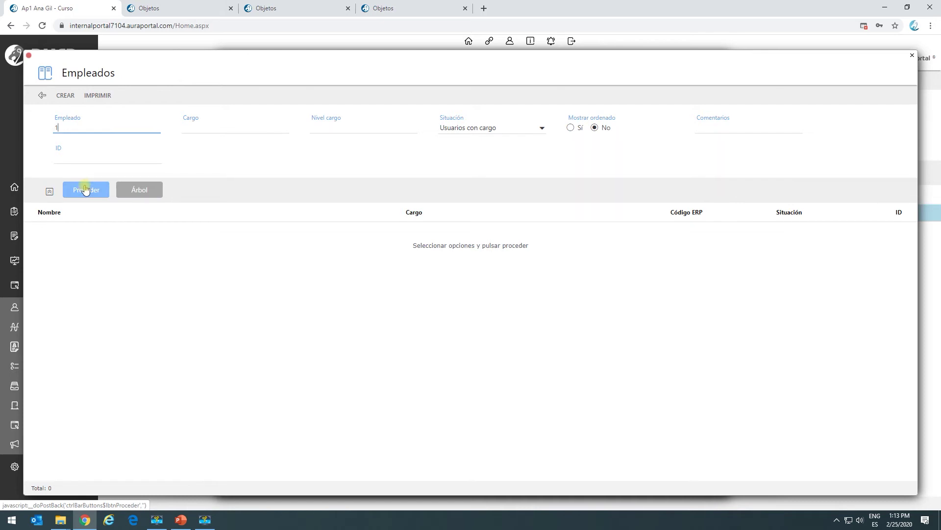
left_click(85, 189)
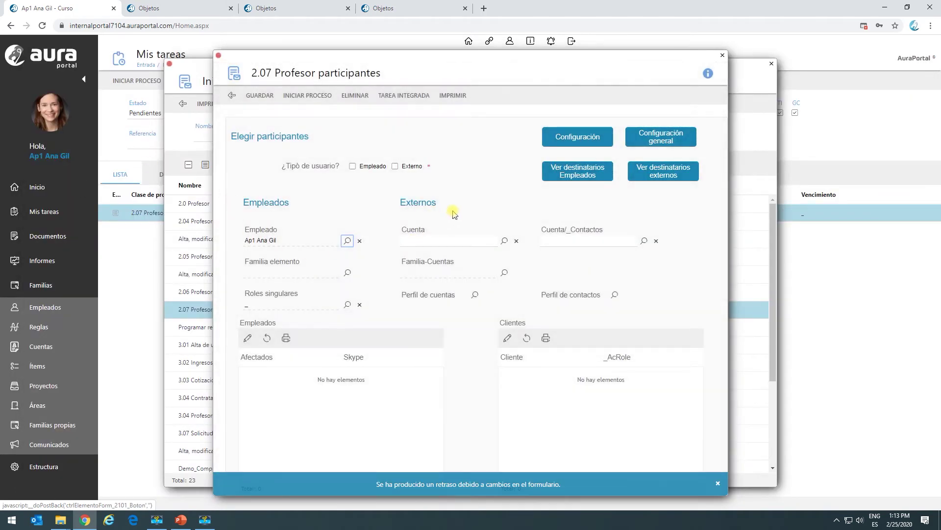
left_click(504, 273)
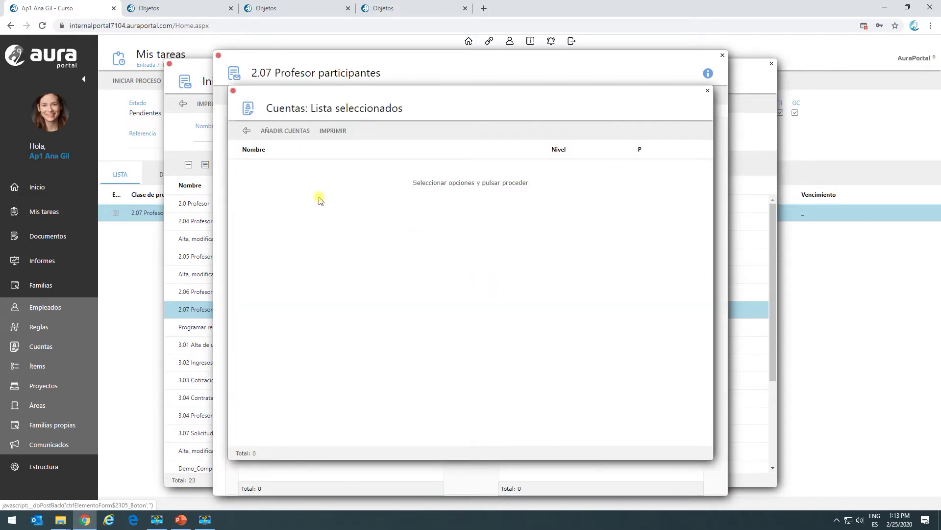
left_click(265, 131)
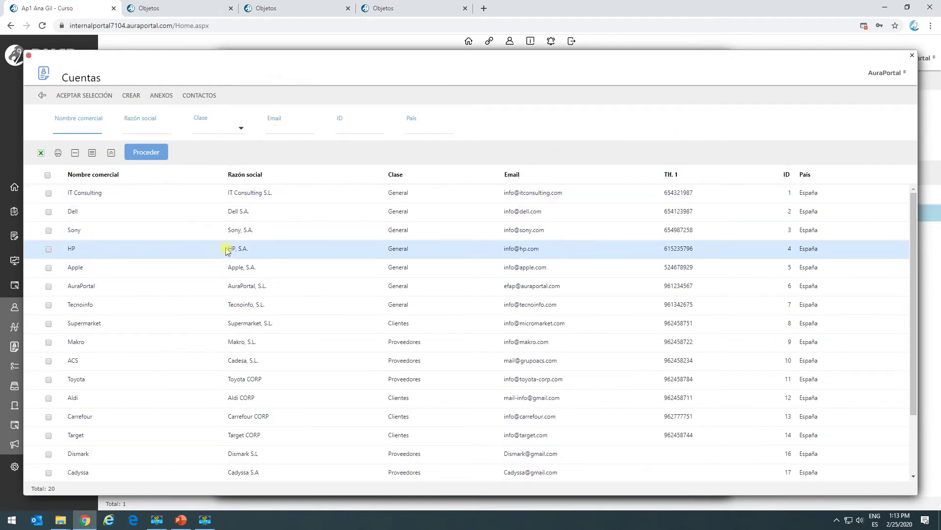
left_click(48, 193)
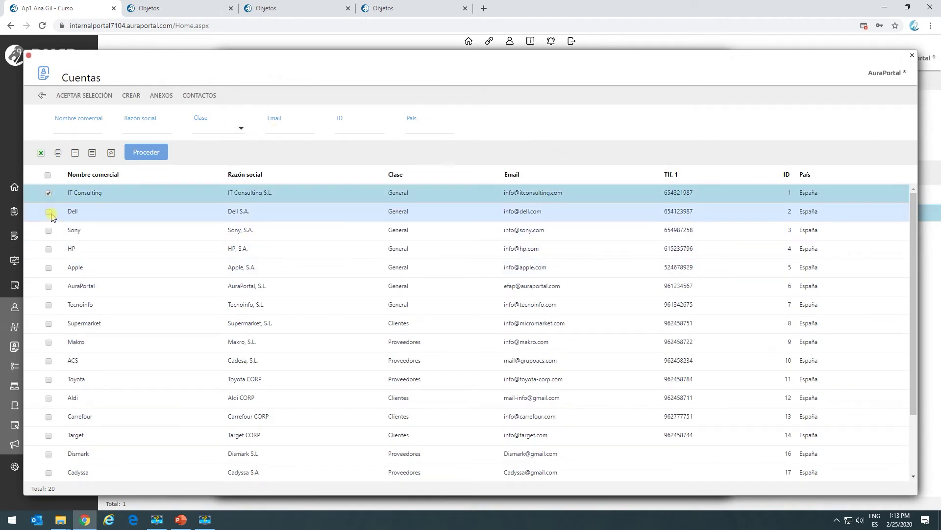
left_click(56, 294)
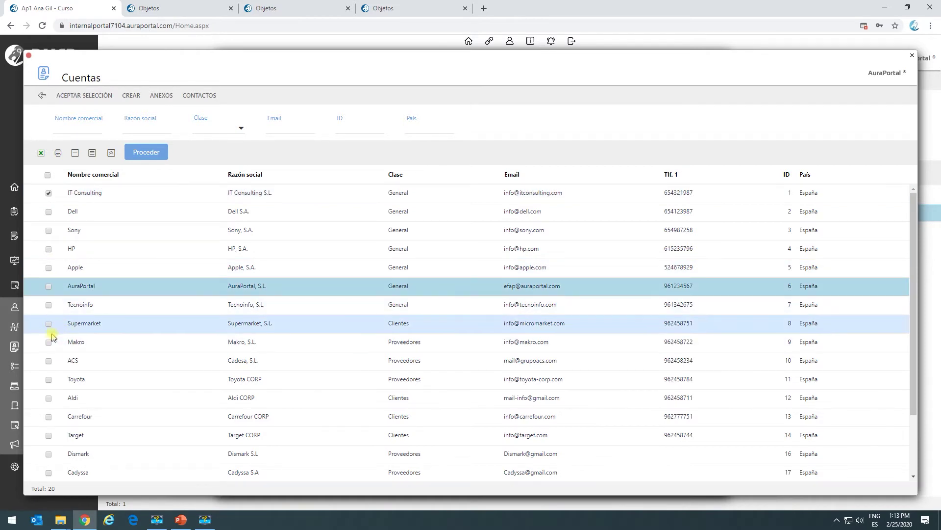
left_click(48, 324)
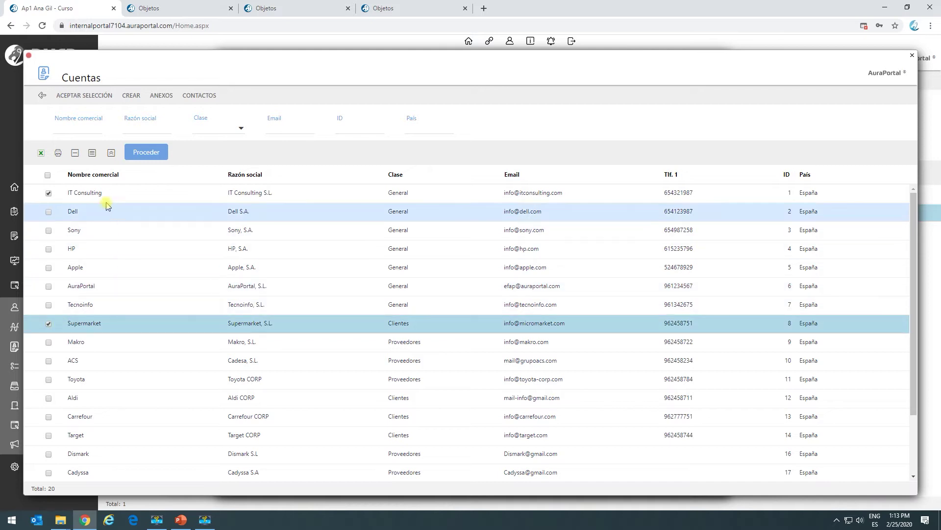
left_click(81, 98)
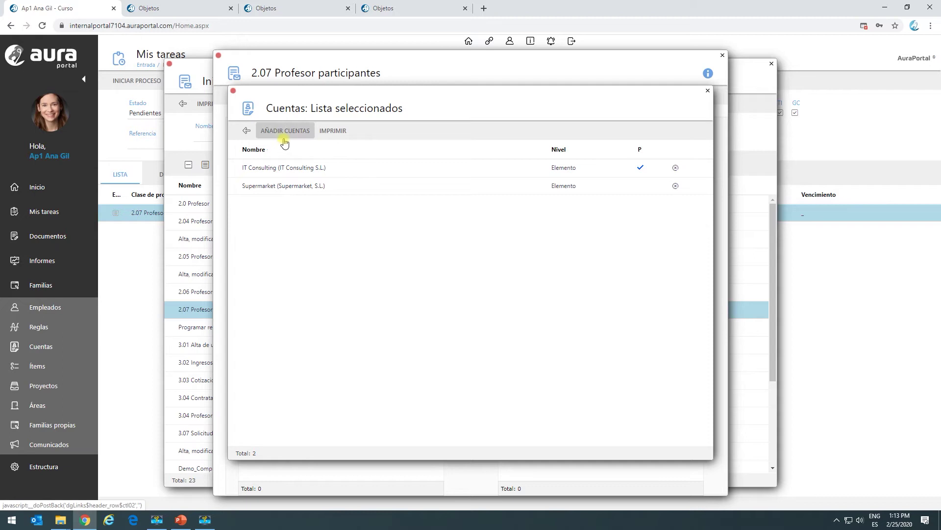
Reselect AuraPortal, Supermarket and IT Consulting for Familia-Cuentas and close the accounts list.
left_click(287, 166)
left_click(286, 185)
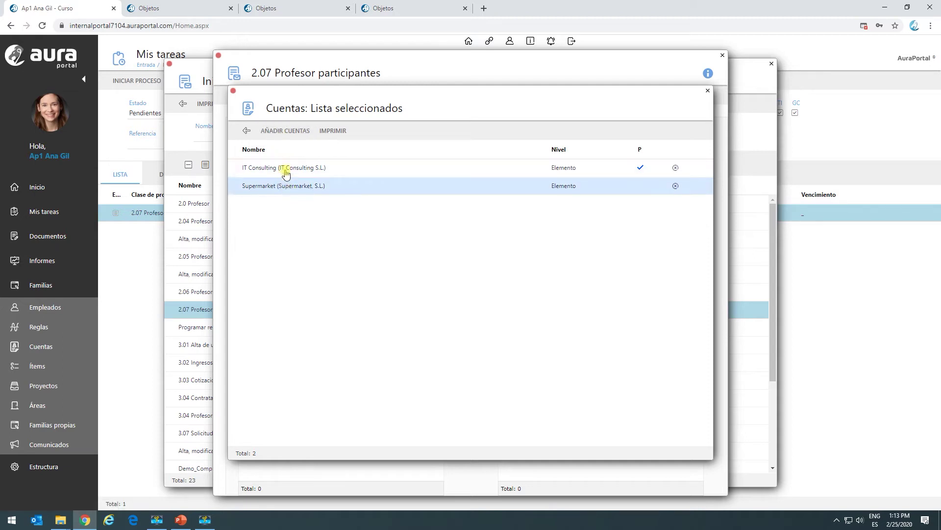
left_click(275, 132)
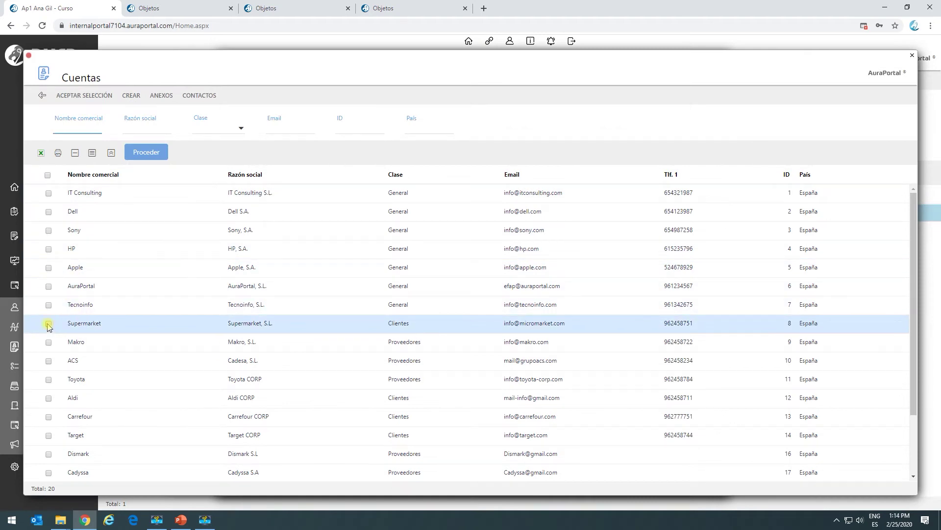
left_click(49, 287)
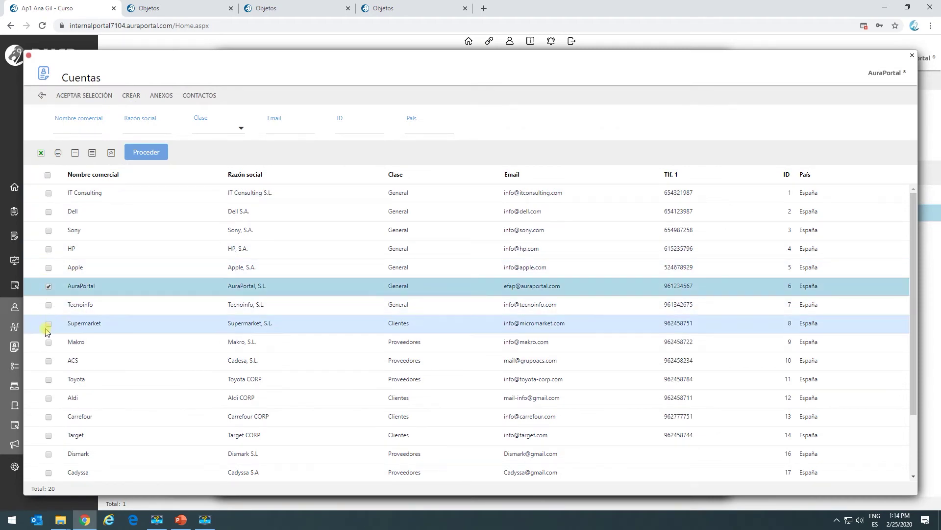
left_click(49, 324)
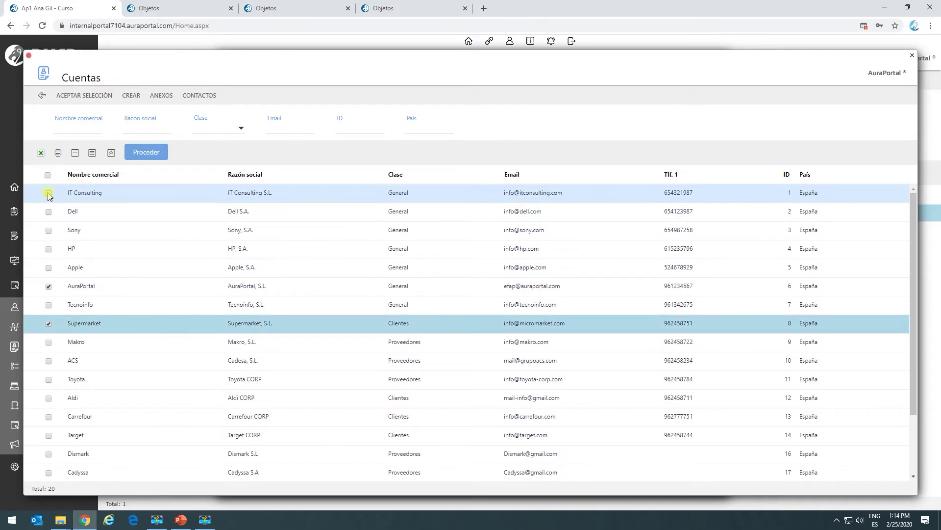
left_click(48, 194)
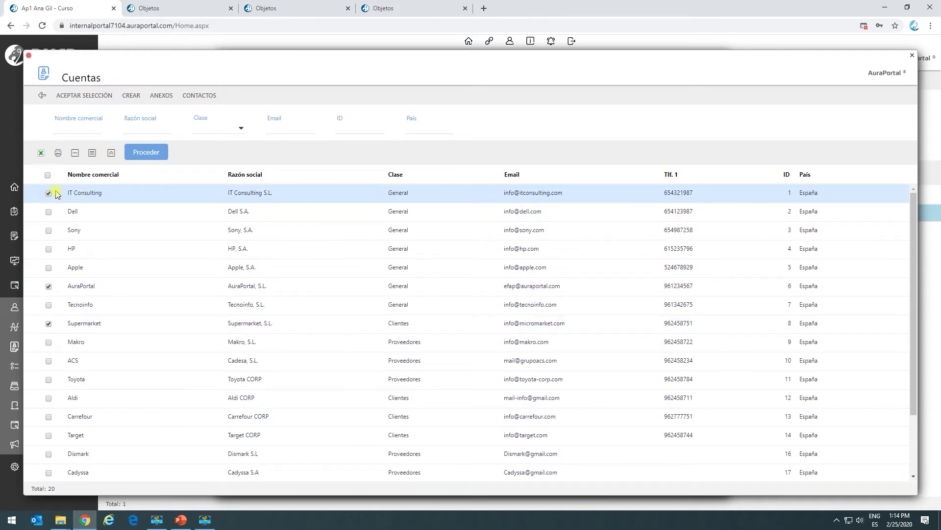
left_click(75, 100)
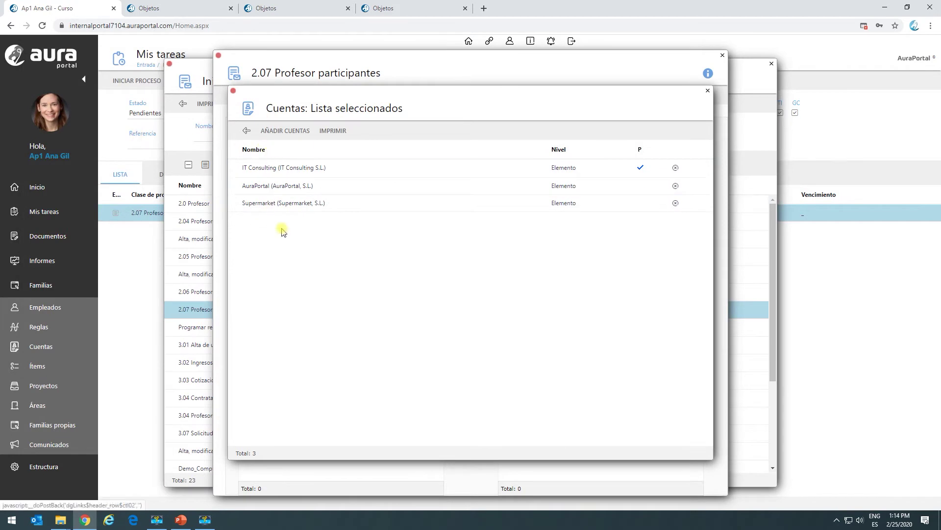
left_click(245, 132)
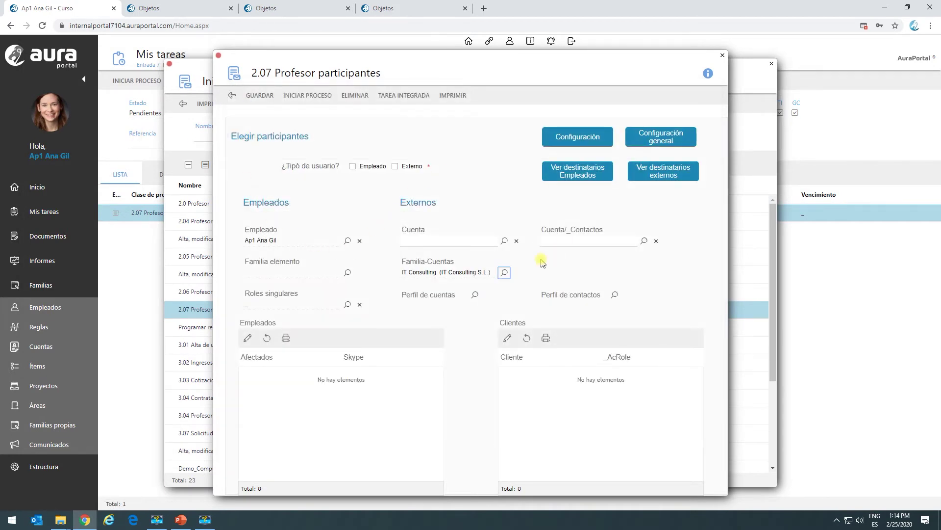
Check which external users would receive the task, then open the process class definition.
left_click(663, 174)
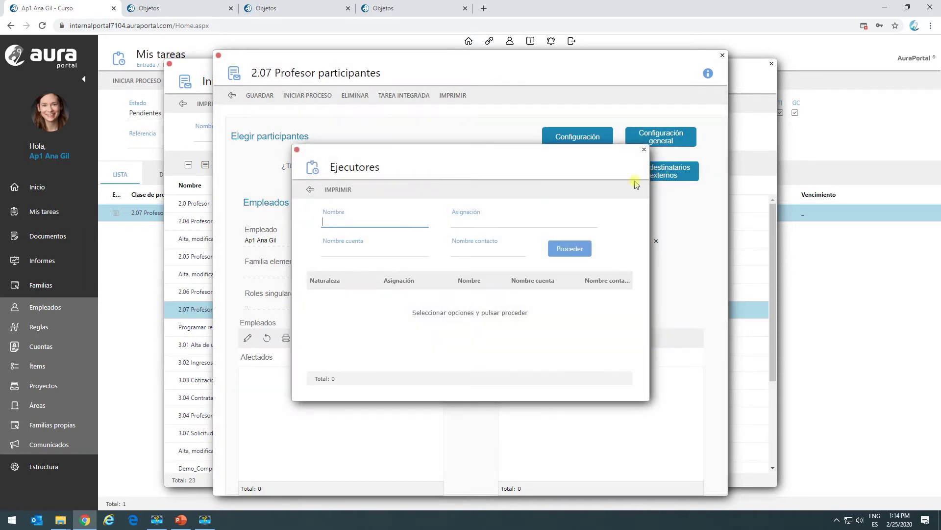
left_click(310, 189)
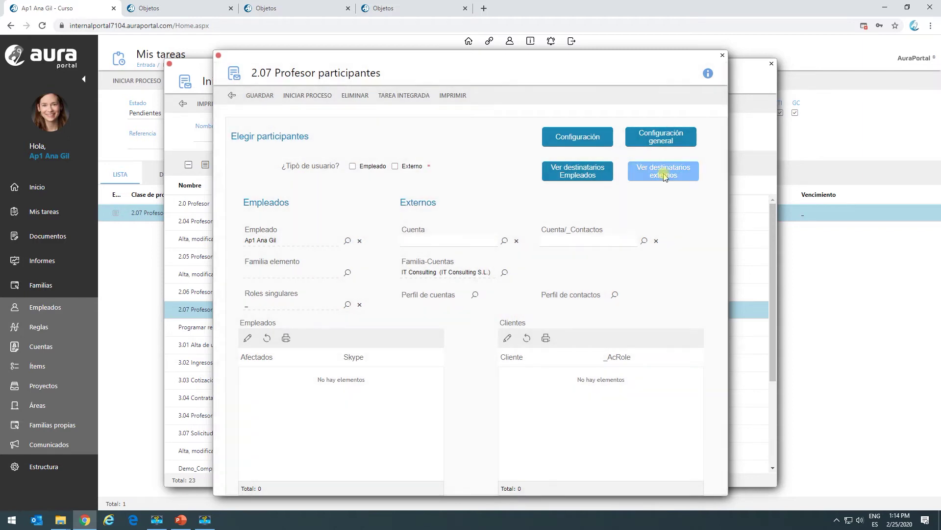
left_click(663, 171)
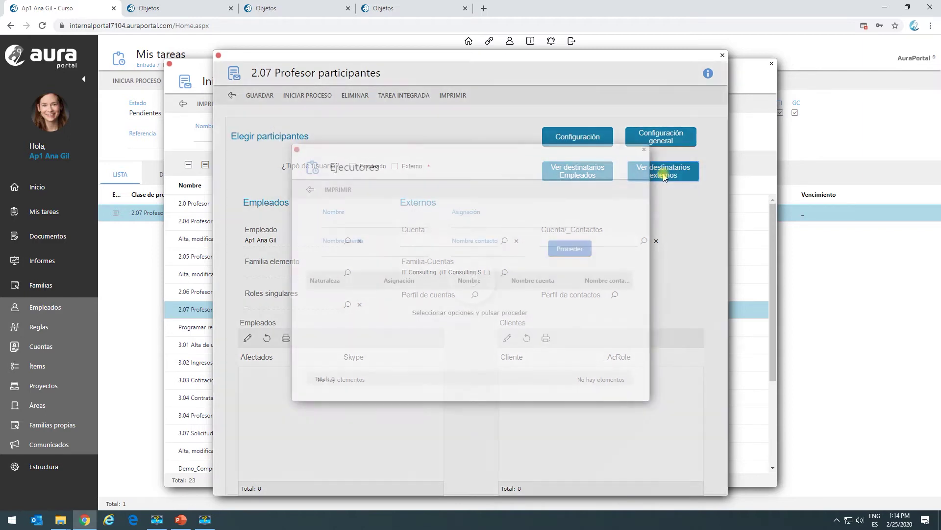
left_click(568, 249)
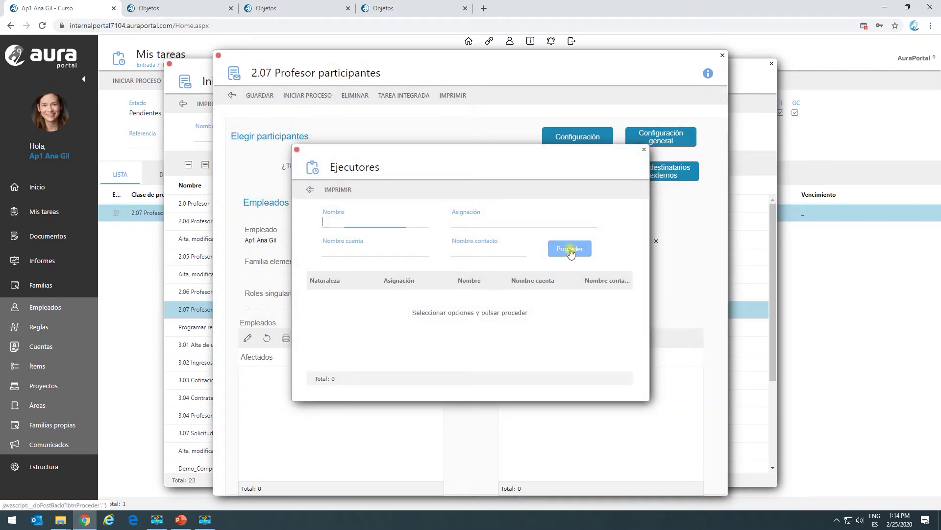
left_click(310, 189)
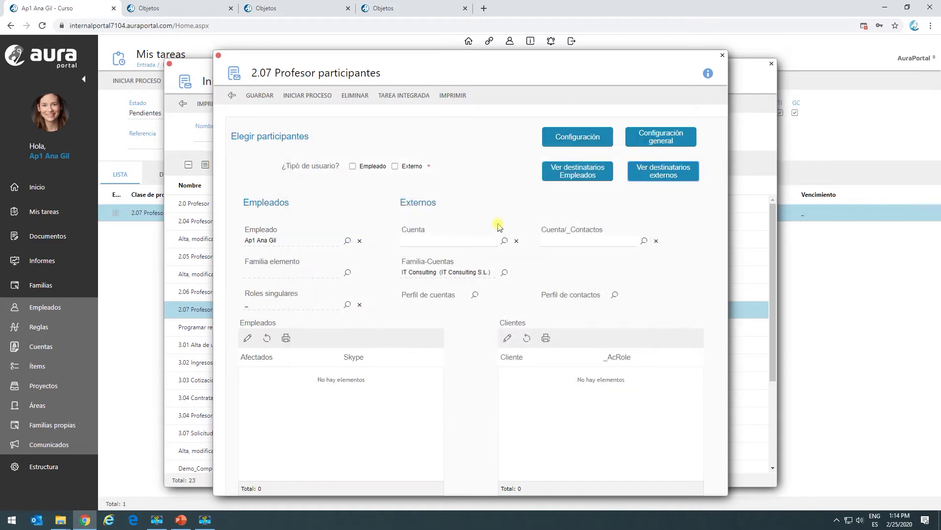
left_click(652, 138)
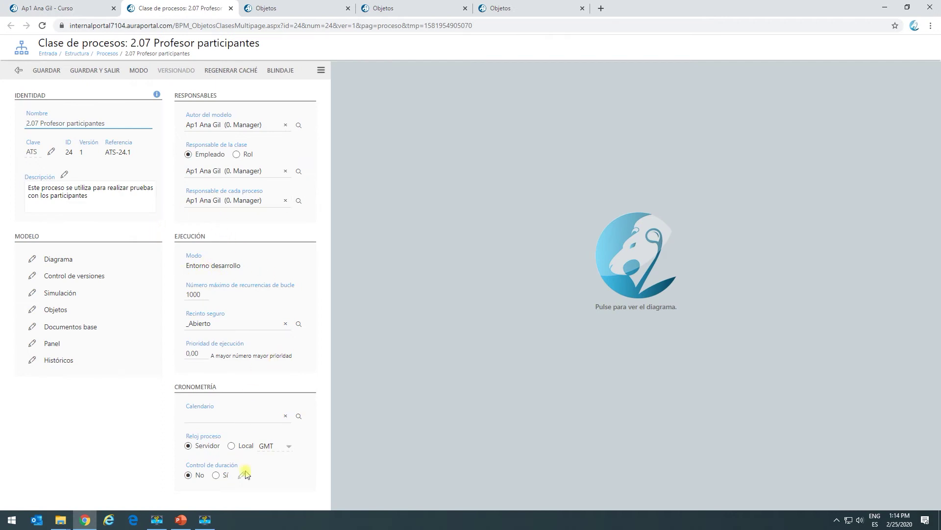
Make the panel's Empleado field the executor of task TP.1 EMPLEADOS and save.
left_click(632, 238)
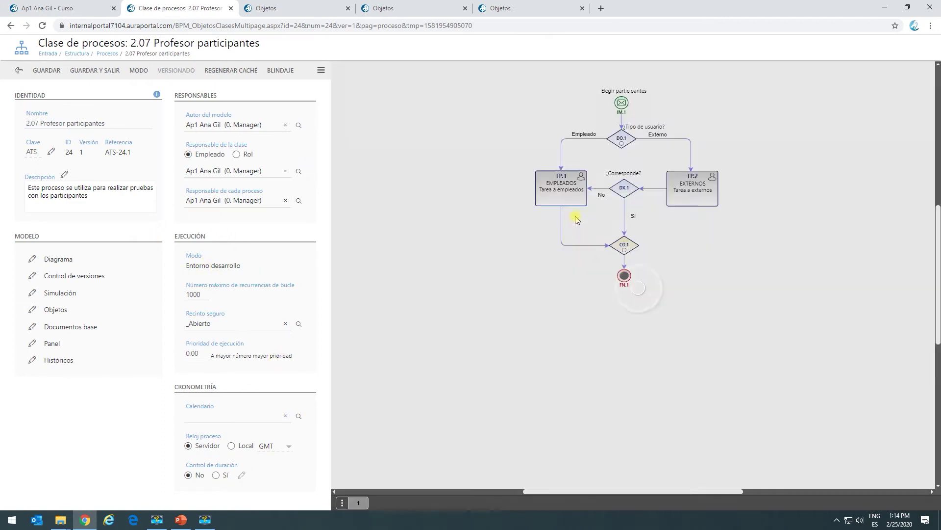
left_click(561, 196)
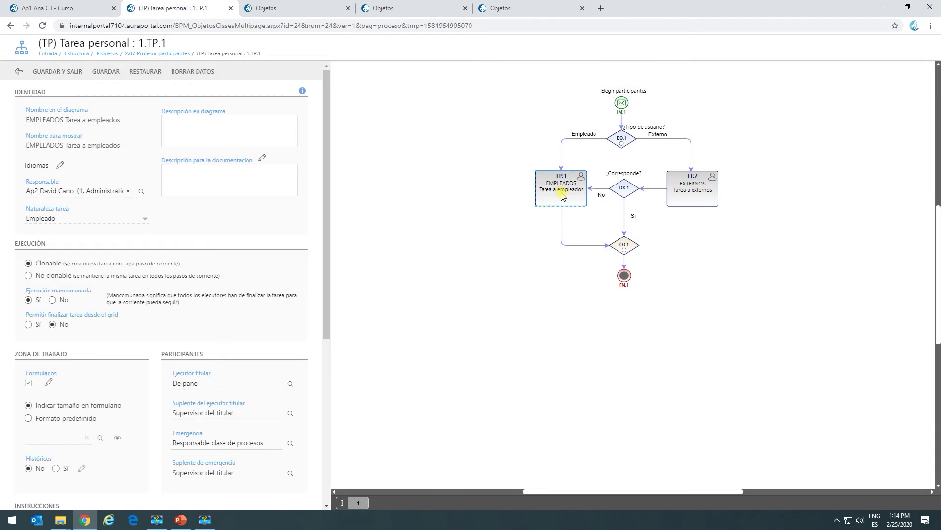
left_click(290, 383)
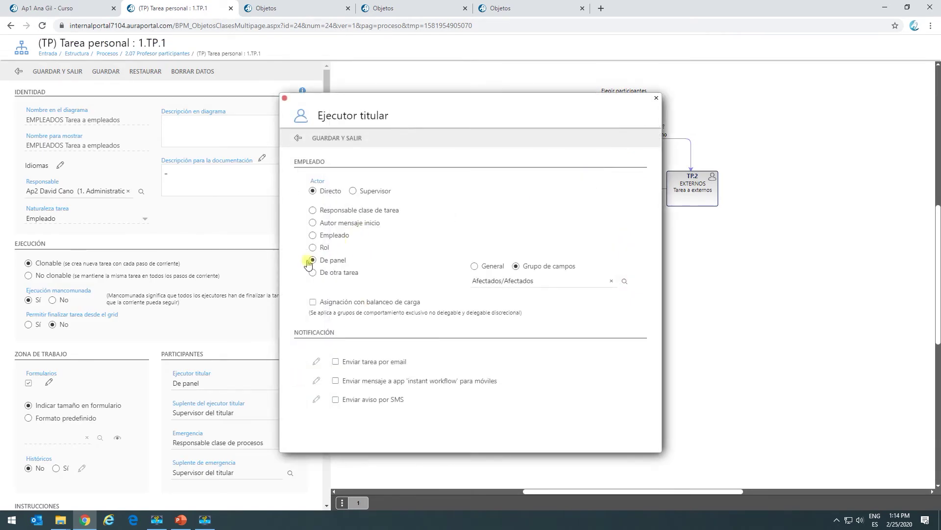
left_click(473, 268)
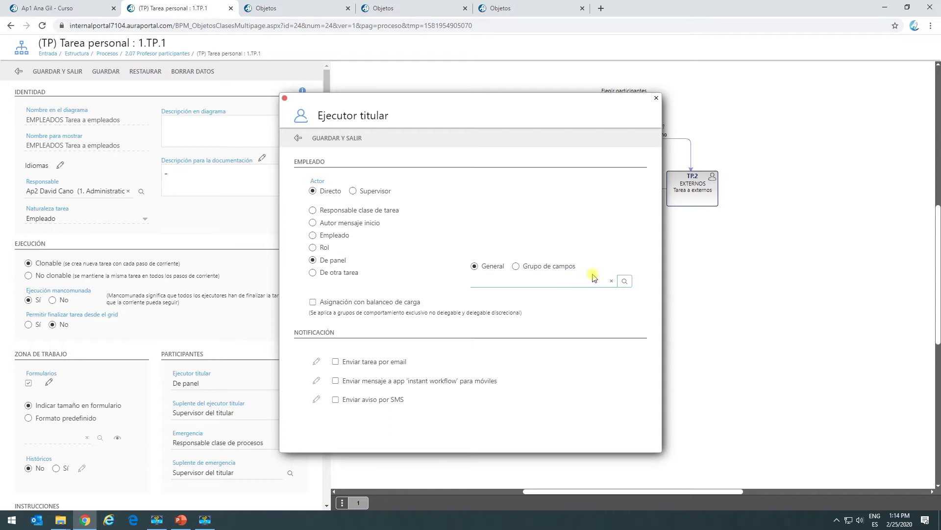
left_click(623, 283)
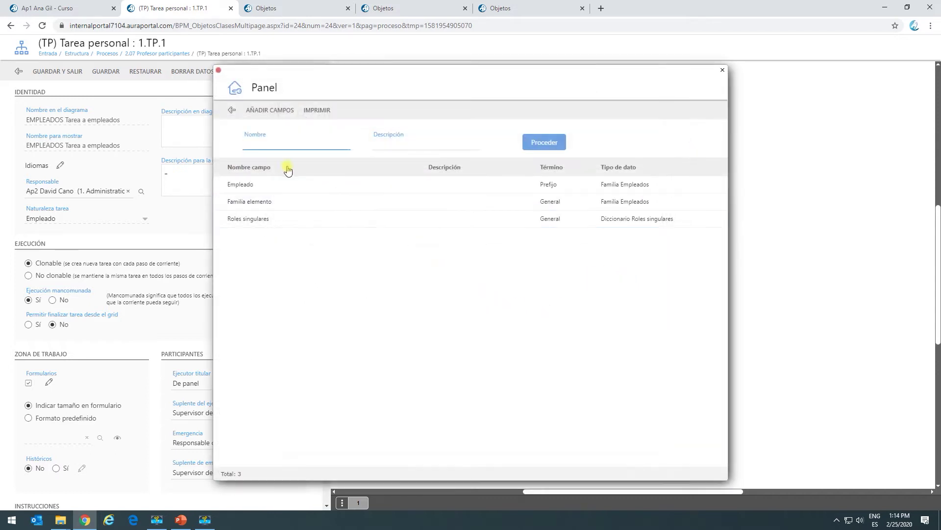
left_click(261, 188)
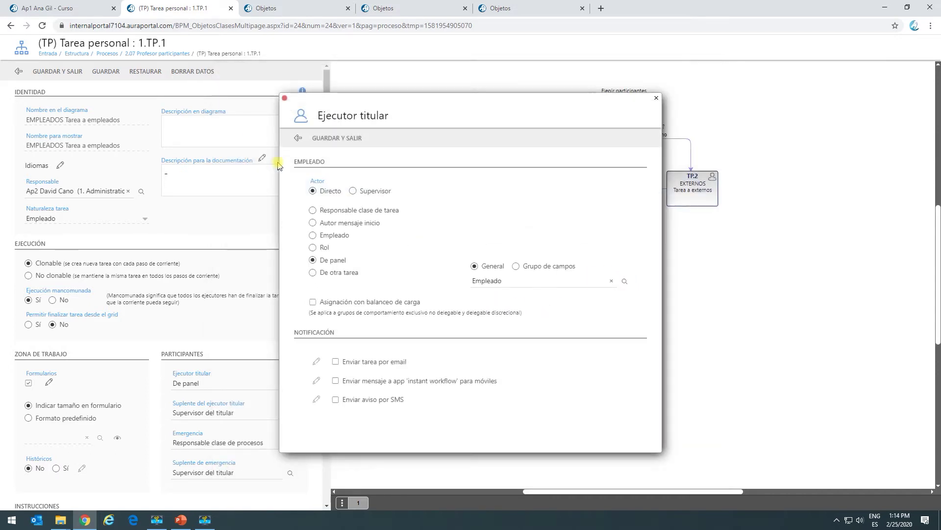
left_click(319, 139)
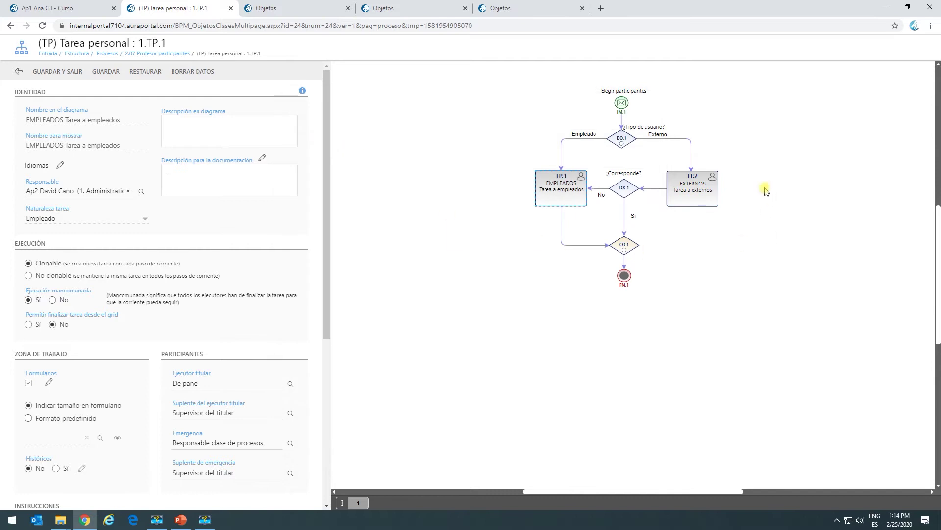
left_click(62, 72)
Make the panel's Familia-Cuentas field the executor of task TP.2 EXTERNOS and save.
left_click(687, 194)
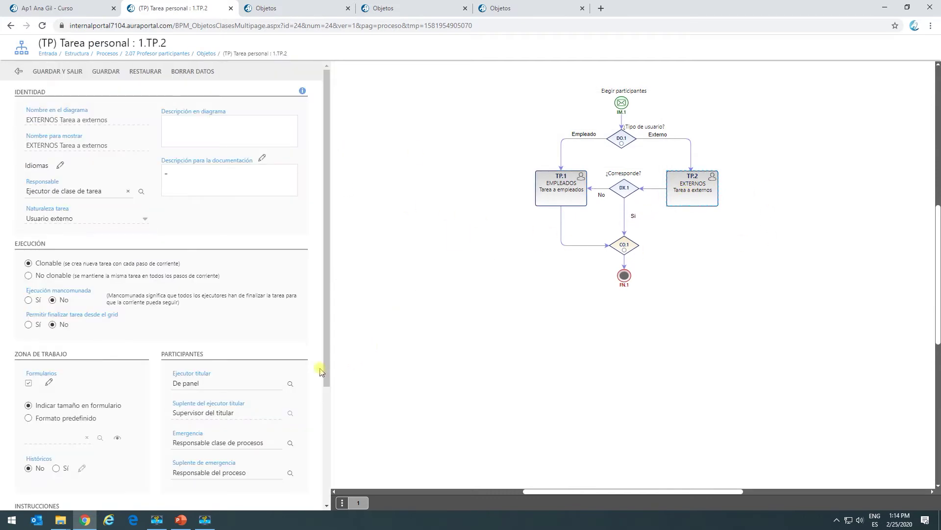
left_click(290, 384)
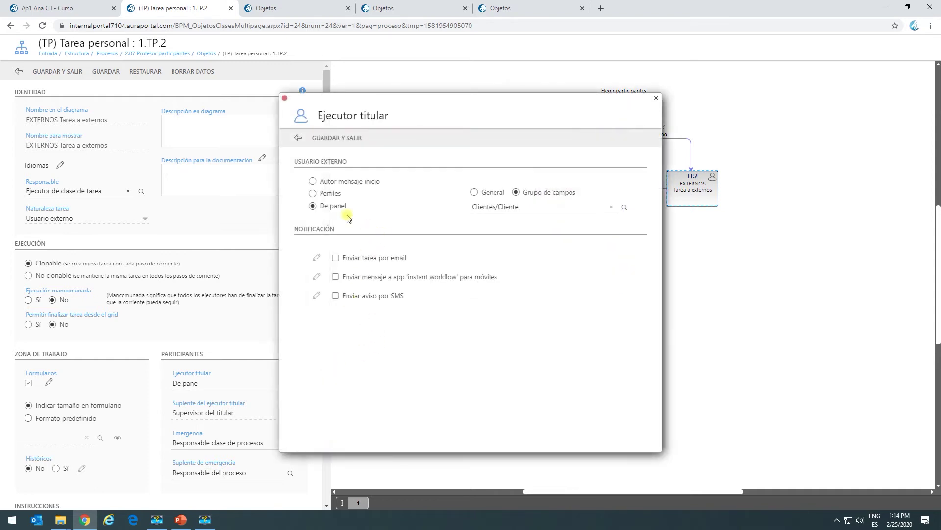
left_click(474, 192)
left_click(623, 207)
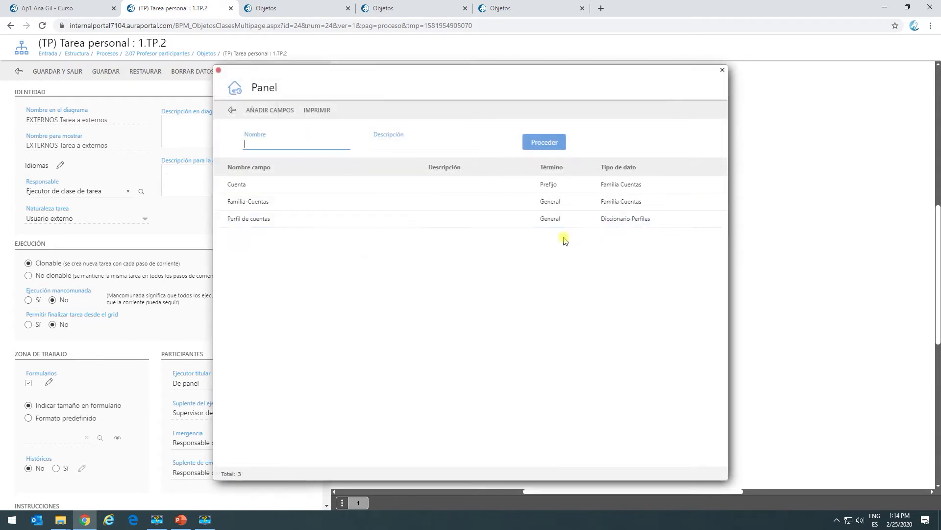
double_click(307, 201)
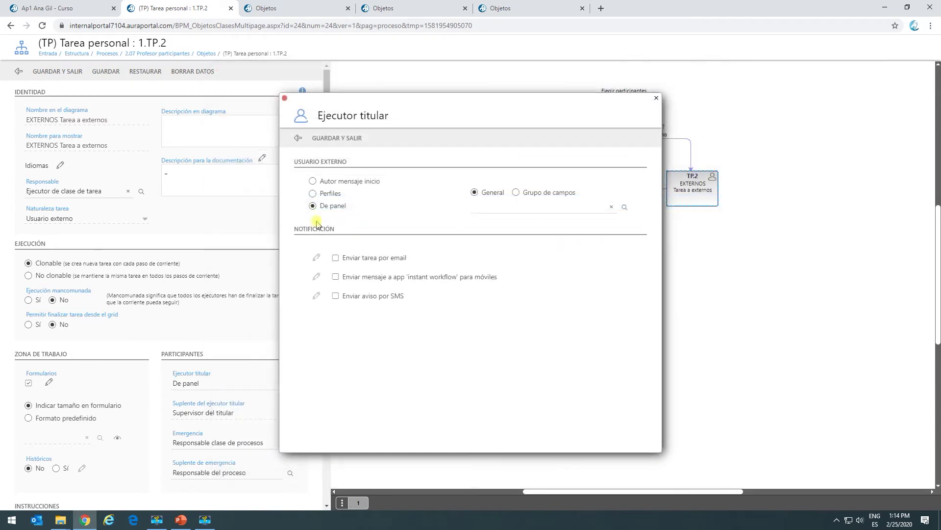
left_click(326, 139)
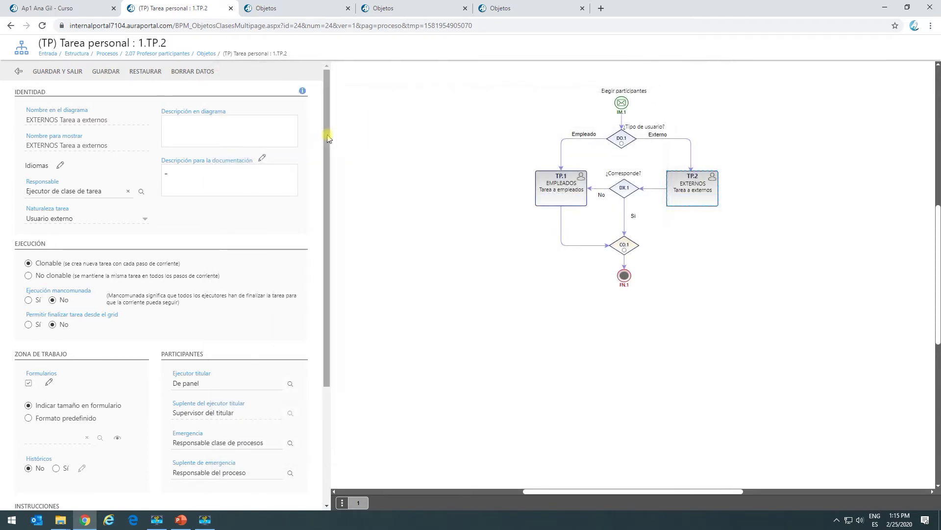
left_click(62, 73)
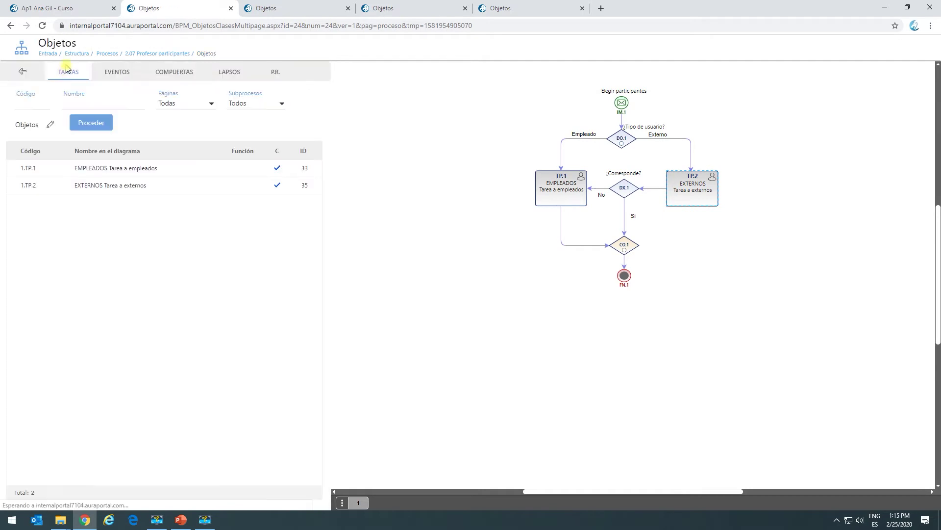
Save the participants form and confirm it reaches a single employee recipient.
left_click(23, 72)
left_click(78, 10)
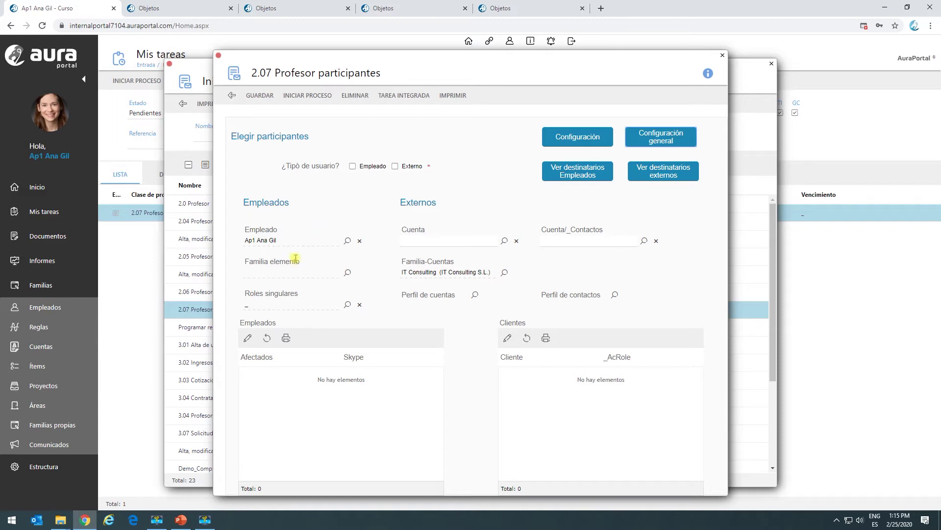
left_click(258, 105)
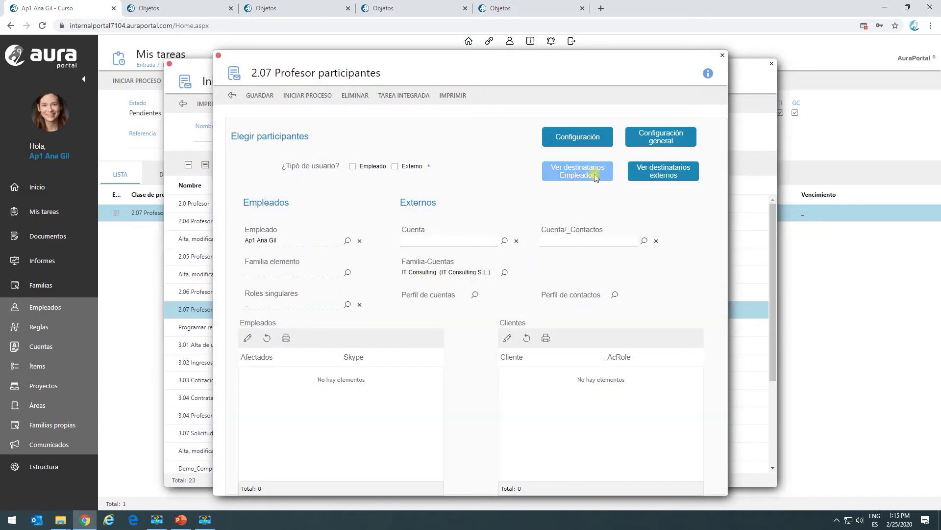
left_click(564, 174)
left_click(568, 249)
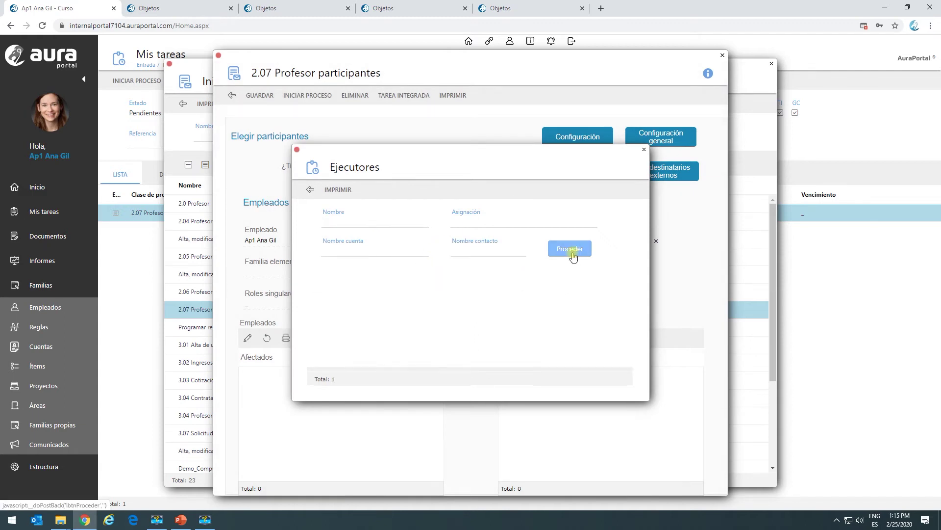
left_click(310, 190)
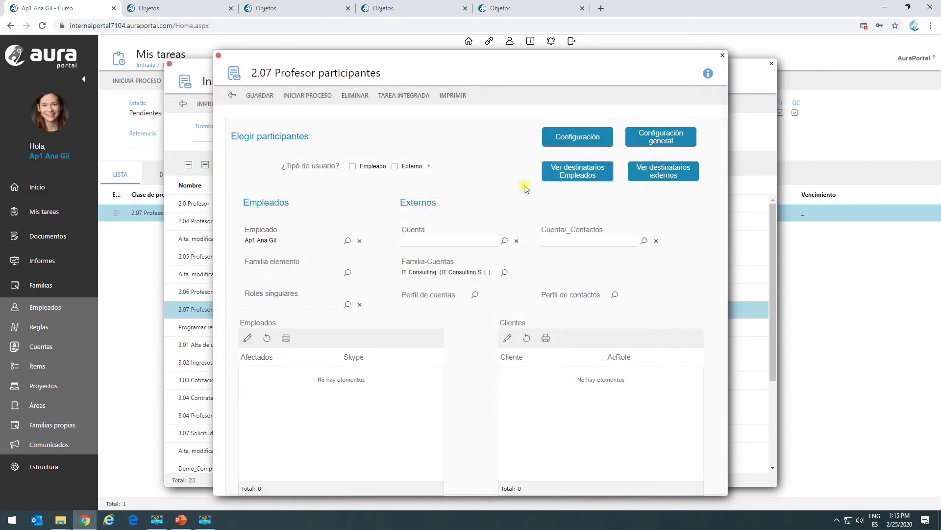
Confirm the two external recipients, then submit the form and close the process start list.
left_click(650, 174)
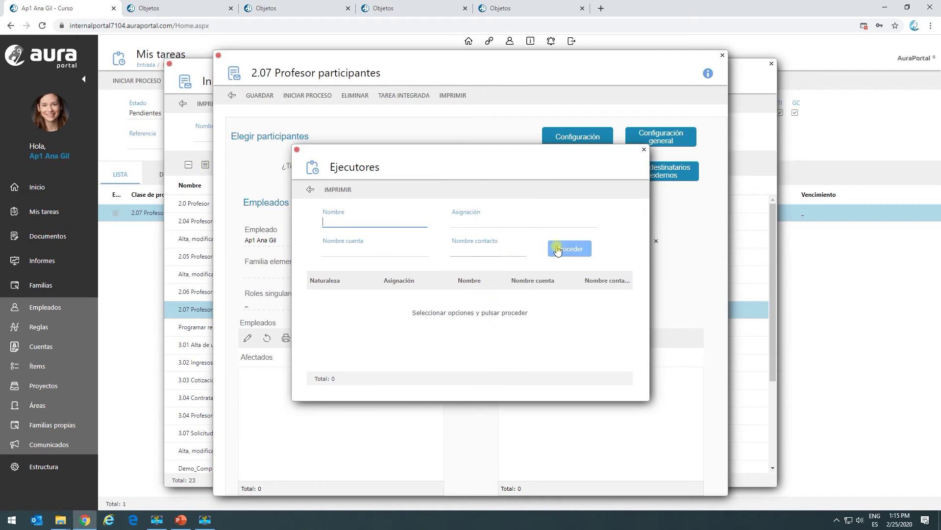
left_click(560, 249)
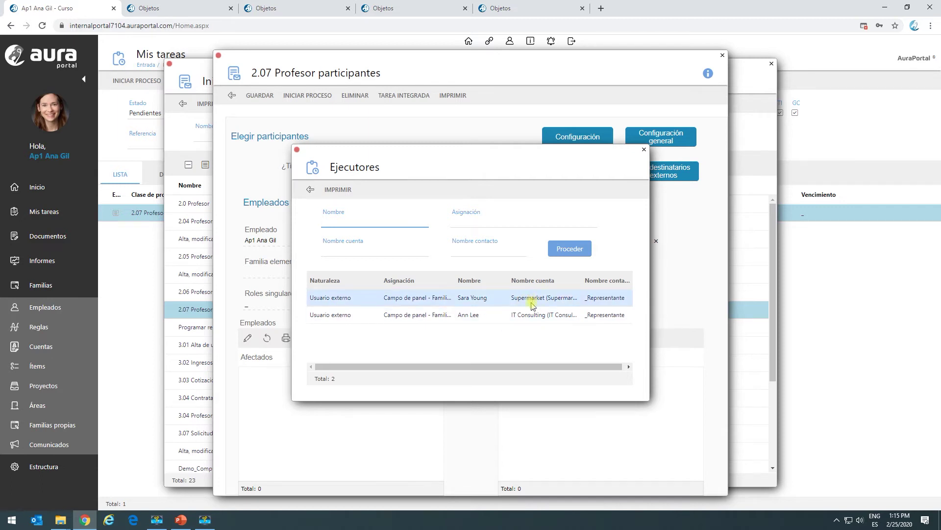
left_click(304, 193)
left_click(254, 97)
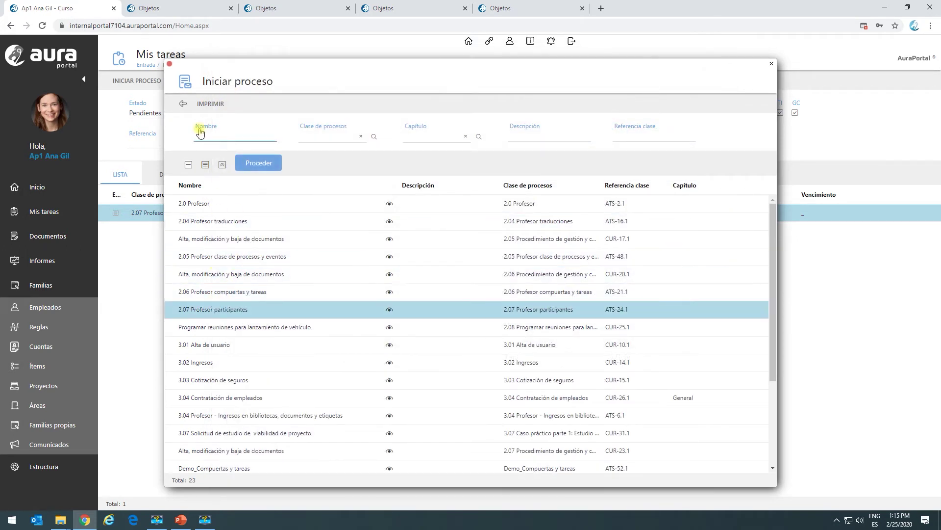
left_click(181, 104)
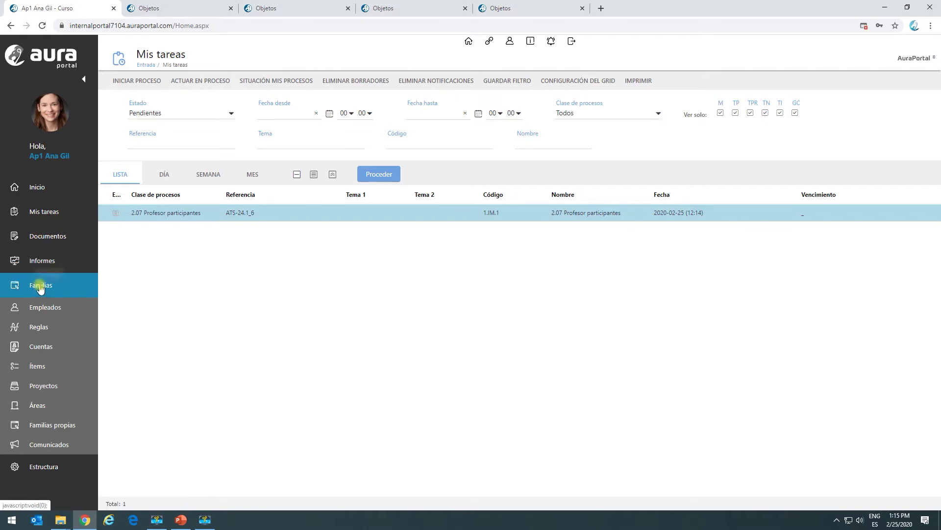
Give the AuraPortal account's first contact the _Representante role.
left_click(30, 347)
left_click(146, 269)
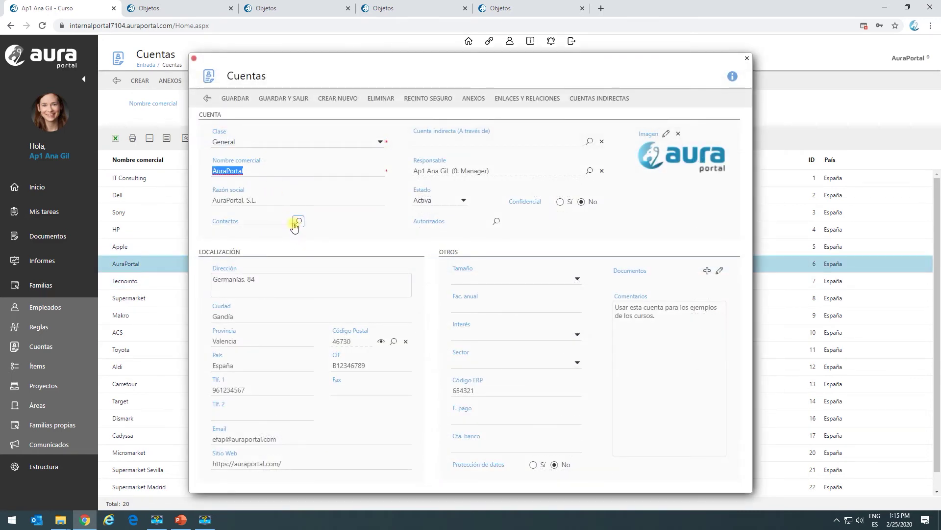
left_click(299, 221)
left_click(95, 155)
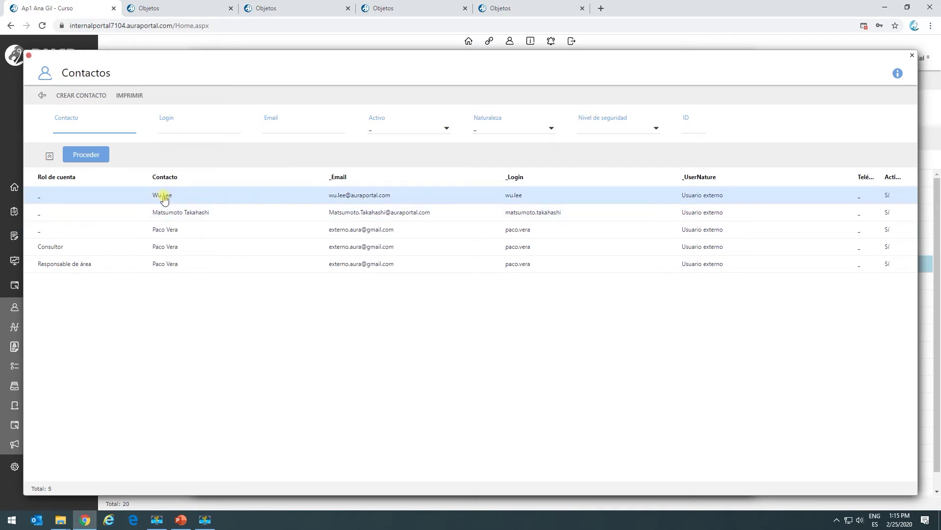
left_click(162, 195)
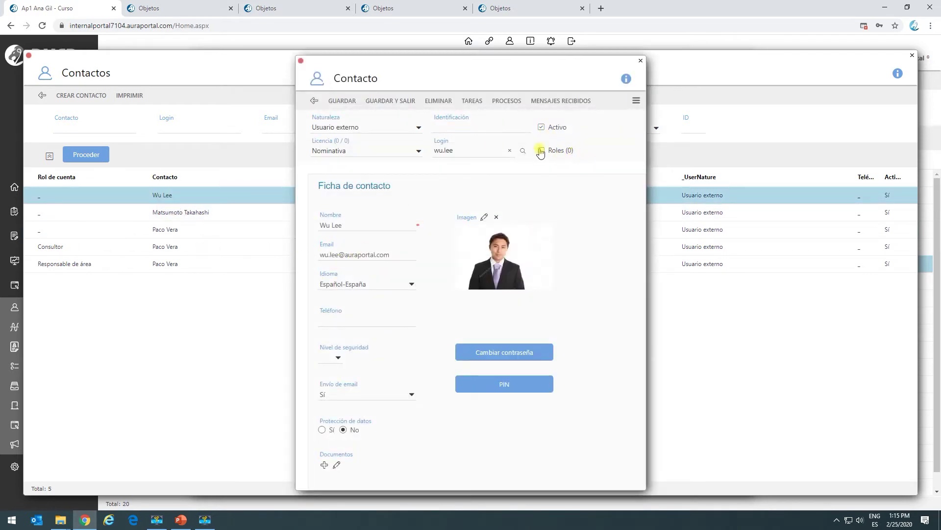
left_click(541, 151)
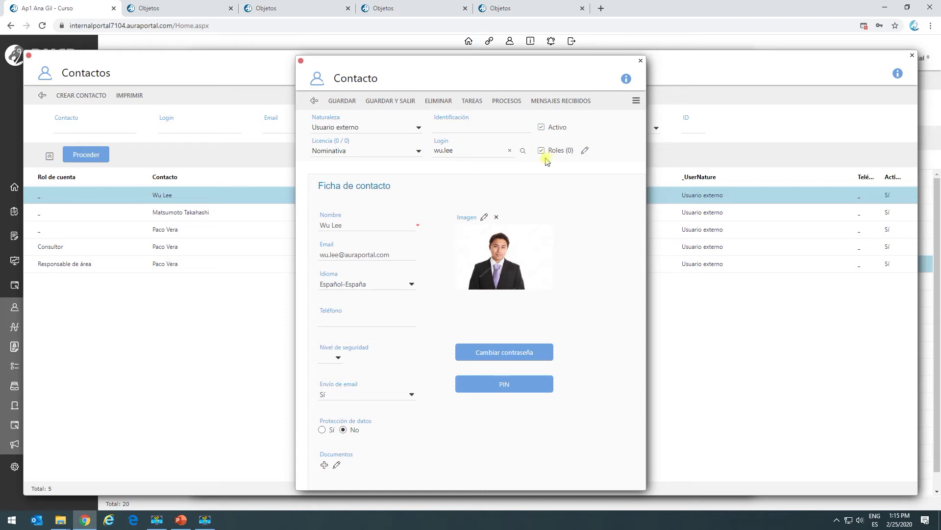
left_click(586, 151)
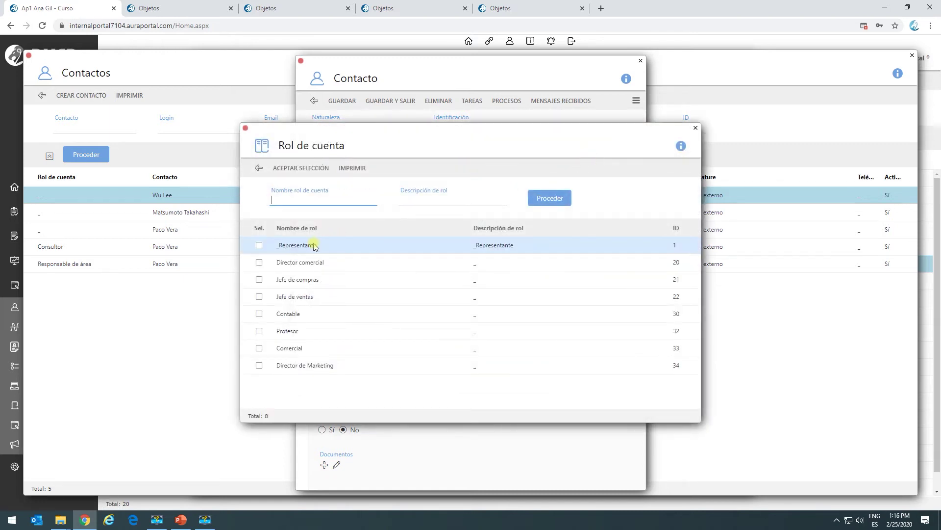
left_click(259, 244)
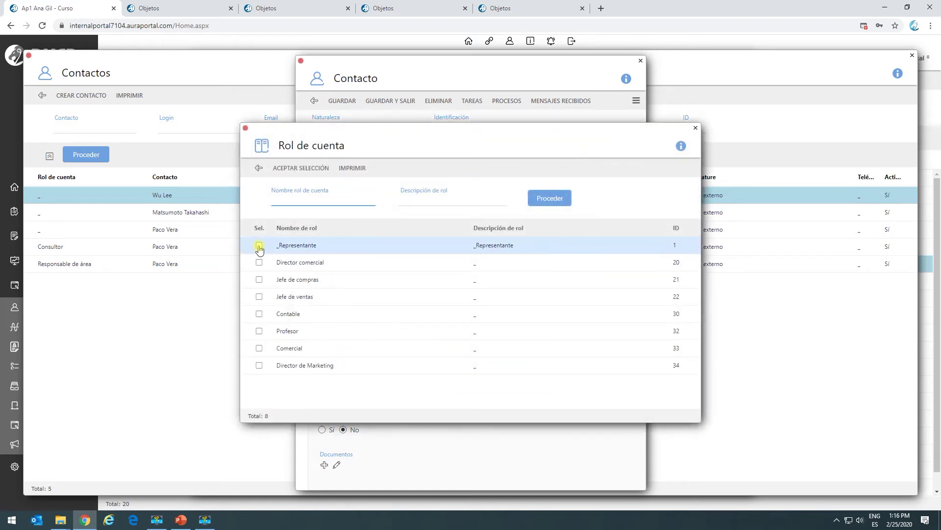
left_click(299, 169)
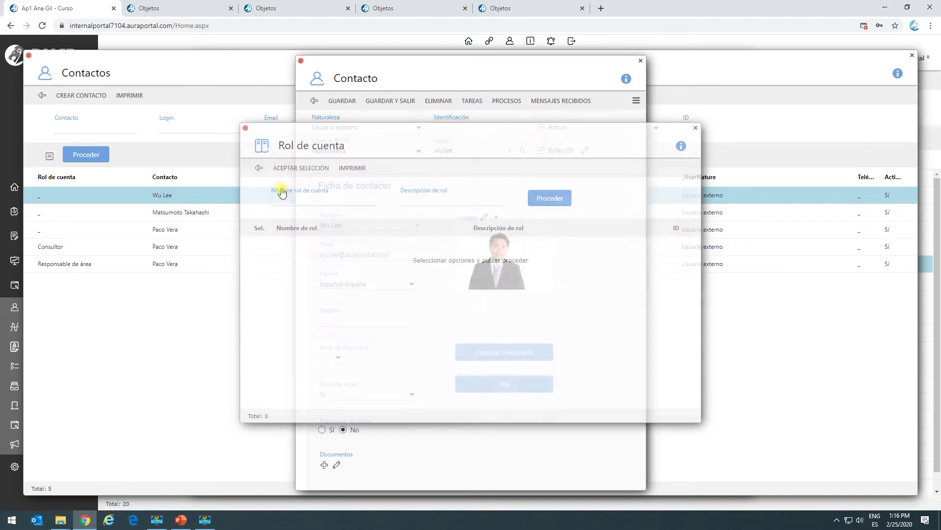
Save the contact and the AuraPortal account, then go to Mis tareas.
left_click(389, 103)
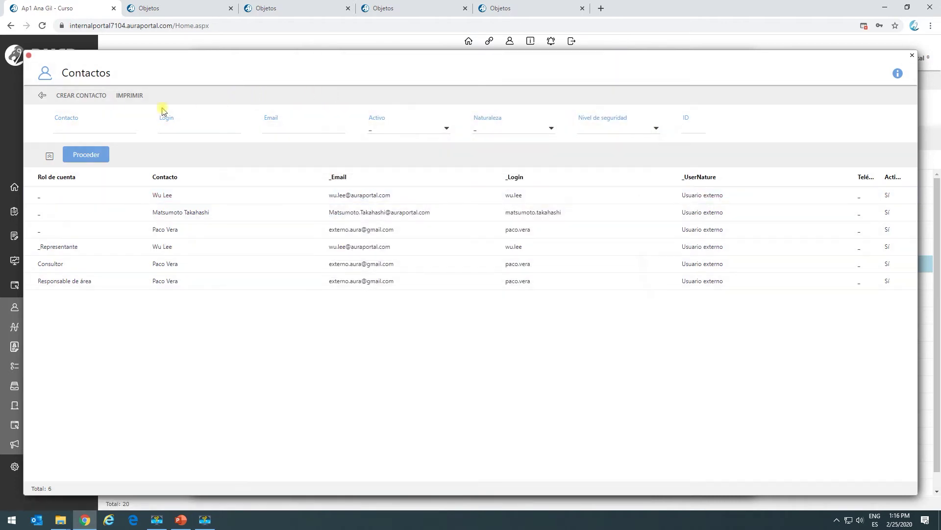
left_click(41, 97)
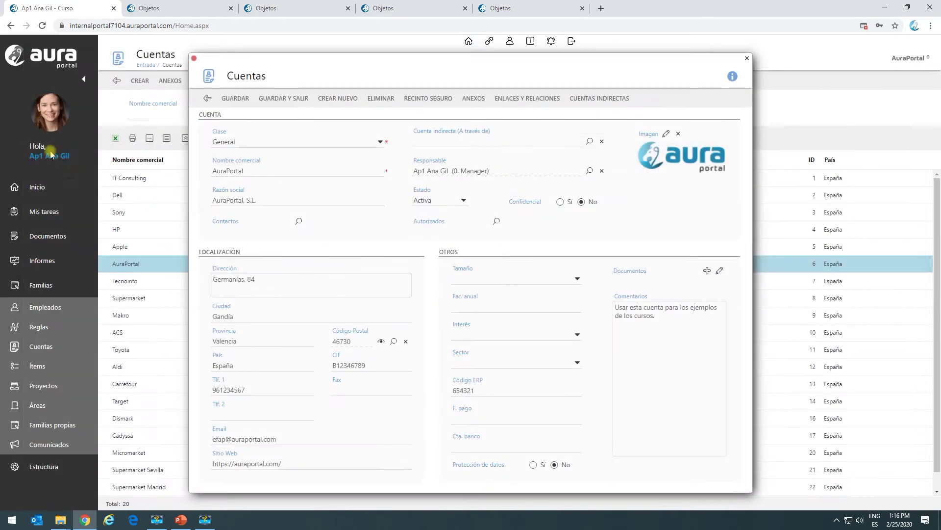
left_click(274, 100)
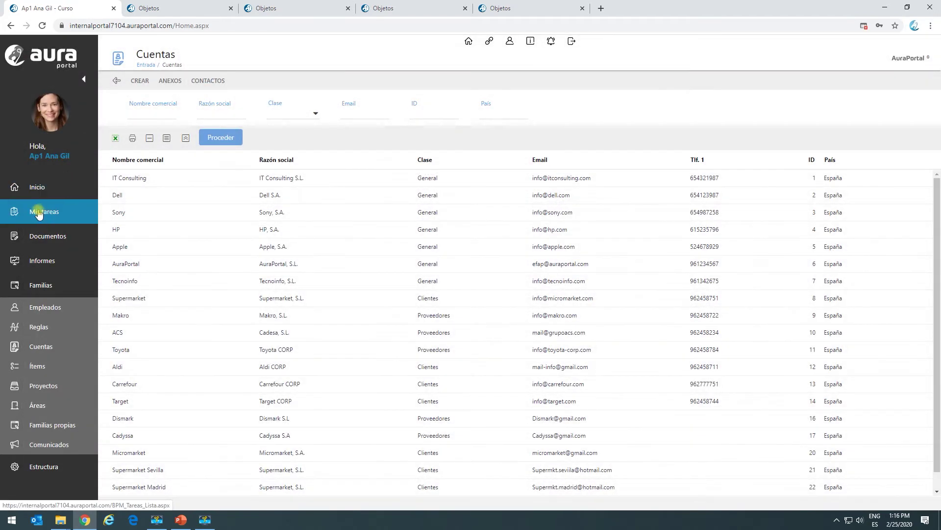
left_click(60, 201)
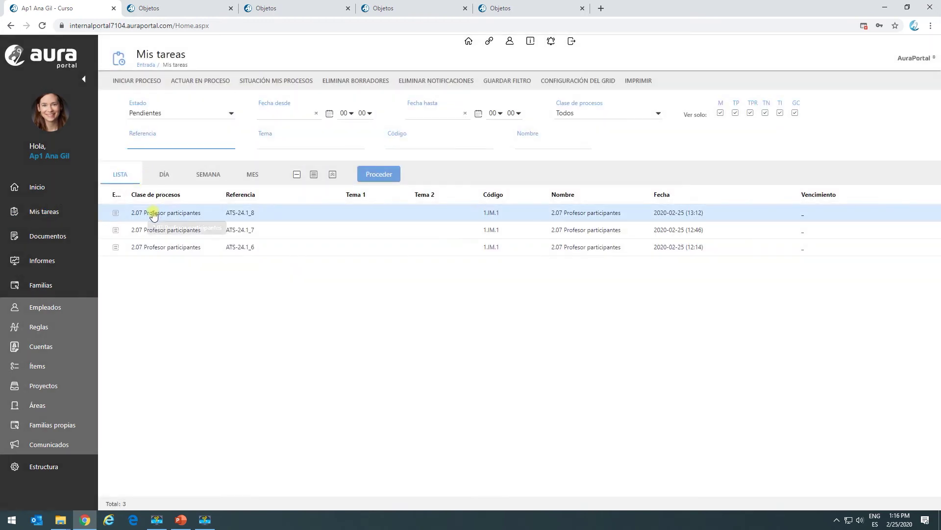
In the newest participant task, preview external recipients, tick Empleado and Externo, and start the process.
left_click(154, 212)
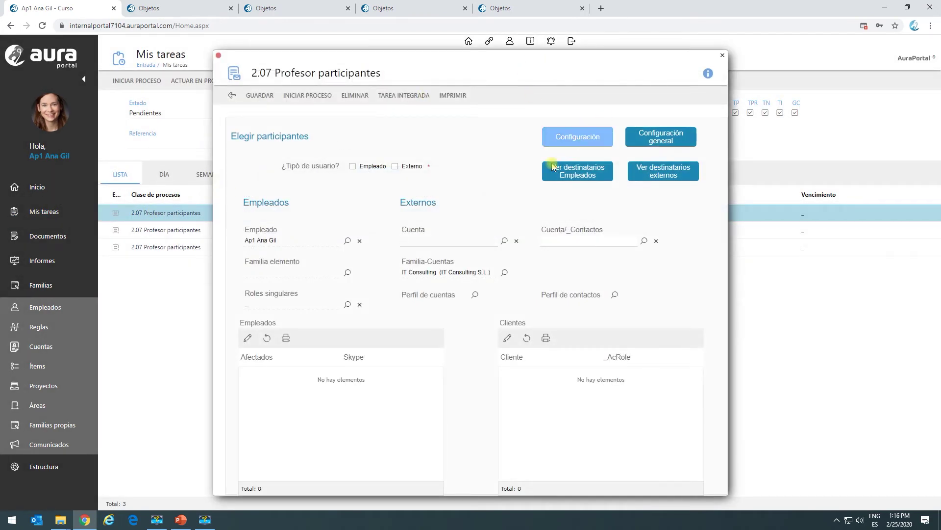
left_click(654, 169)
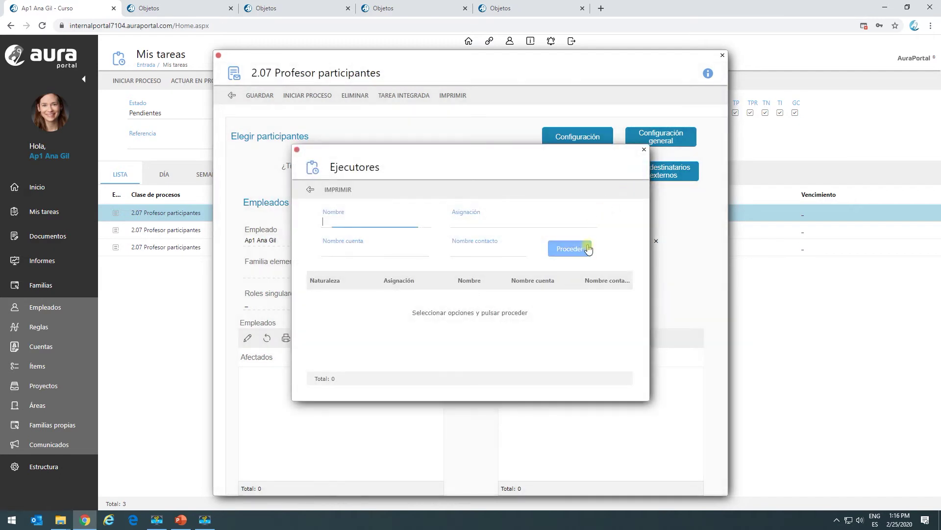
left_click(579, 249)
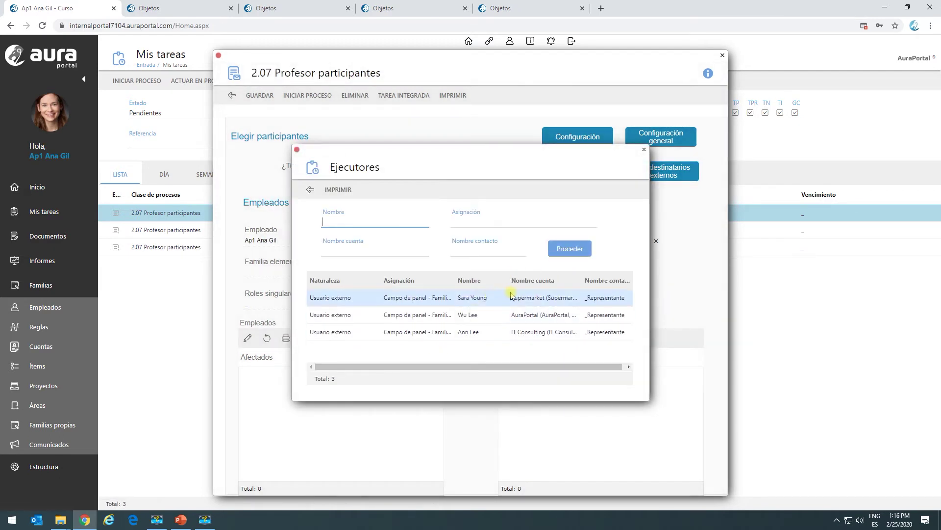
left_click(310, 189)
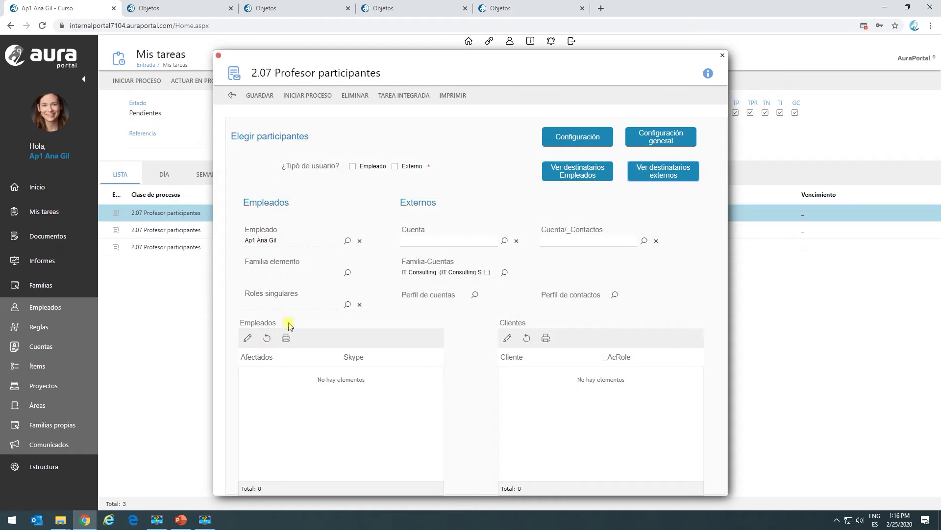
left_click(352, 166)
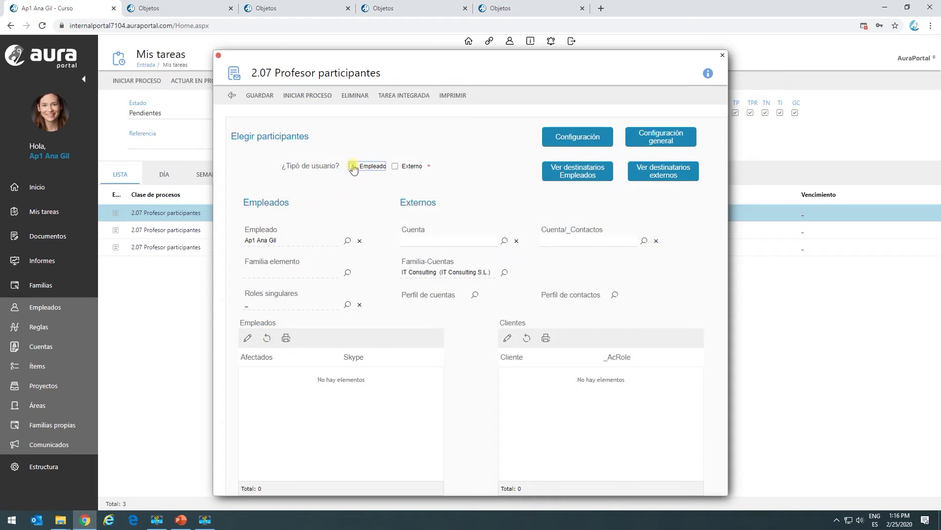
left_click(395, 166)
left_click(318, 96)
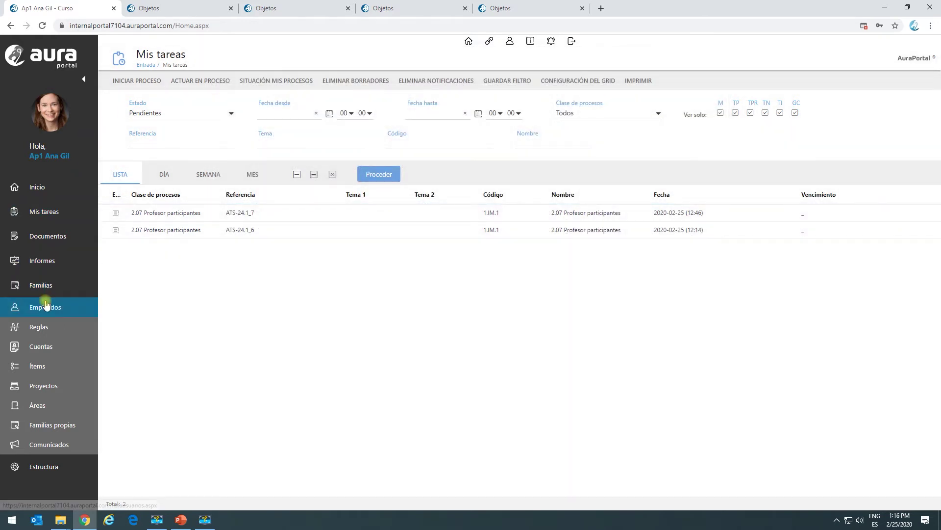
Open execution ATS-24.1_8 of 2.07 Profesor participantes from the monitoring reports.
left_click(39, 264)
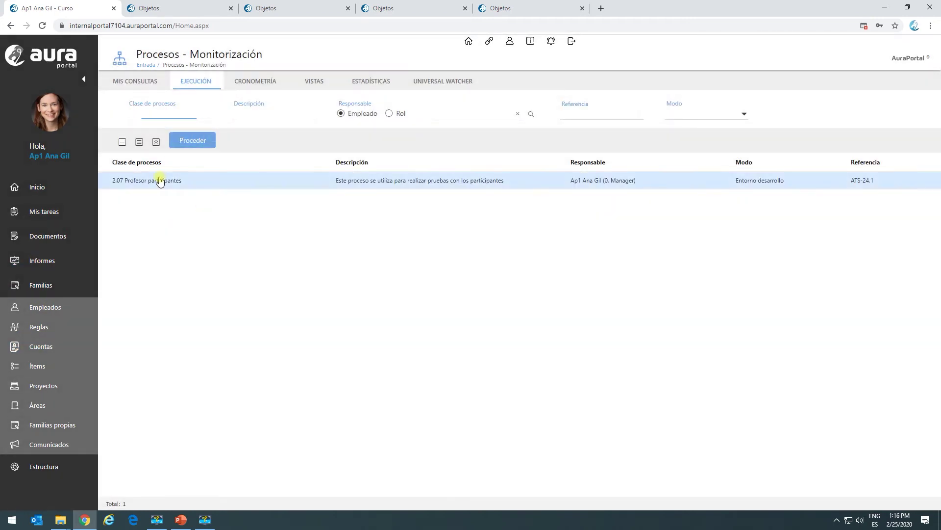
double_click(162, 180)
left_click(70, 133)
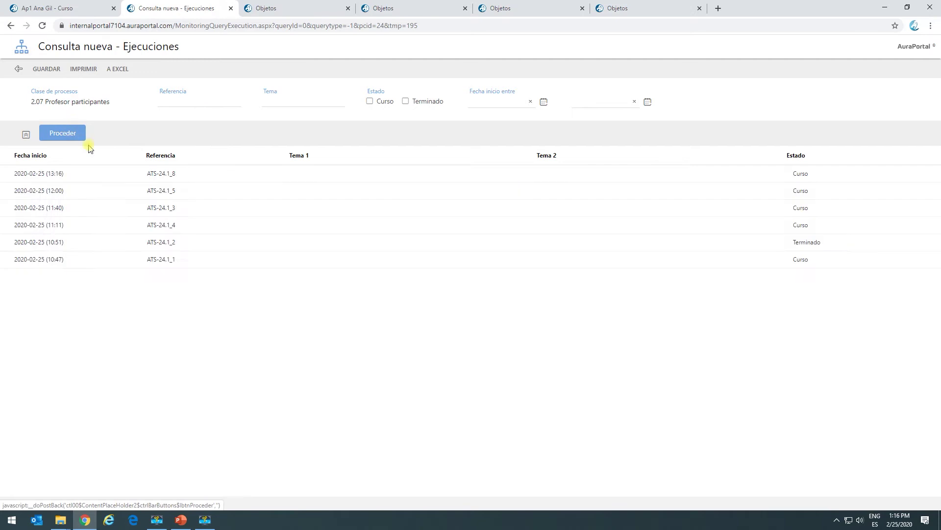
double_click(93, 175)
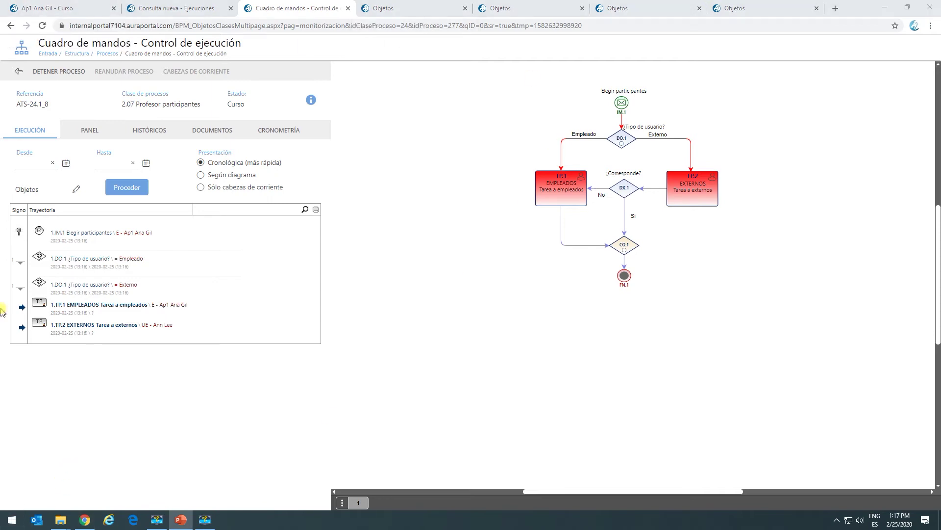
key("super")
key("Escape")
key("alt+Tab")
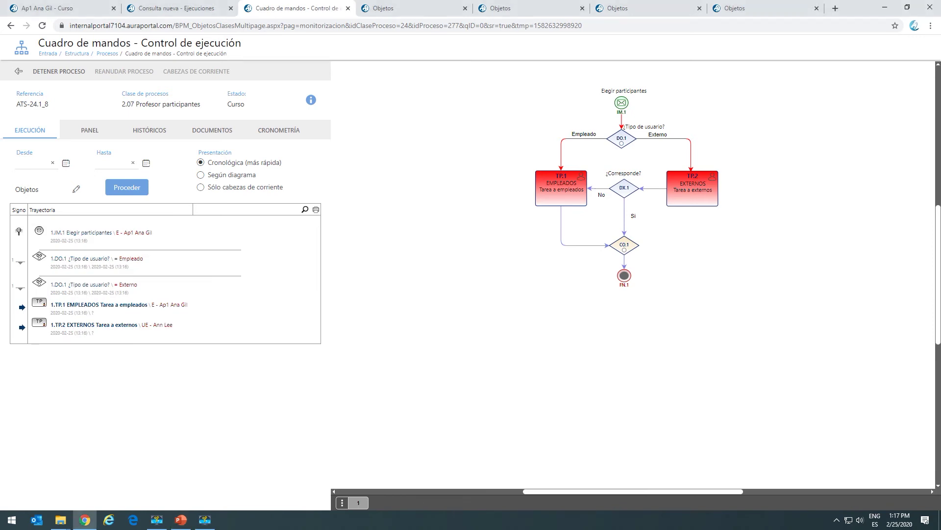
key("alt+Tab")
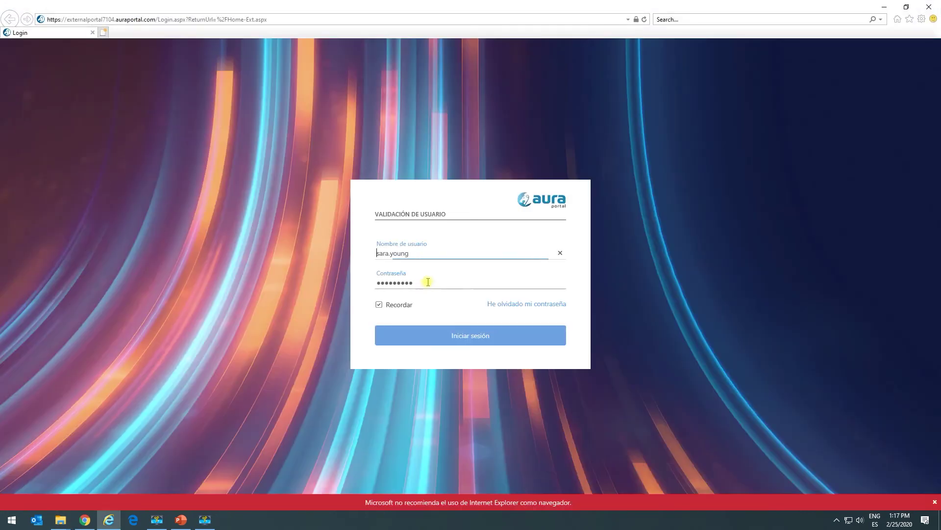
Sign in to the external portal as the second external user.
left_click(420, 249)
left_click_drag(412, 253, 346, 258)
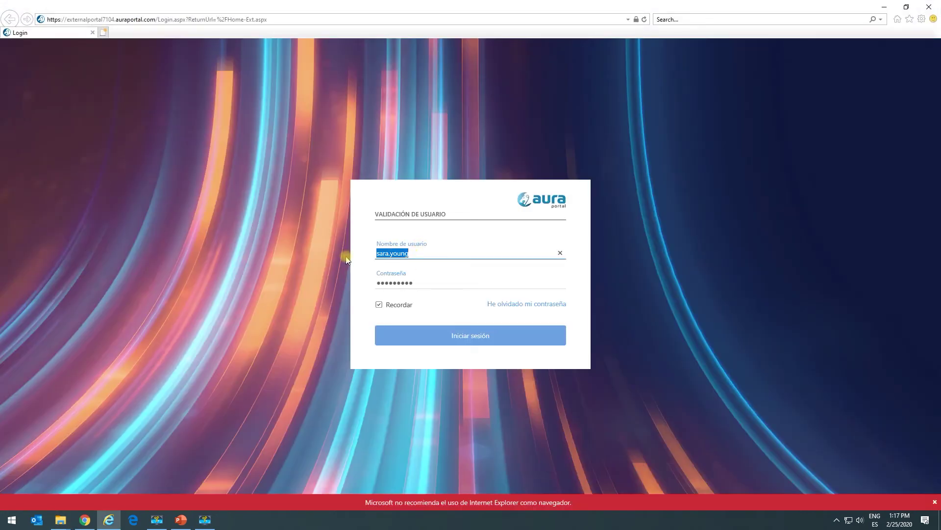
type("w")
key("Return")
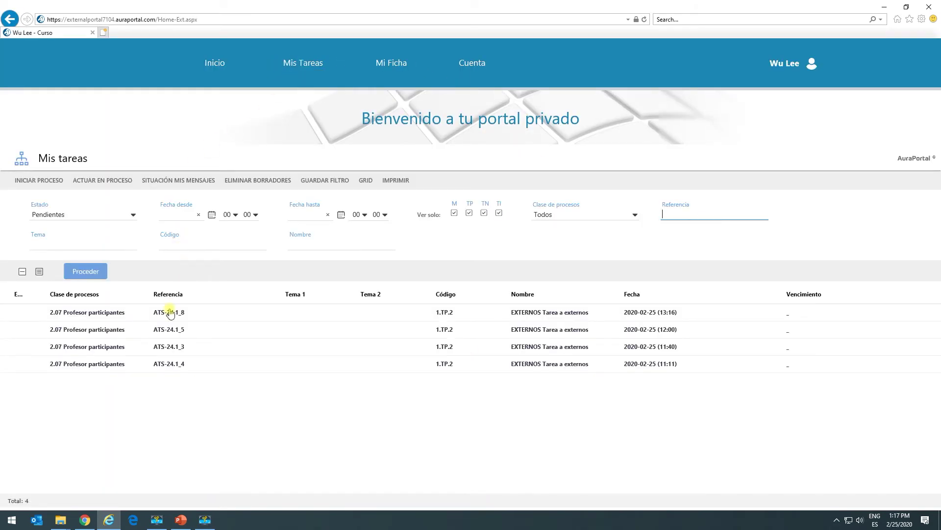
Answer No to ¿Corresponde? on external task ATS-24.1_8 and finish it.
left_click(171, 314)
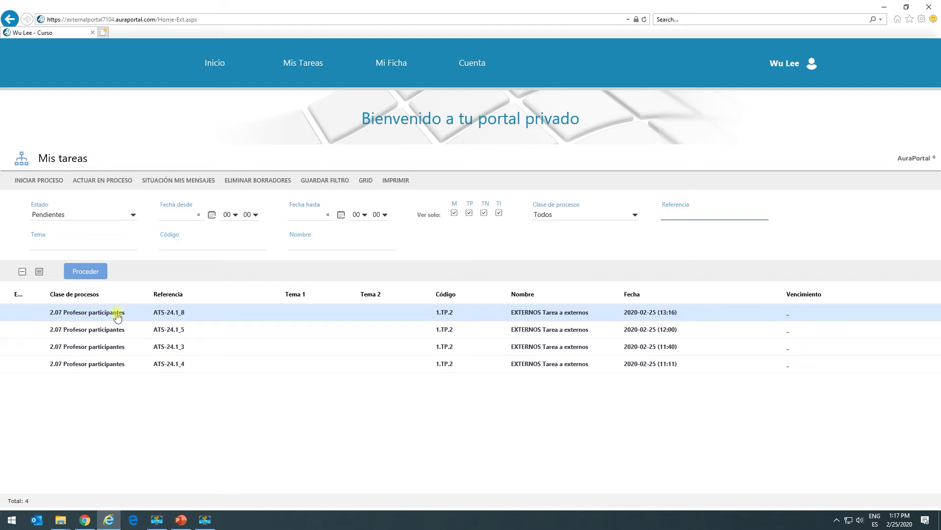
double_click(186, 315)
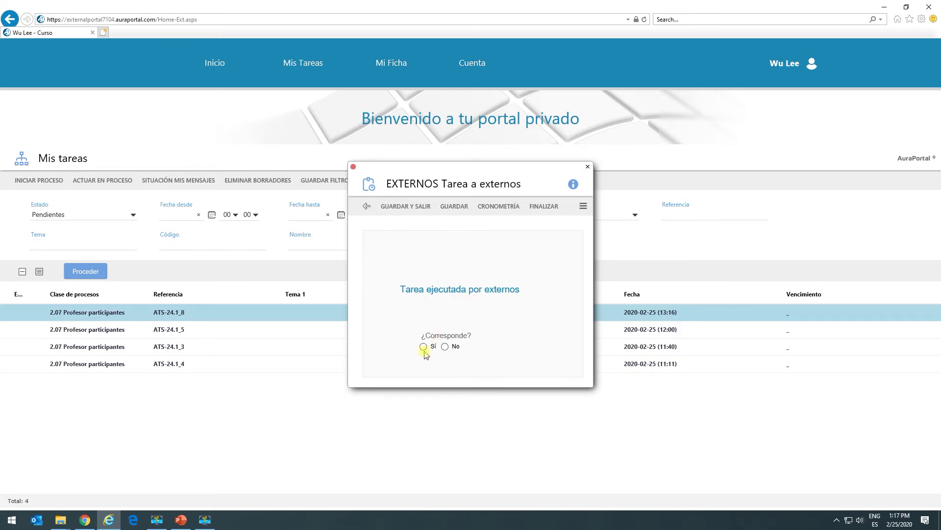
left_click(354, 167)
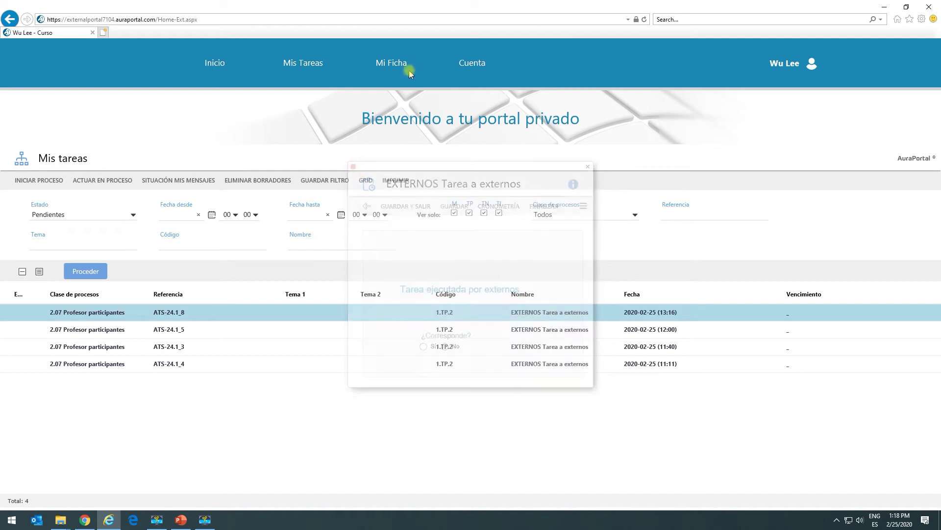
left_click(884, 7)
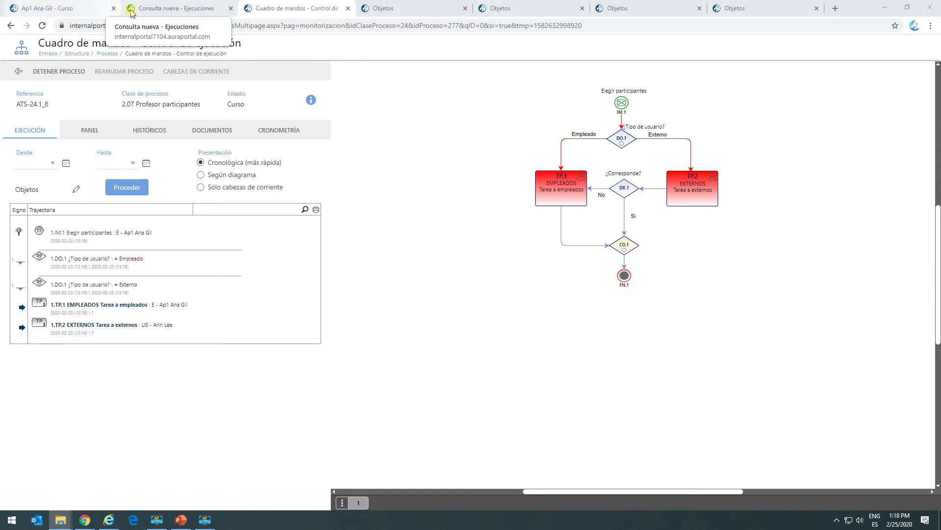
left_click(108, 521)
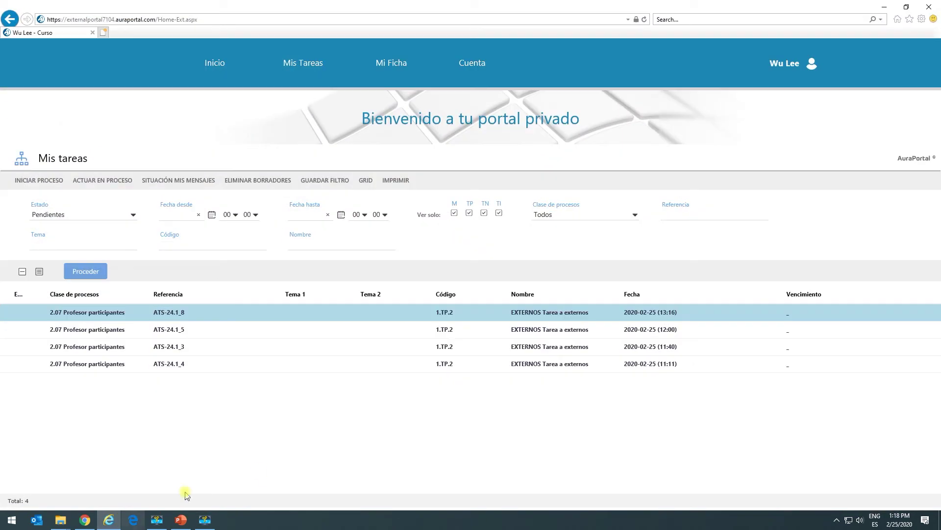
double_click(216, 315)
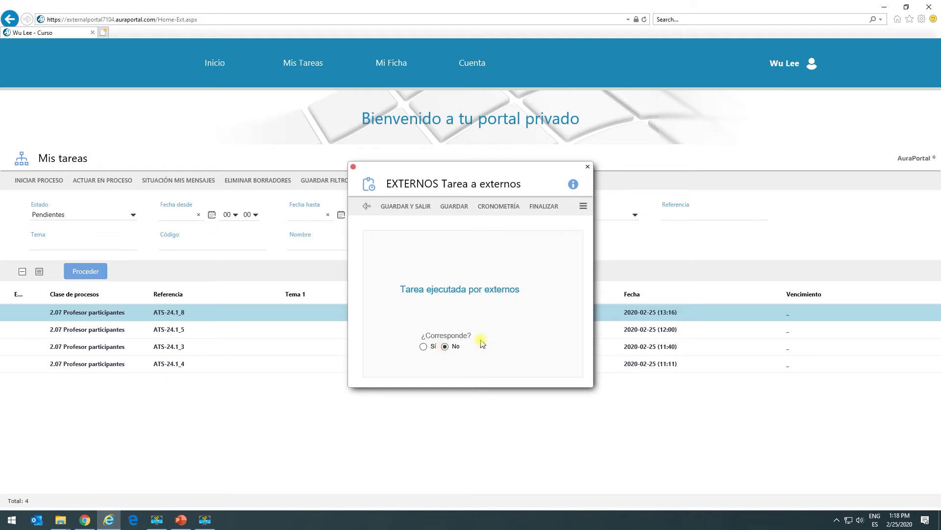
left_click(540, 207)
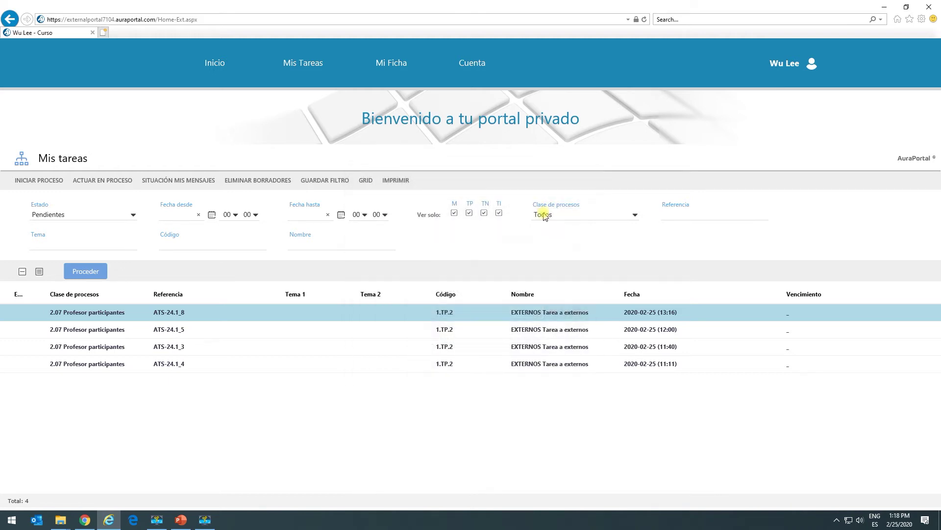
left_click(884, 6)
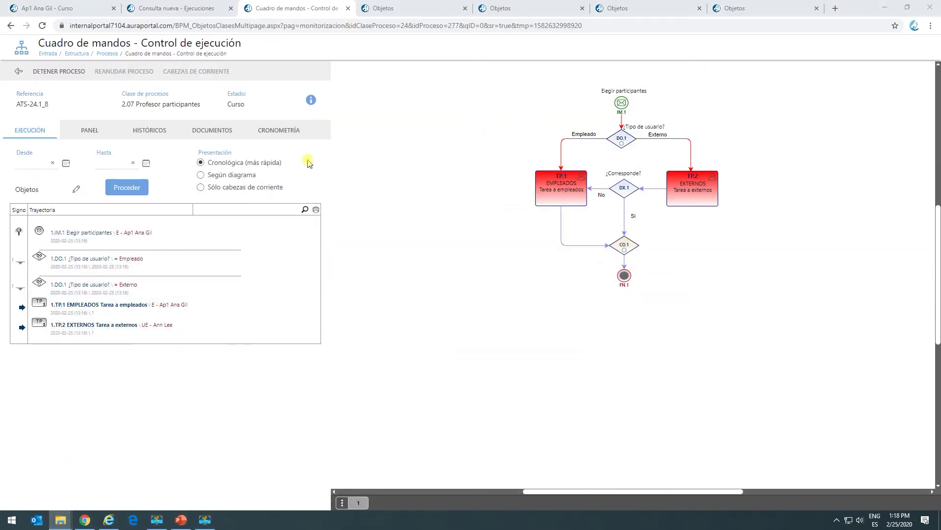
Refresh the ATS-24.1_8 trajectory showing the return to EMPLEADOS, then close the external portal.
left_click(28, 129)
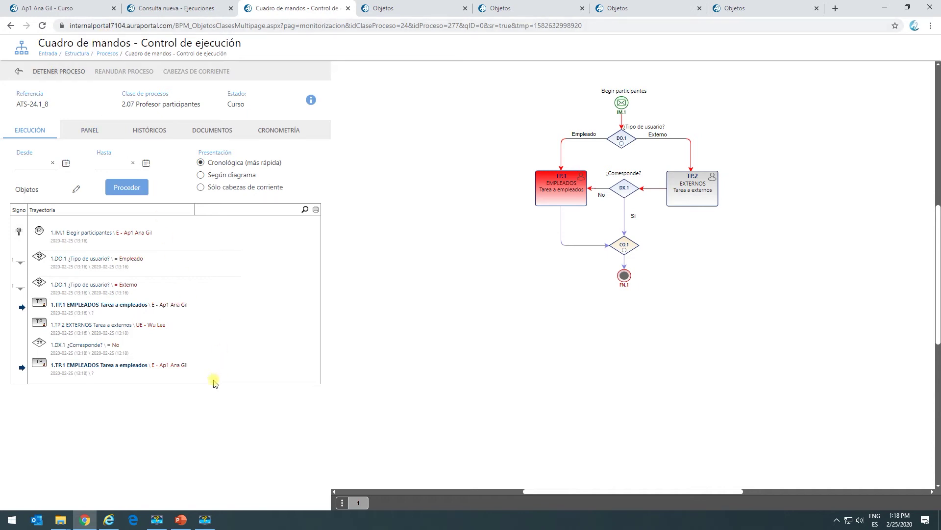
left_click(108, 520)
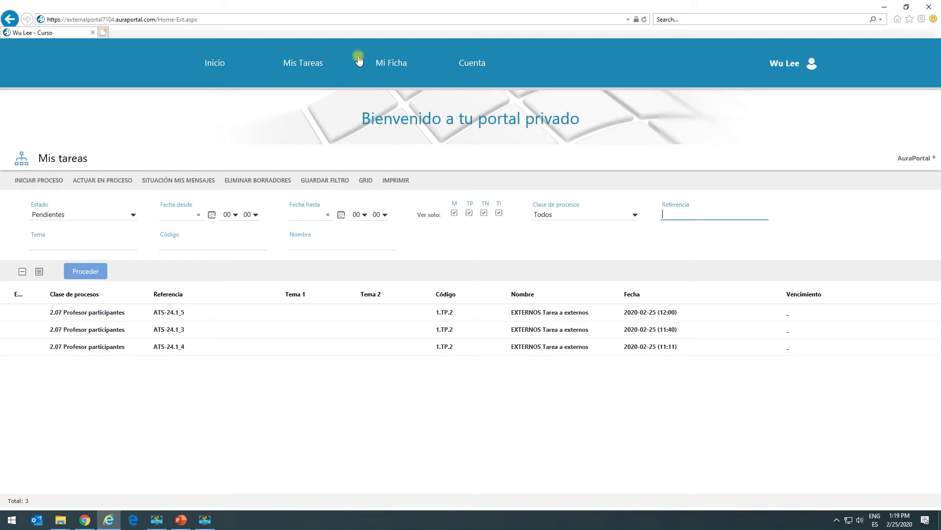
left_click(925, 6)
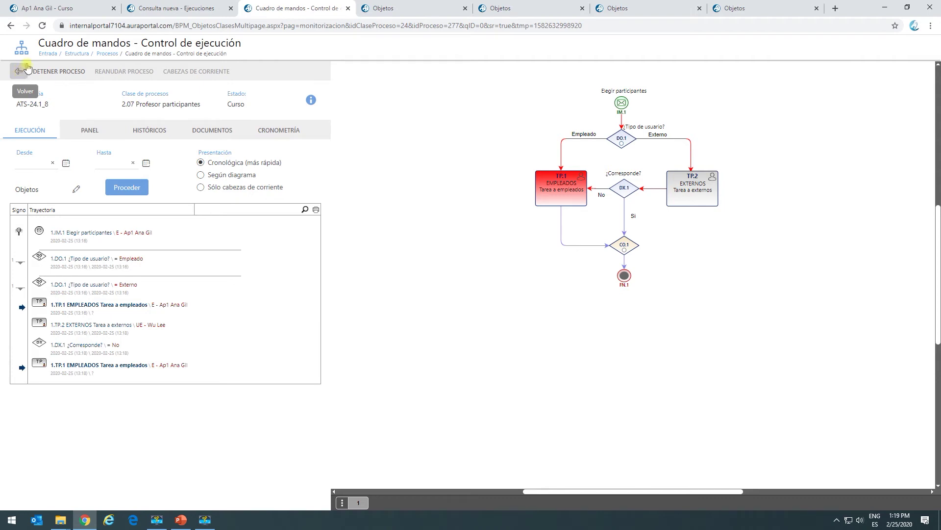
left_click(83, 10)
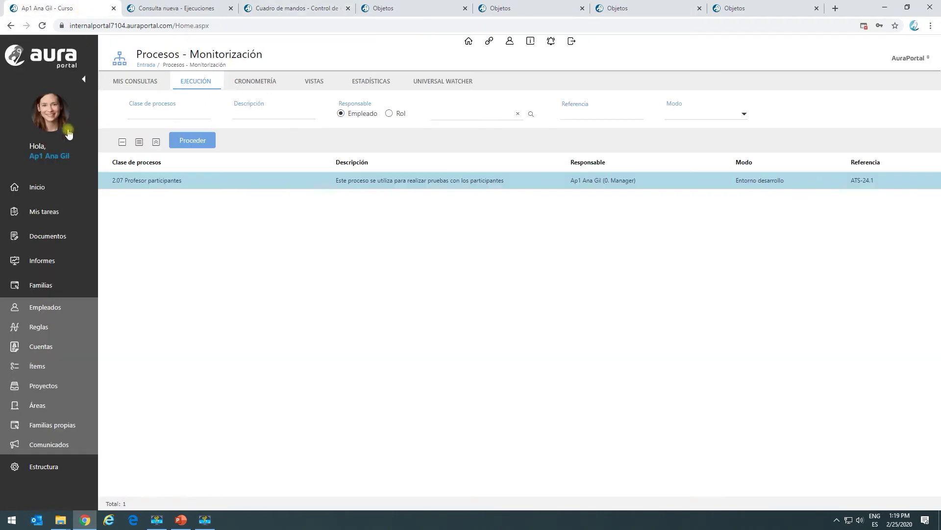
List the IT Consulting account's contacts, then close the account and go to Mis tareas.
left_click(35, 347)
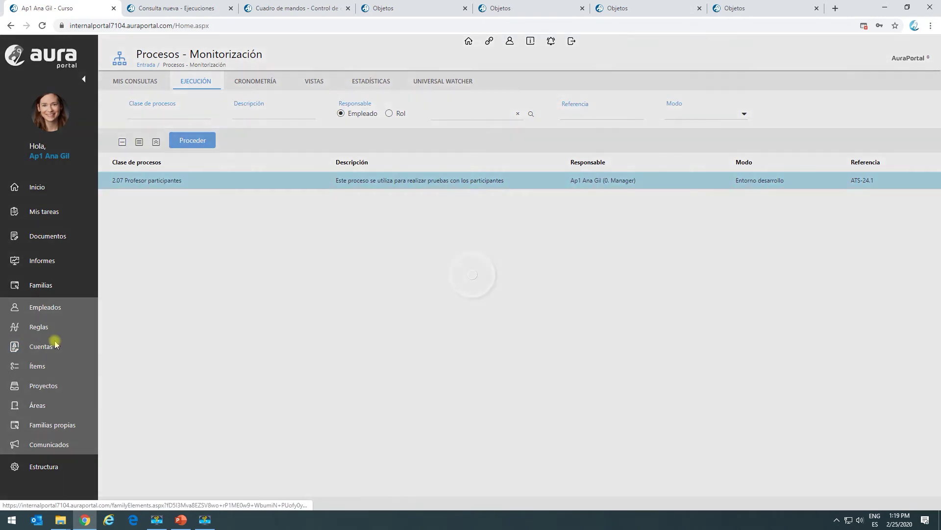
left_click(163, 179)
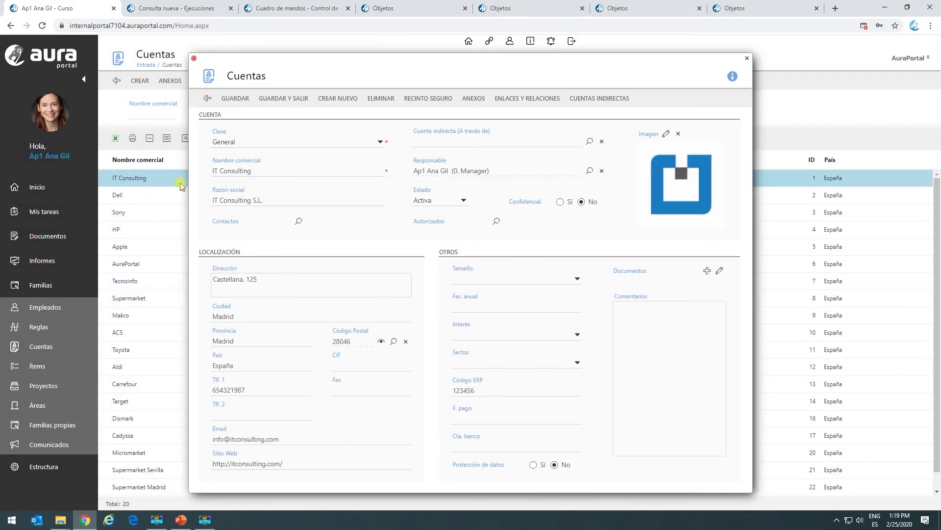
left_click(298, 221)
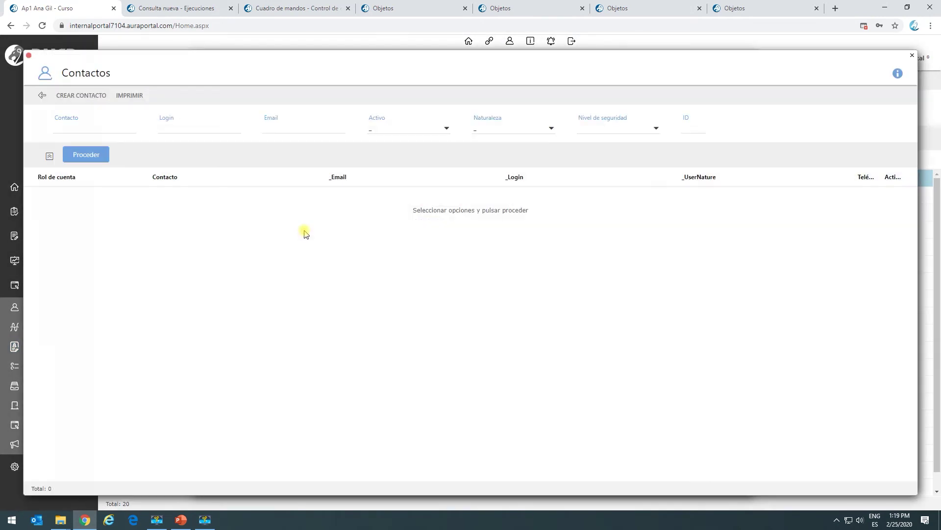
left_click(95, 156)
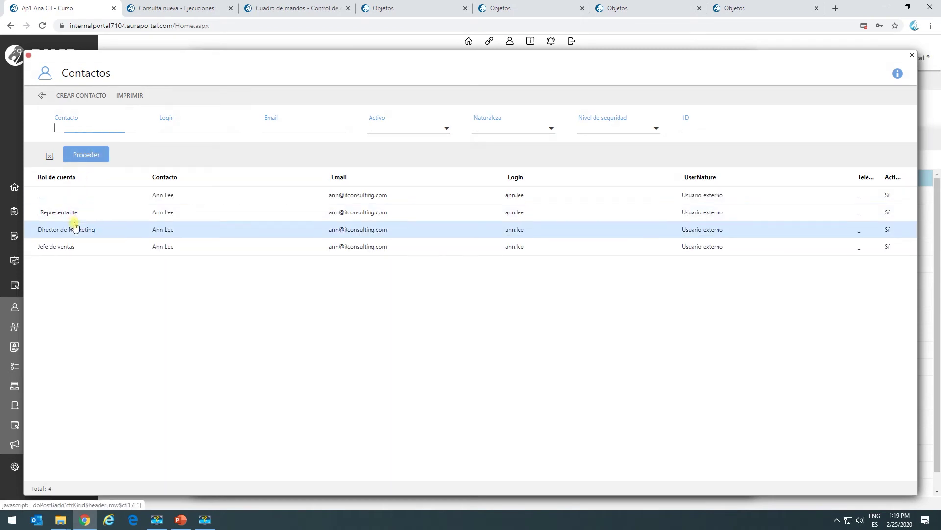
left_click(43, 95)
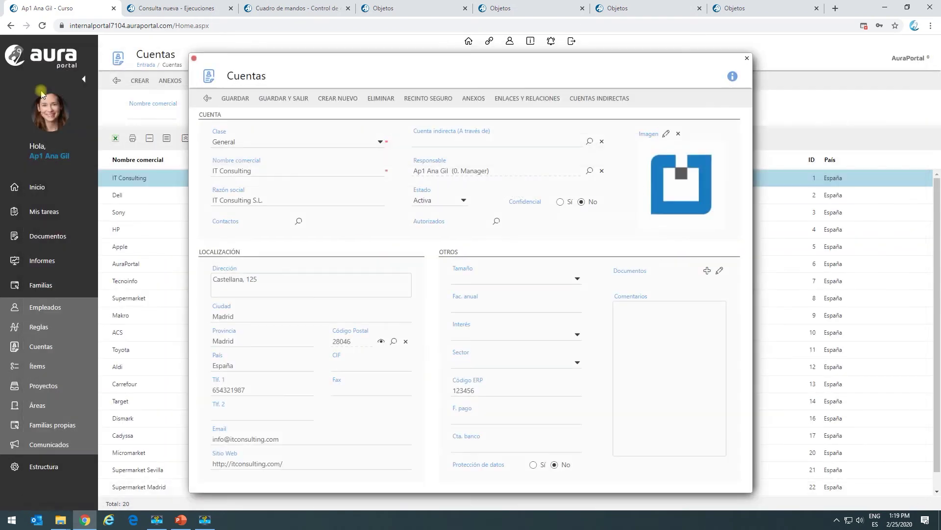
left_click(207, 101)
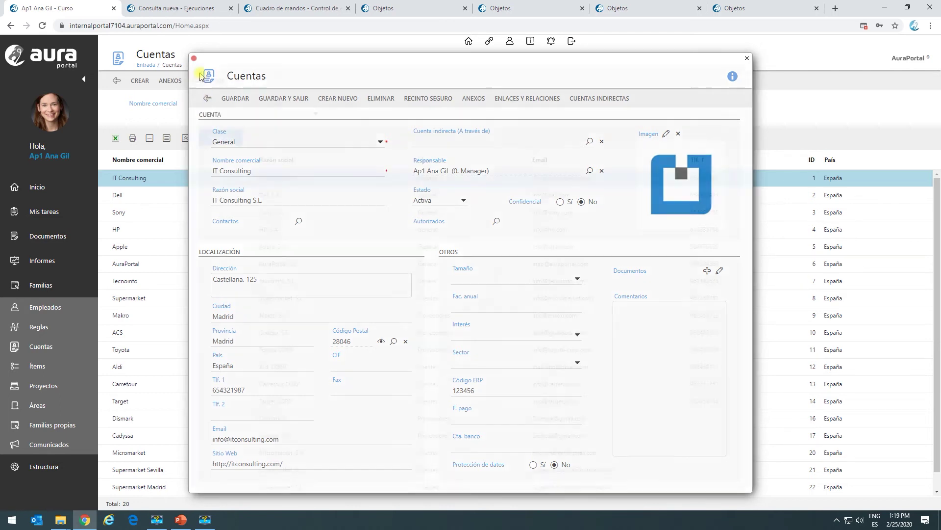
left_click(49, 212)
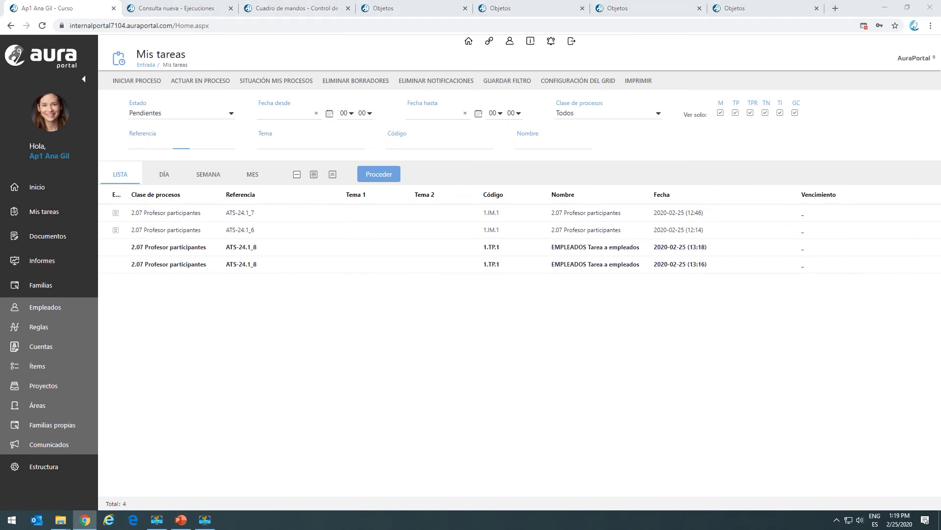
As the external user, finish task ATS-24.1_8 answering No to ¿Corresponde?, then close the portal.
key("alt+Tab")
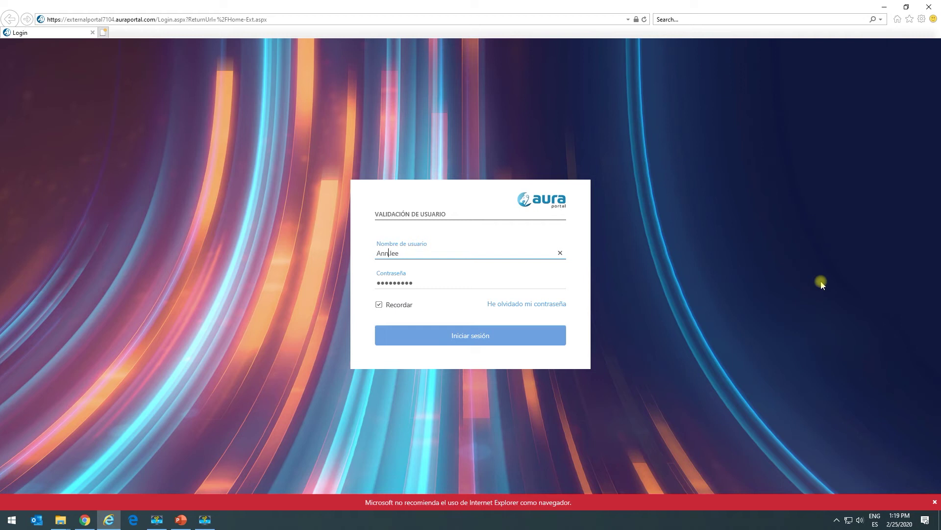
left_click(497, 338)
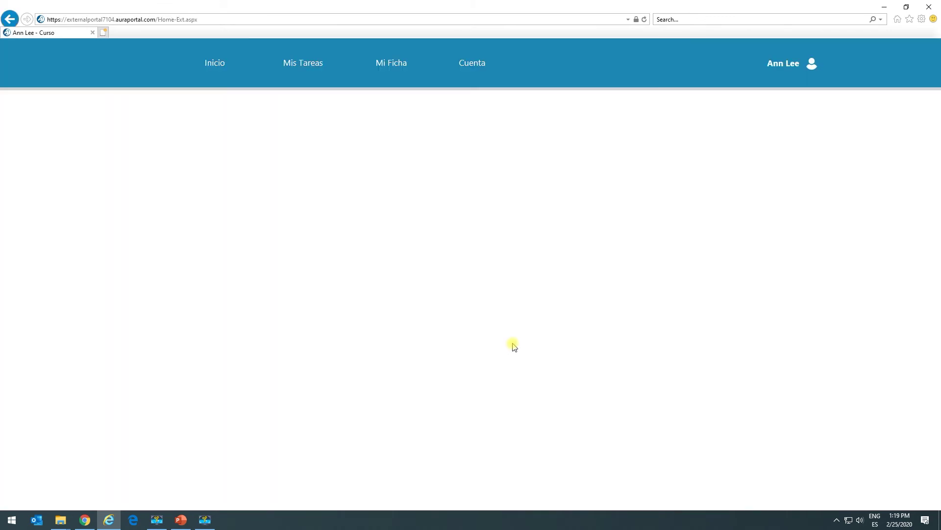
left_click(289, 69)
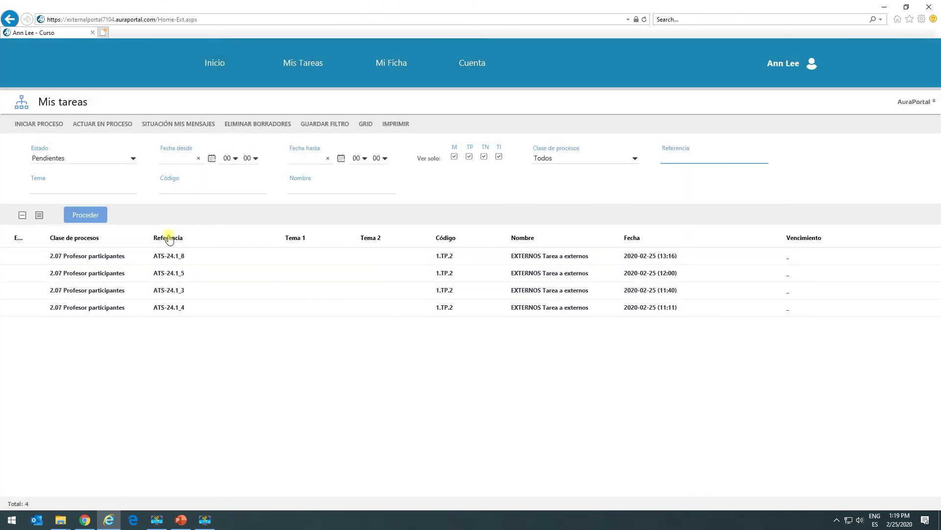
double_click(167, 256)
left_click(444, 346)
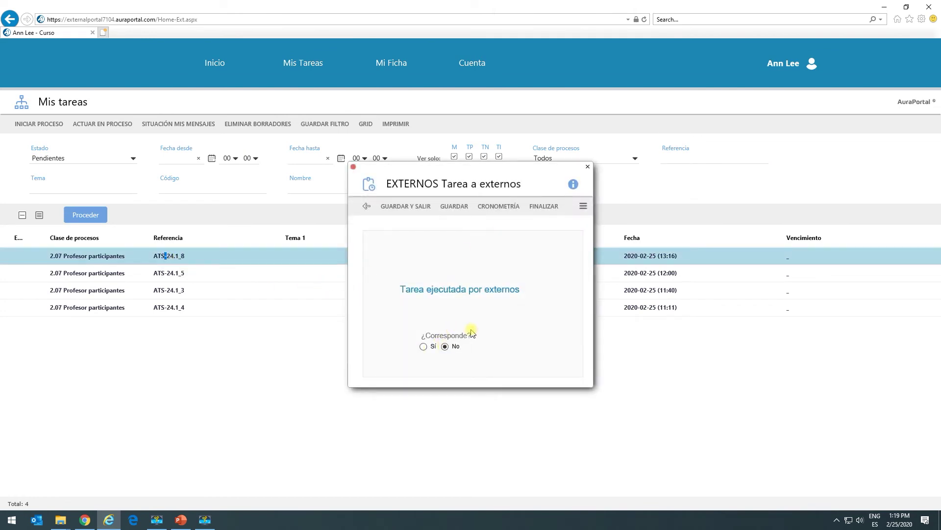
left_click(546, 206)
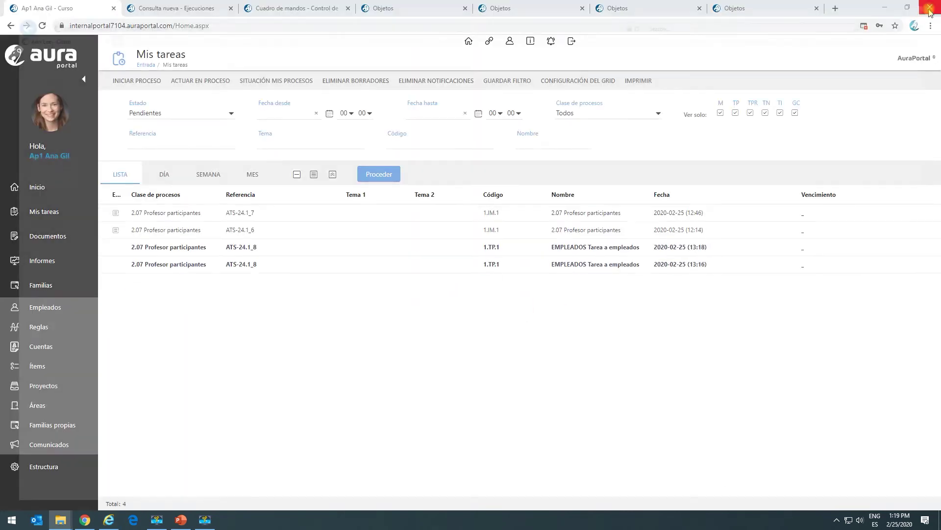
left_click(929, 7)
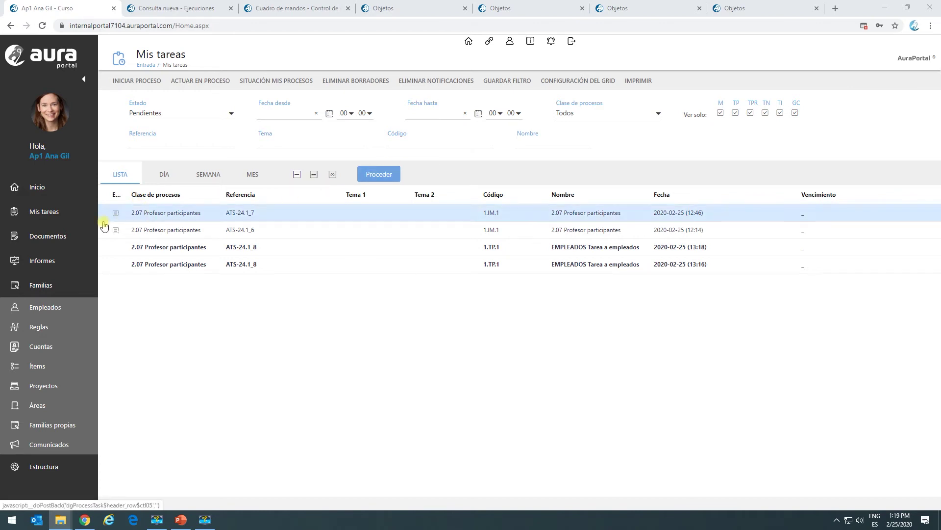
Refresh the ATS-24.1_8 Ejecución trajectory in Cuadro de mandos to show the second No.
left_click(292, 9)
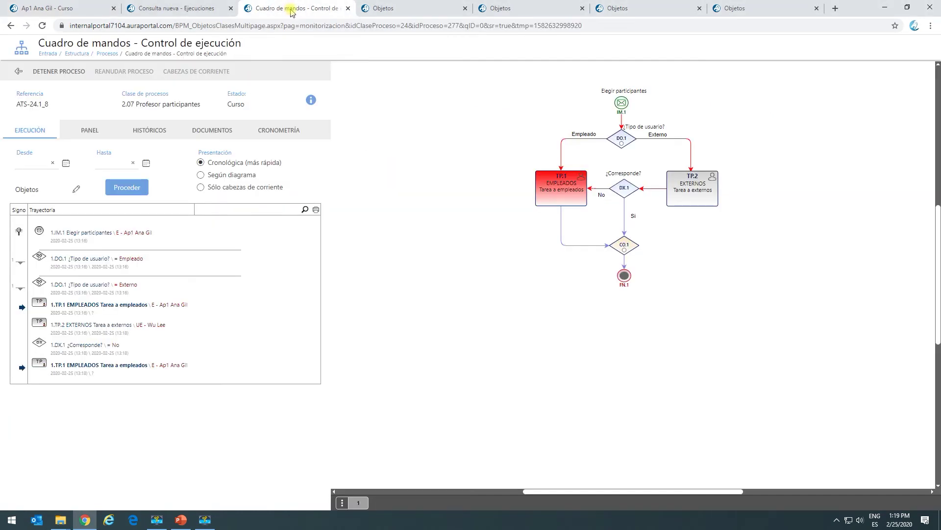
left_click(27, 131)
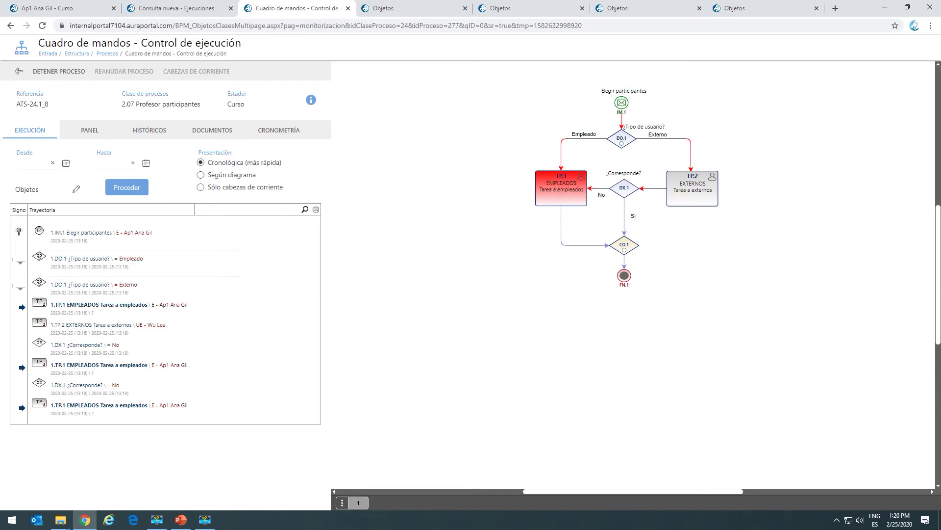
key("super+e")
key("alt+Tab")
key("alt+Tab")
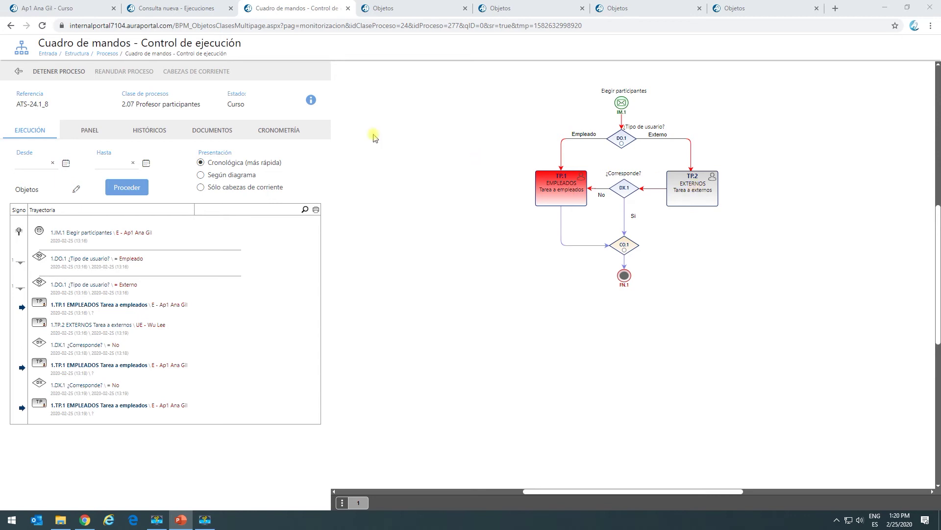
Exit the execution monitor, close the four Objetos tabs and return to Mis tareas.
left_click(18, 72)
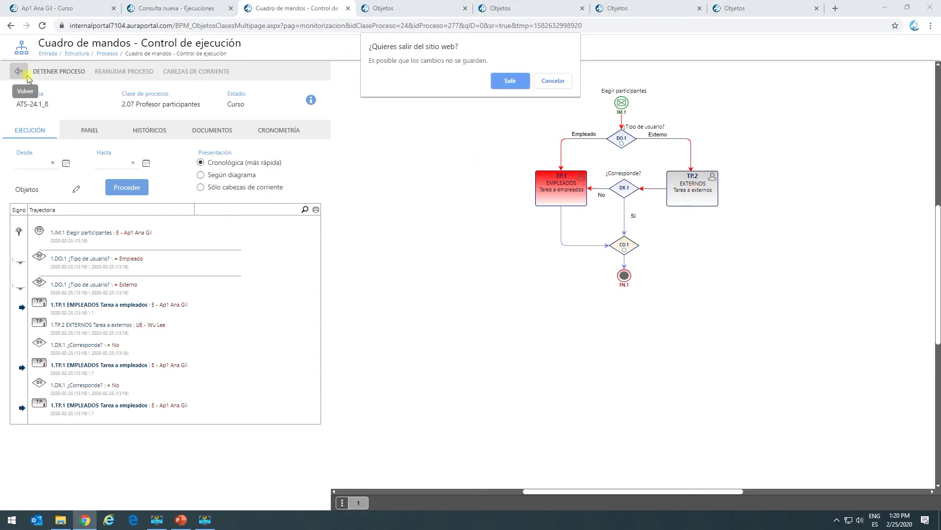
left_click(508, 81)
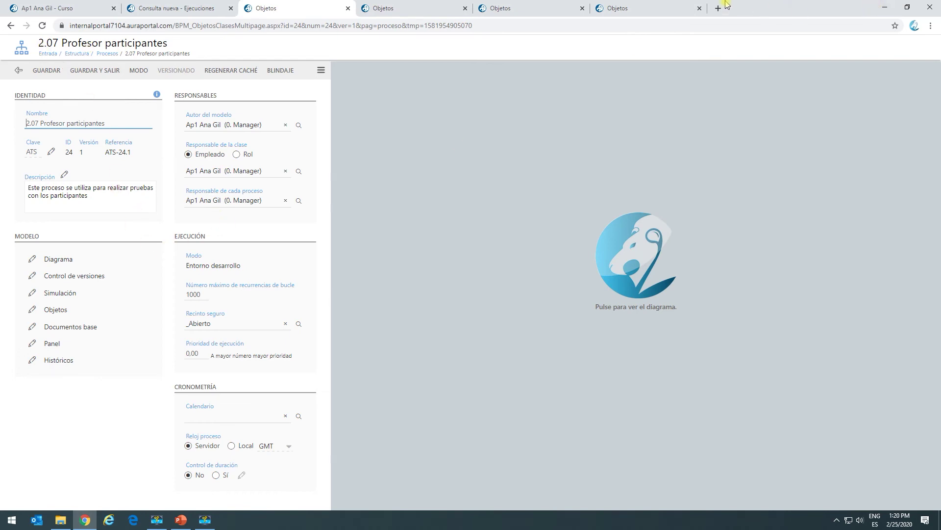
left_click(700, 7)
left_click(583, 9)
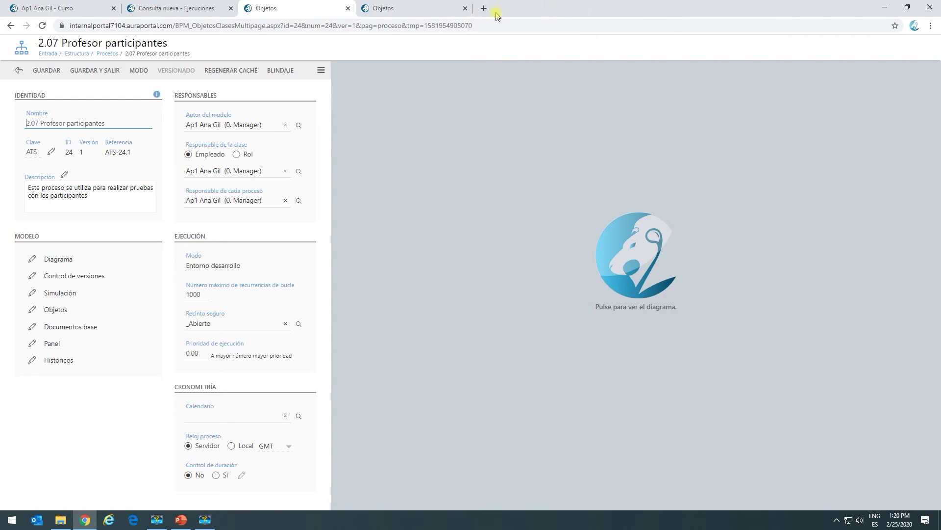
left_click(465, 9)
left_click(348, 8)
key("ctrl+shift+Tab")
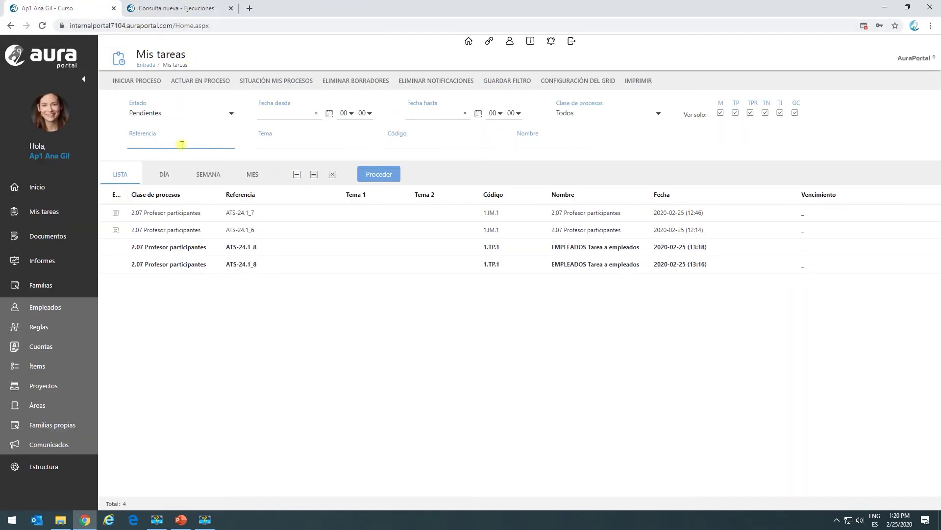
Start a new 2.07 Profesor participantes form with Empleado ticked and one employee in Familia elemento.
left_click(137, 80)
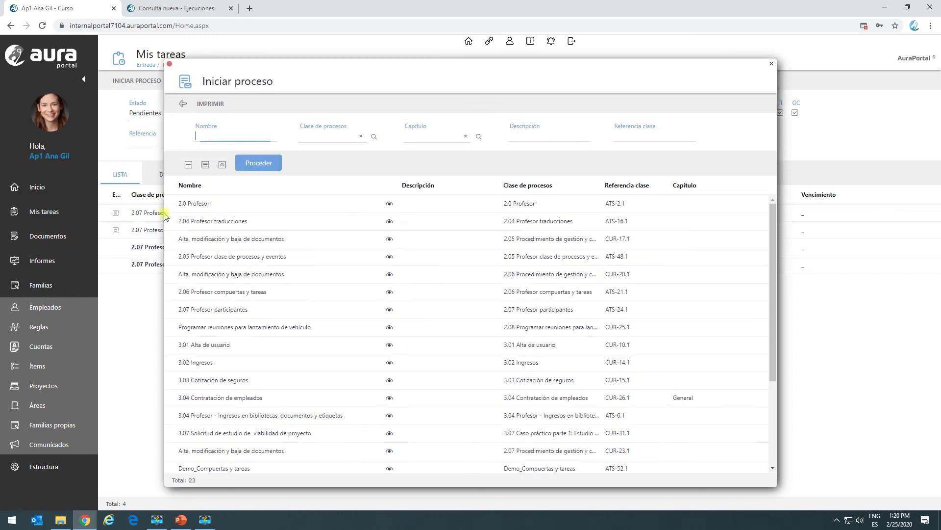
double_click(193, 309)
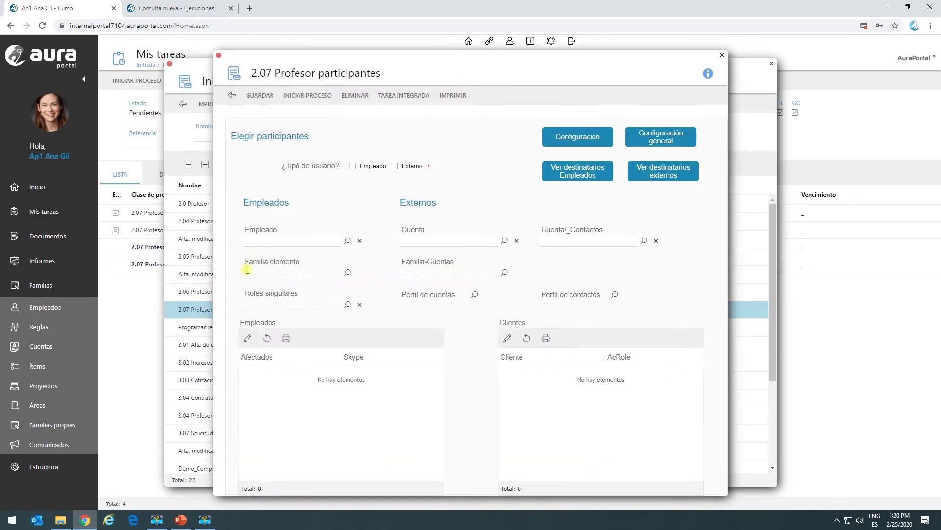
left_click(353, 167)
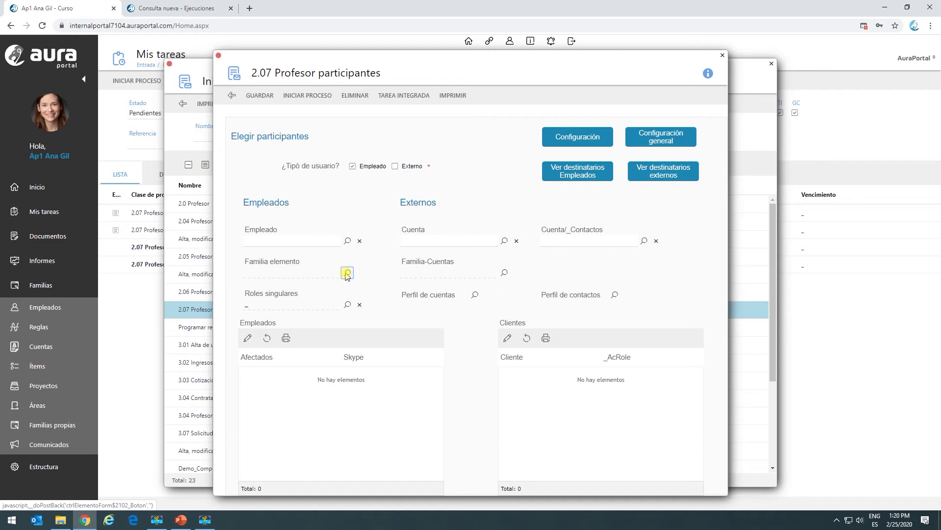
left_click(347, 274)
left_click(281, 131)
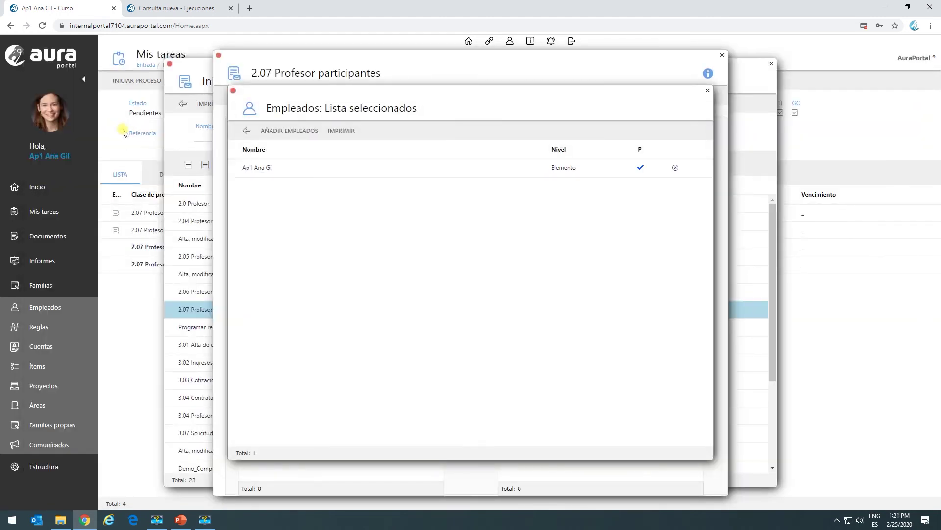
left_click(246, 131)
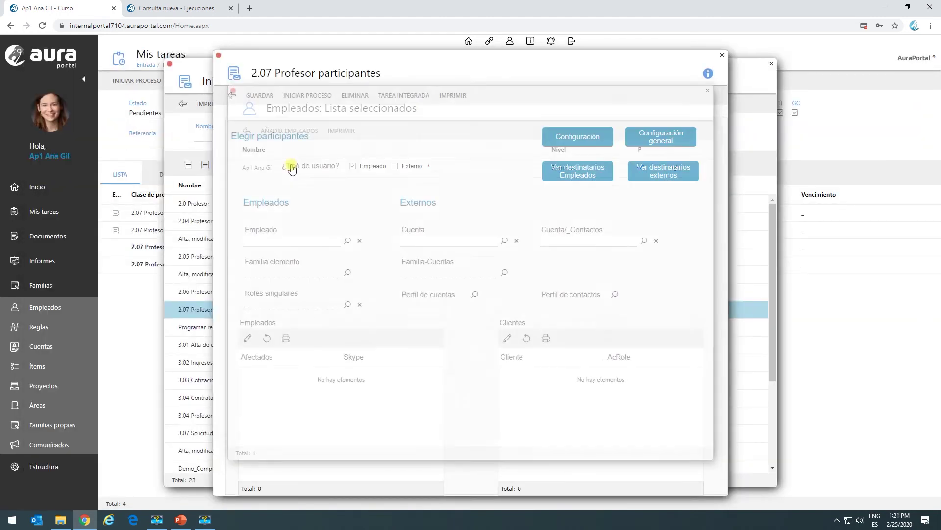
Add the IT Consulting and AuraPortal accounts to Familia-Cuentas.
left_click(505, 274)
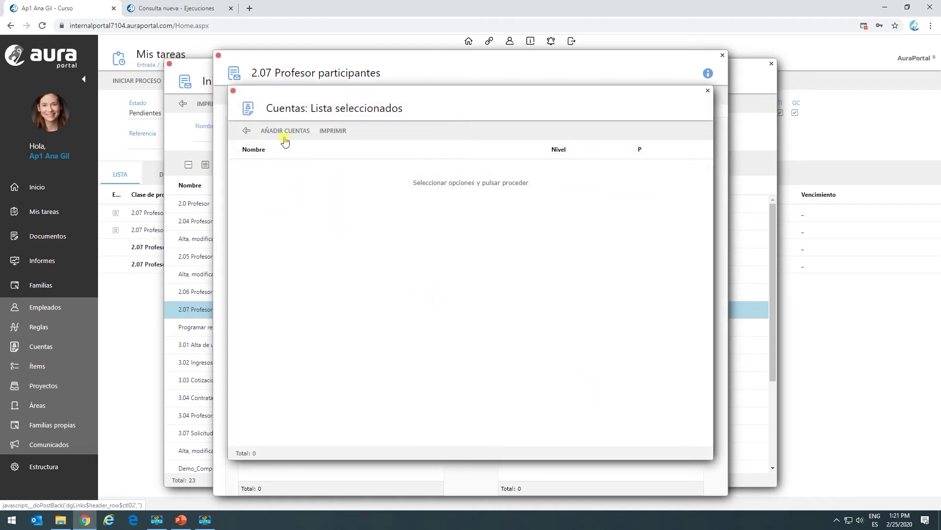
left_click(288, 131)
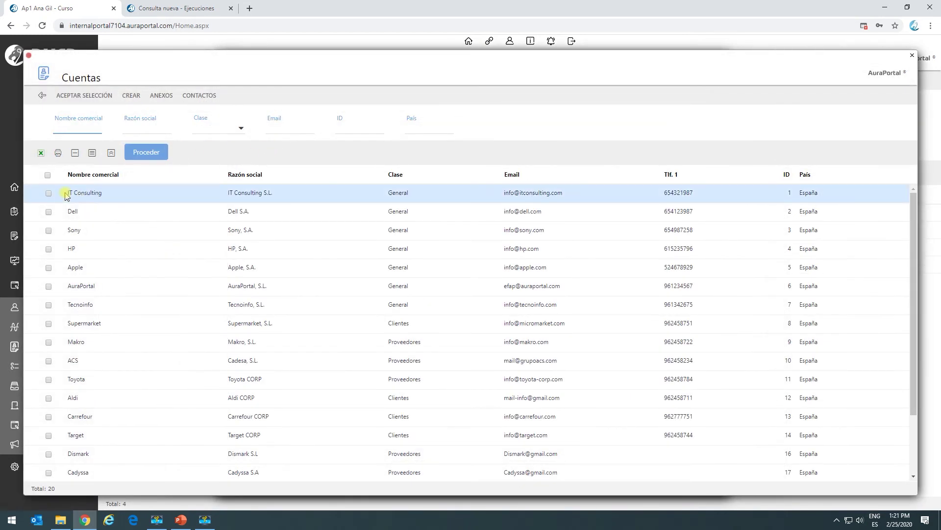
left_click(49, 193)
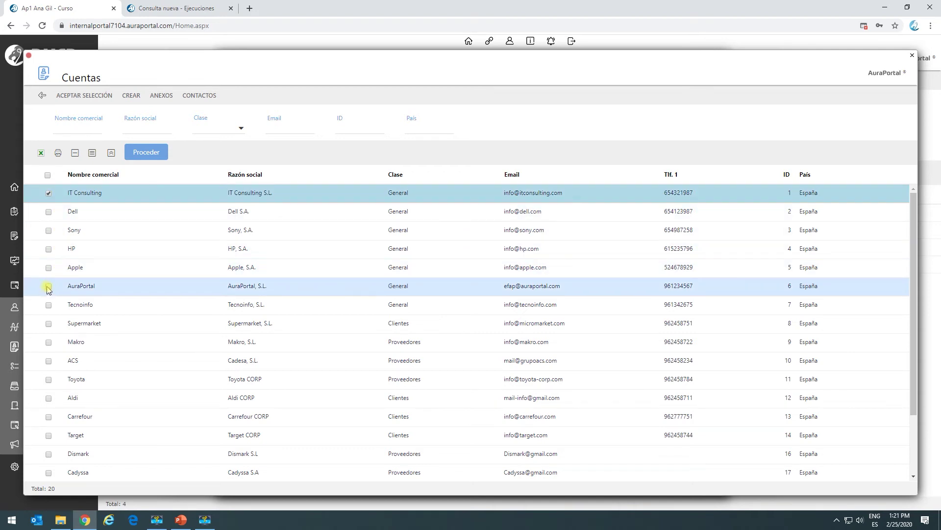
left_click(49, 286)
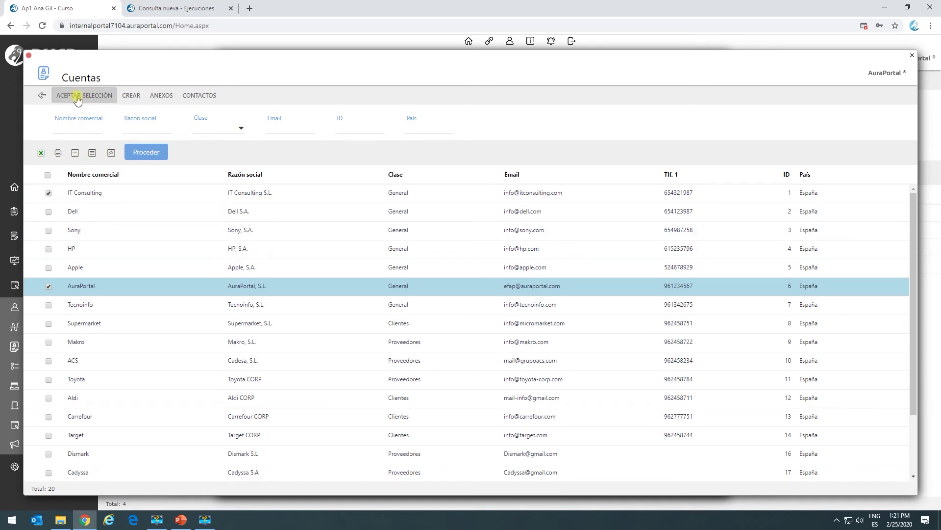
left_click(77, 96)
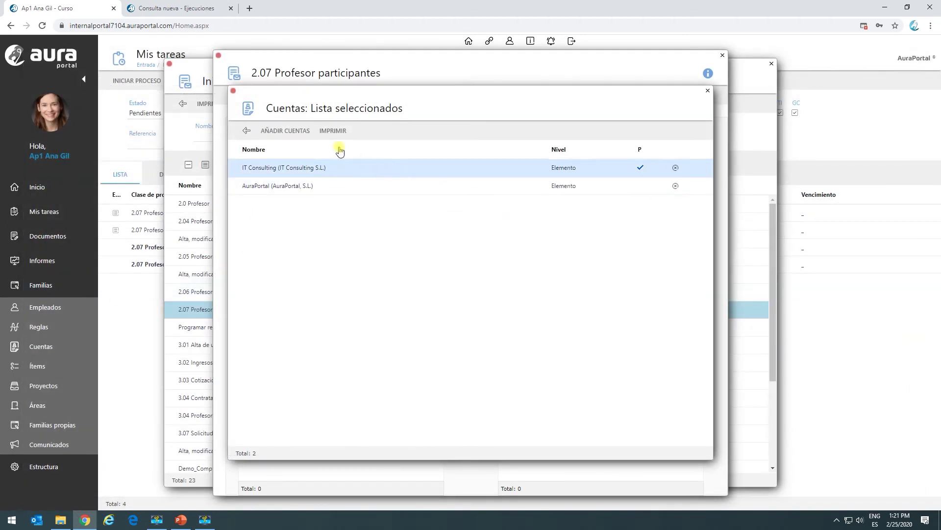
left_click(246, 131)
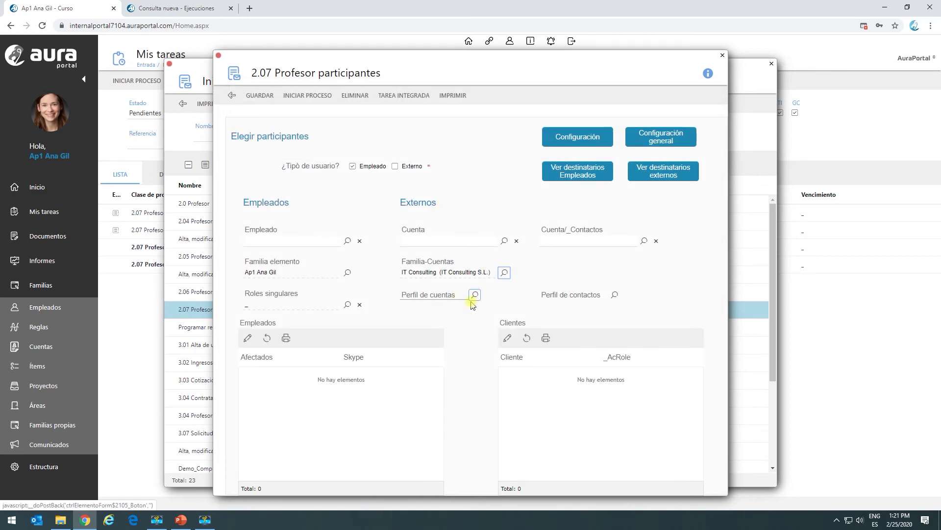
Open the EMPLEADOS task TP.1 settings from the process class diagram.
left_click(647, 143)
left_click(610, 238)
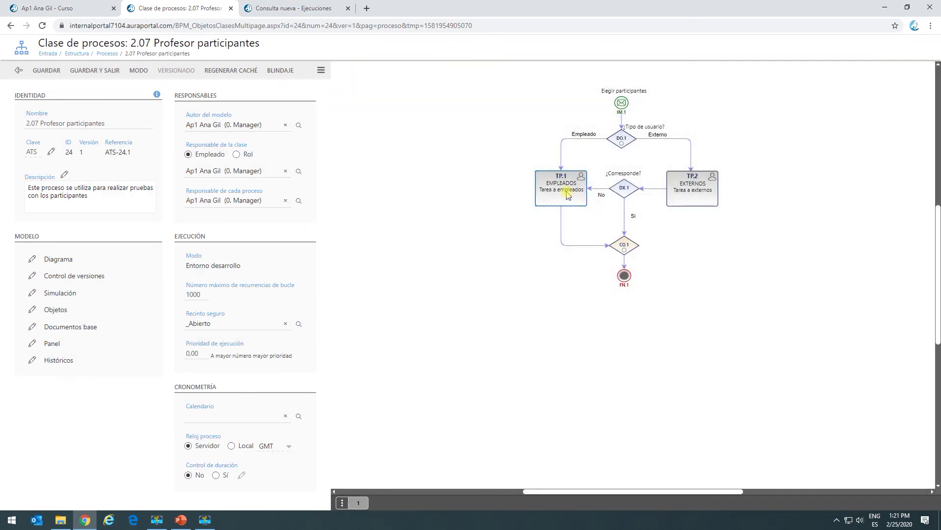
left_click(567, 195)
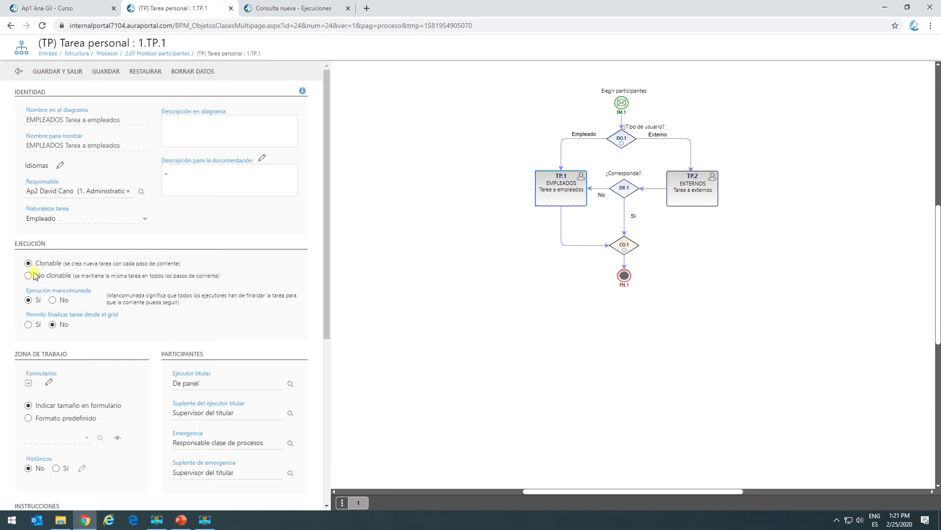
Save TP.1 as No clonable and return to the 2.07 Profesor participantes form.
left_click(59, 72)
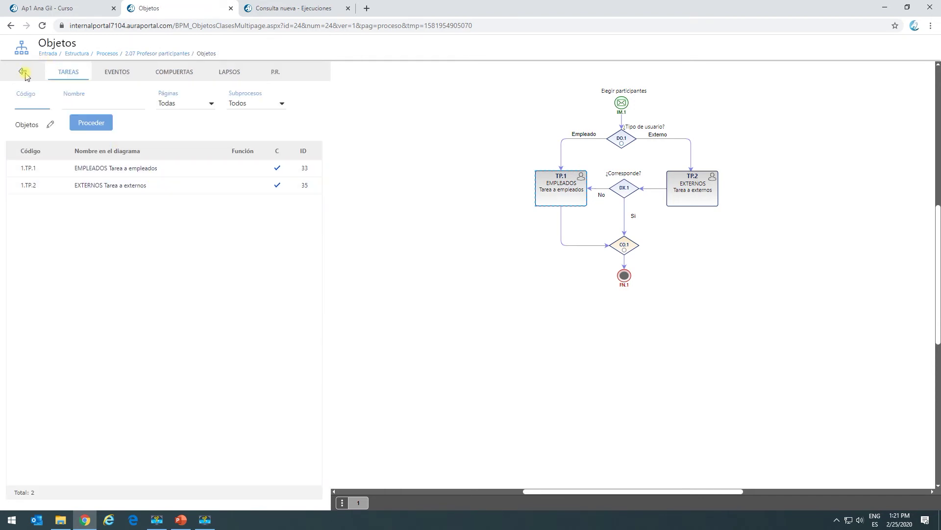
left_click(23, 73)
left_click(98, 8)
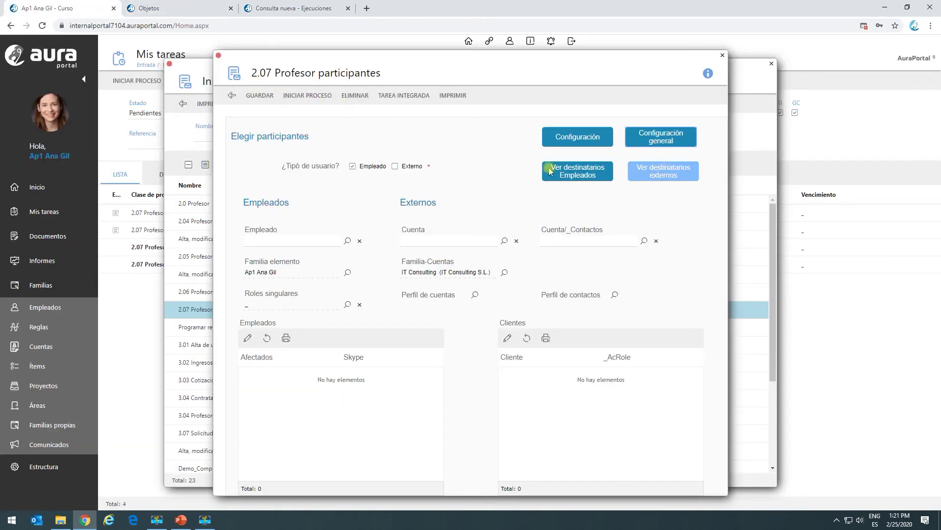
Preview the two external recipients, then launch the process and refresh Mis tareas.
left_click(661, 170)
left_click(661, 169)
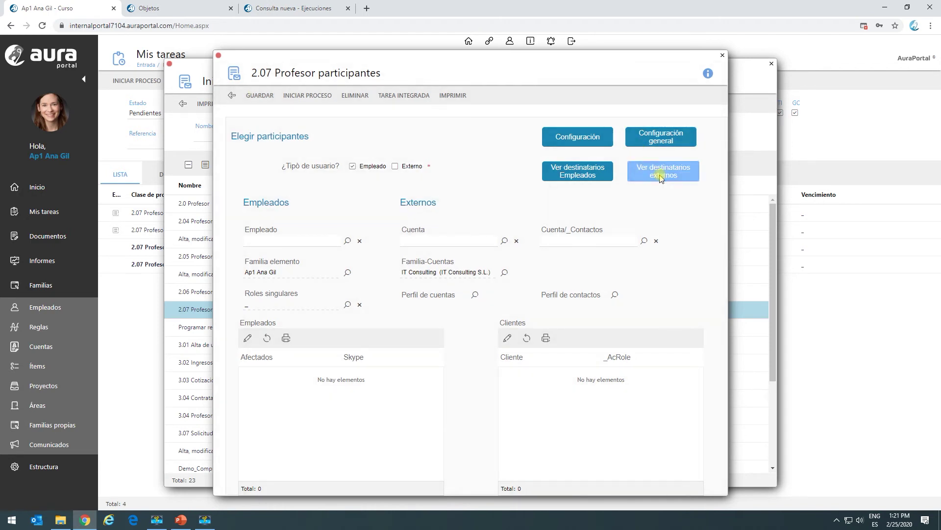
left_click(575, 250)
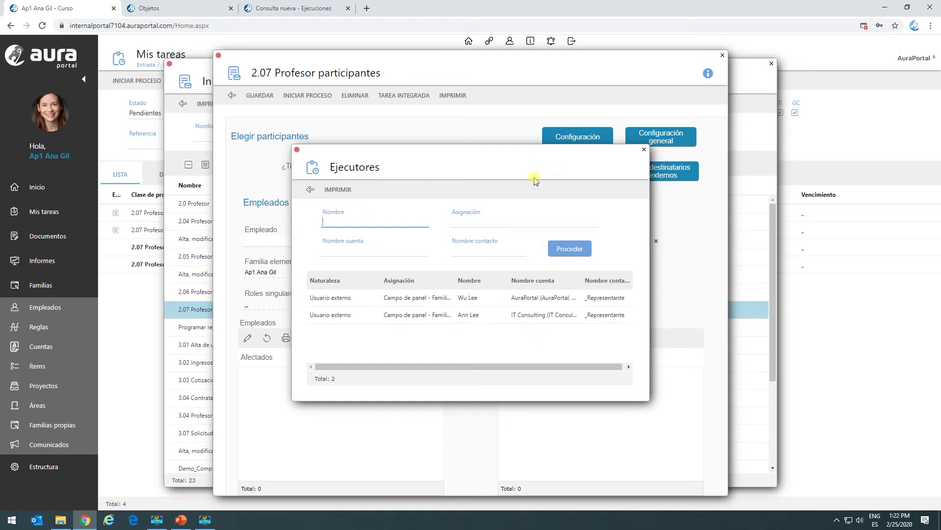
left_click(312, 202)
left_click(309, 189)
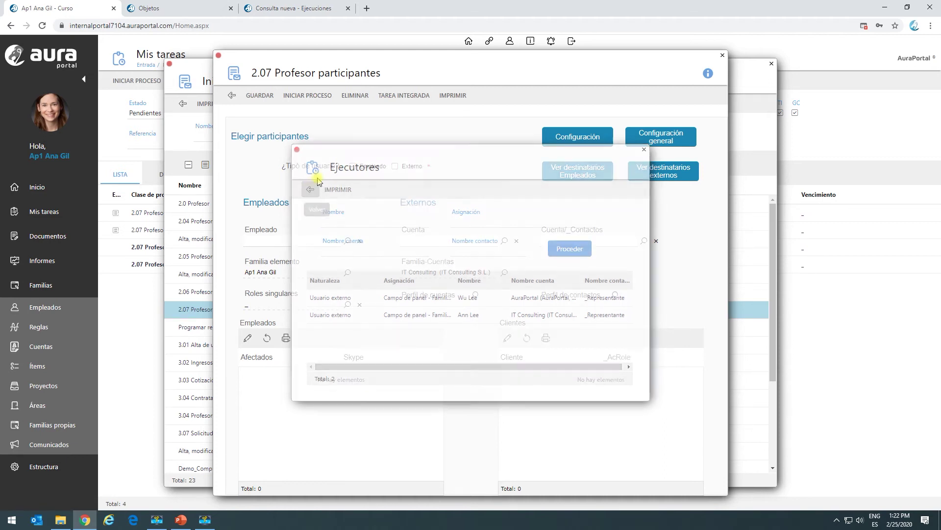
left_click(319, 96)
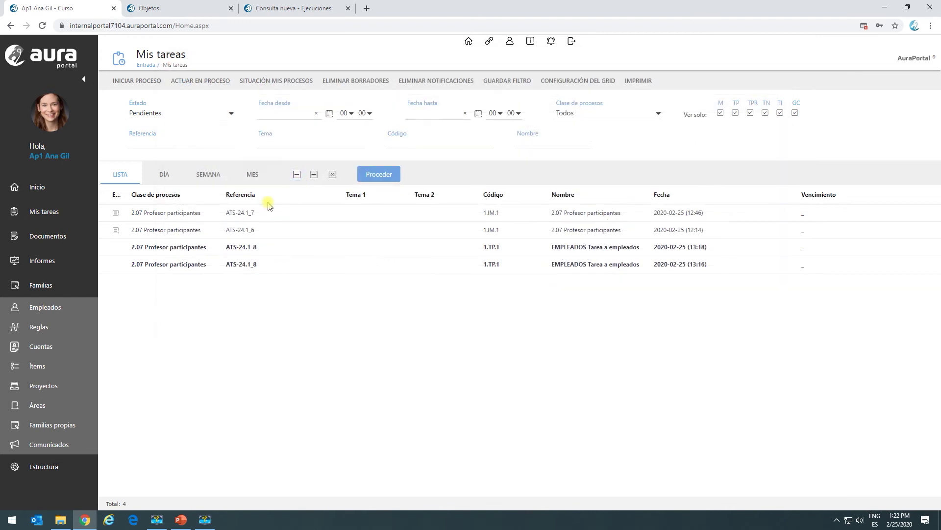
left_click(371, 176)
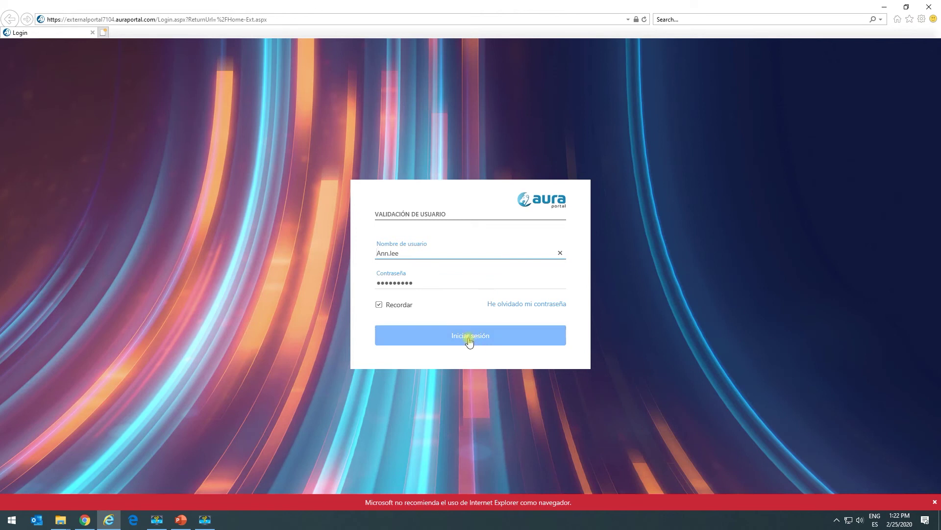
Sign in to the external portal, refresh the external user's Mis Tareas, then close it.
left_click(469, 338)
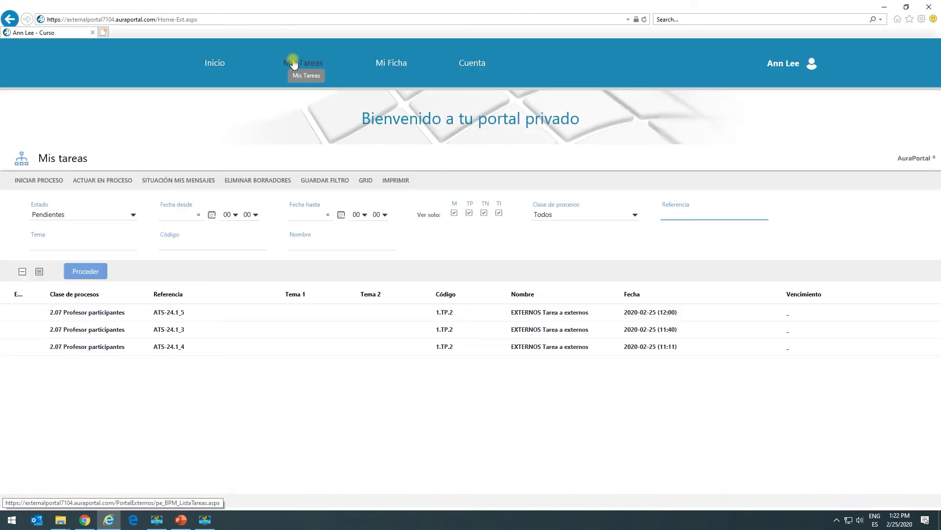
left_click(293, 63)
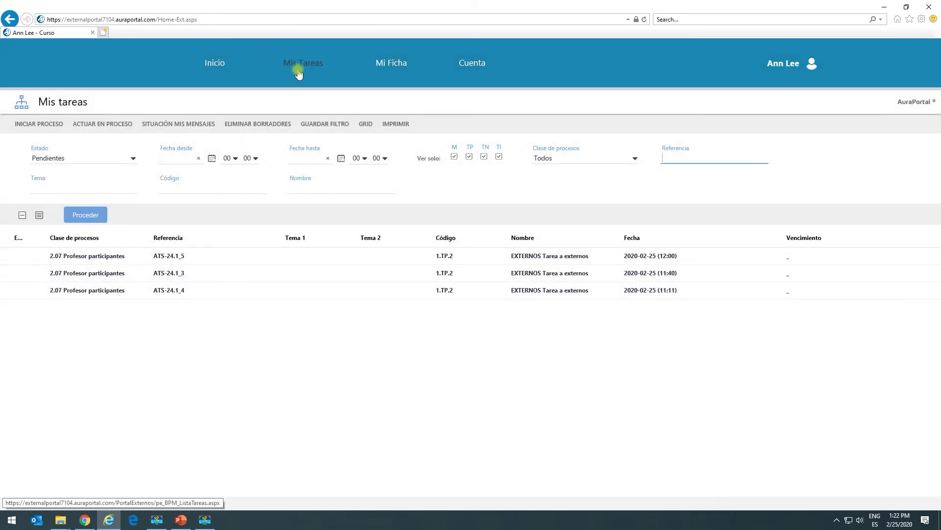
left_click(300, 66)
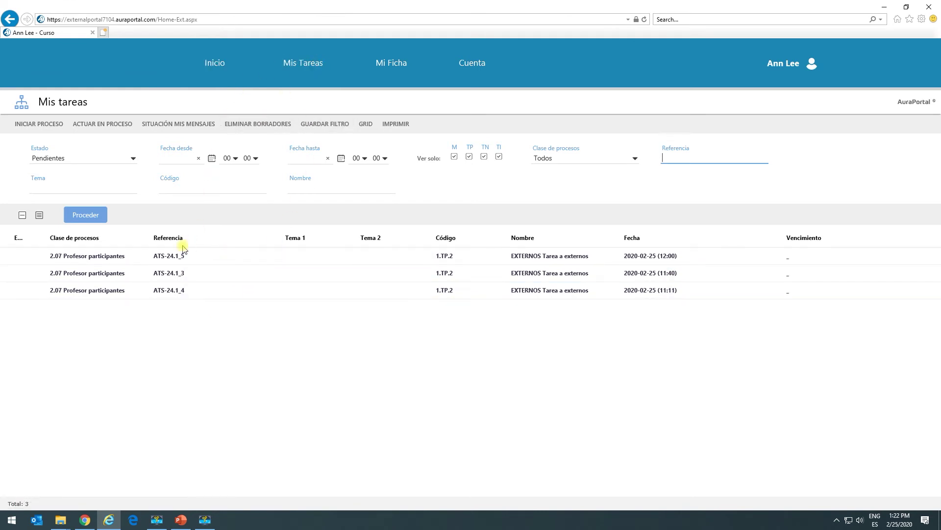
left_click(85, 217)
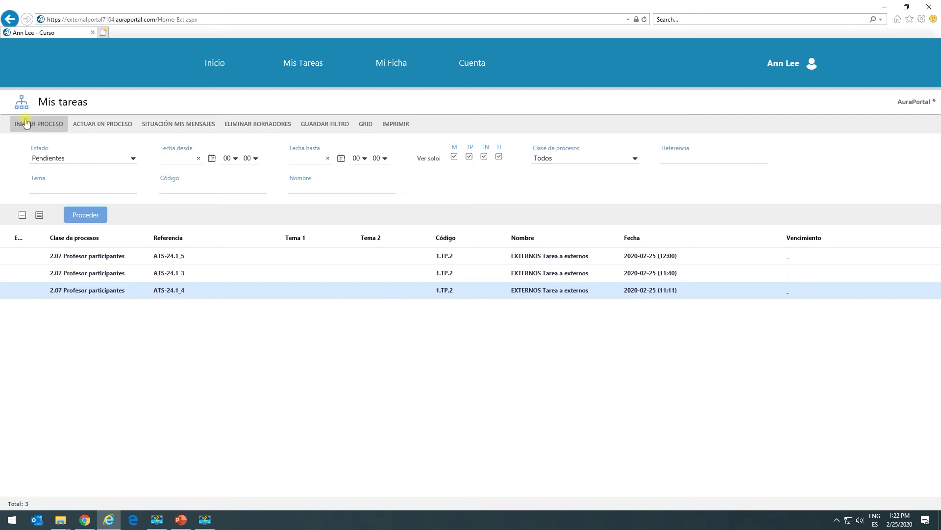
left_click(930, 7)
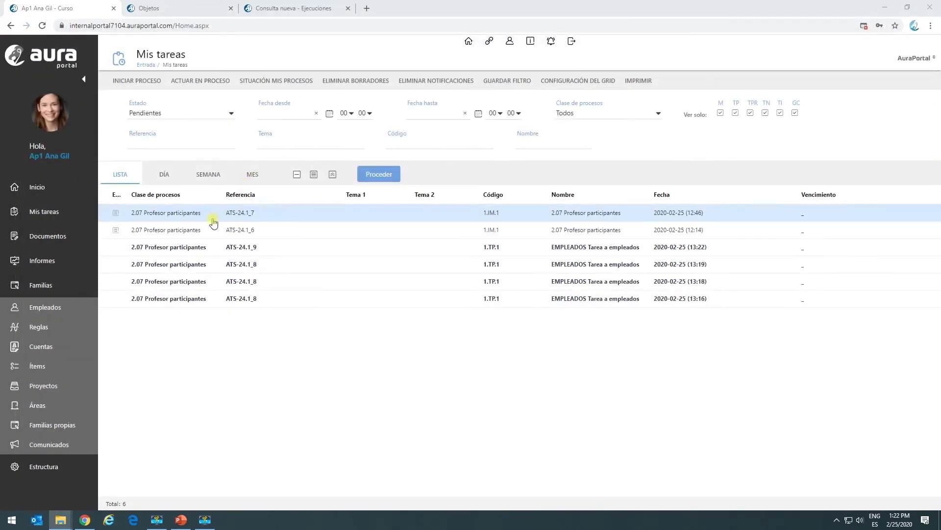
Open the ATS-24.1_9 employee task without saving, then refresh the Ejecuciones query.
double_click(226, 248)
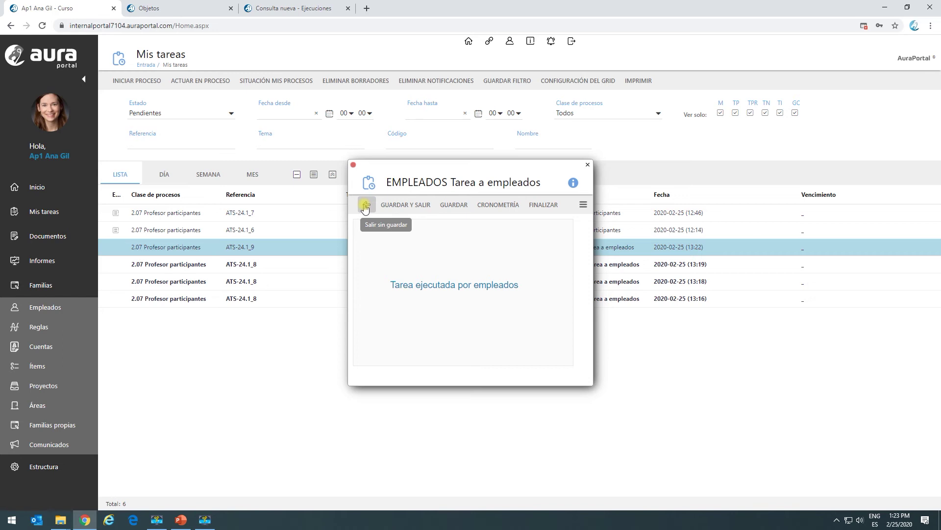
left_click(366, 206)
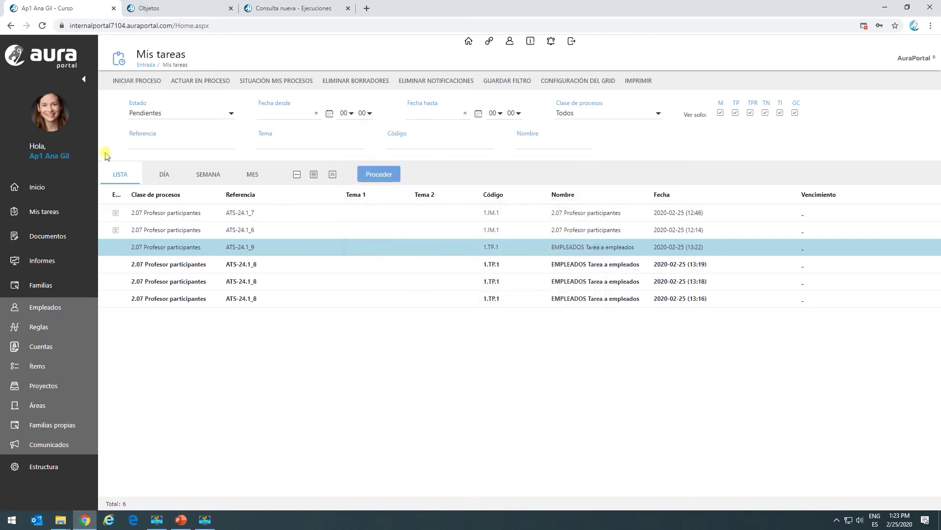
left_click(44, 263)
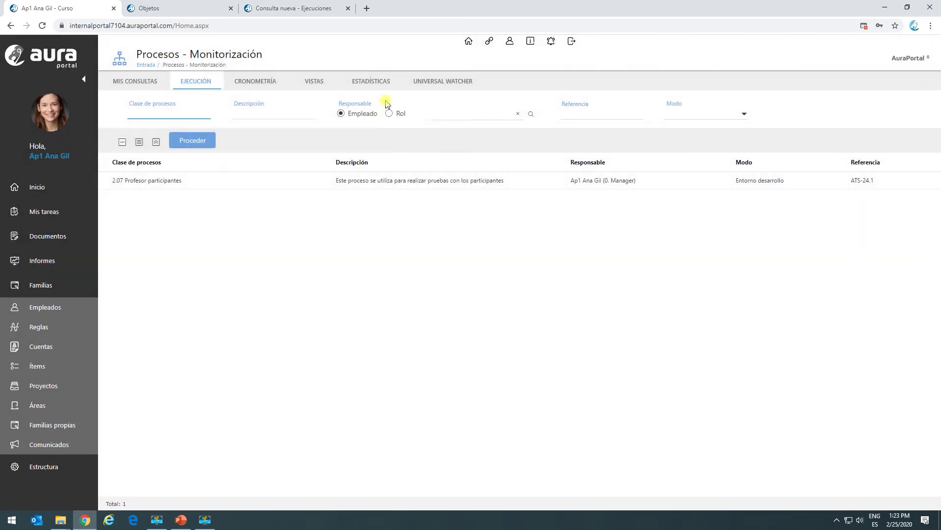
left_click(318, 9)
left_click(65, 132)
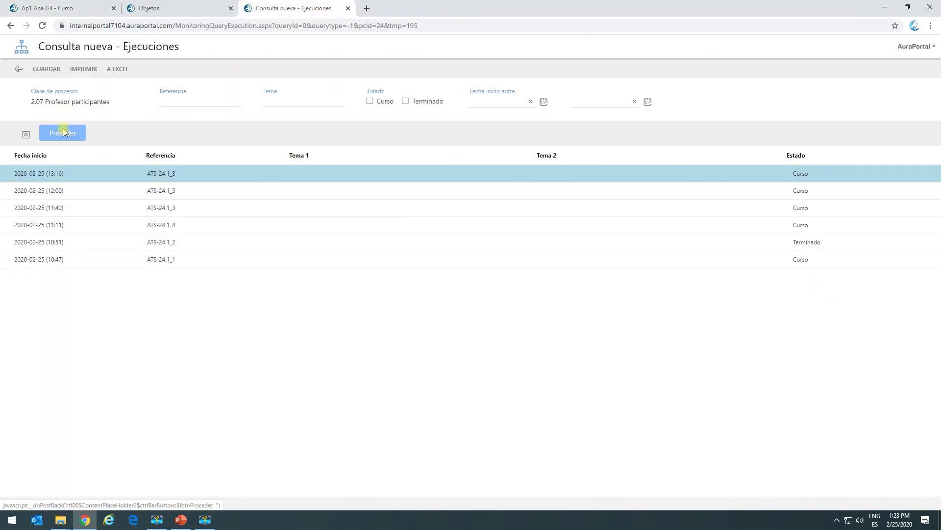
Check the ATS-24.1_9 flow diagram shows only the EMPLEADOS branch, then close the monitor.
left_click(159, 175)
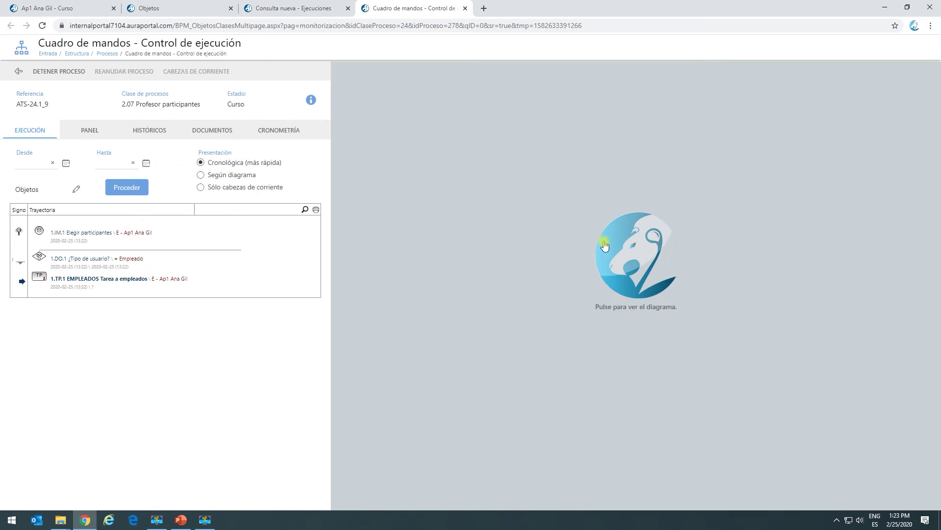
left_click(605, 245)
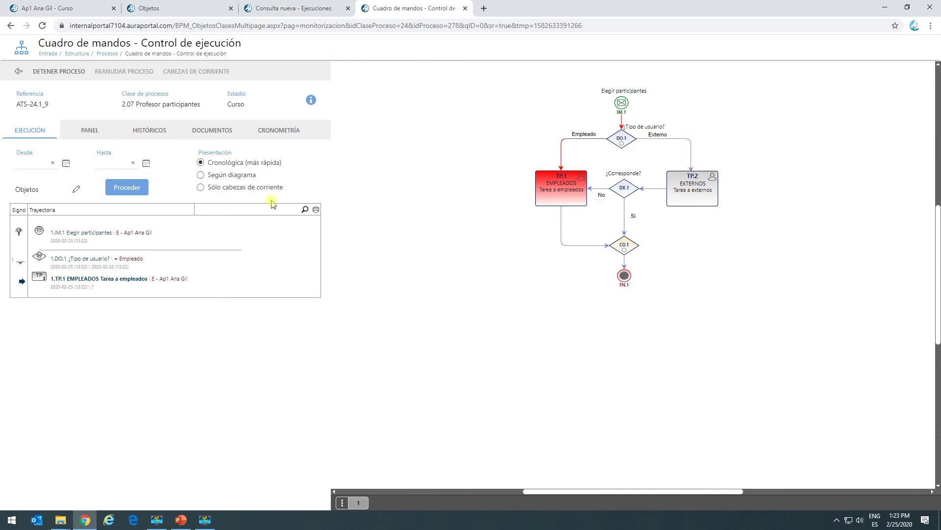
left_click(27, 75)
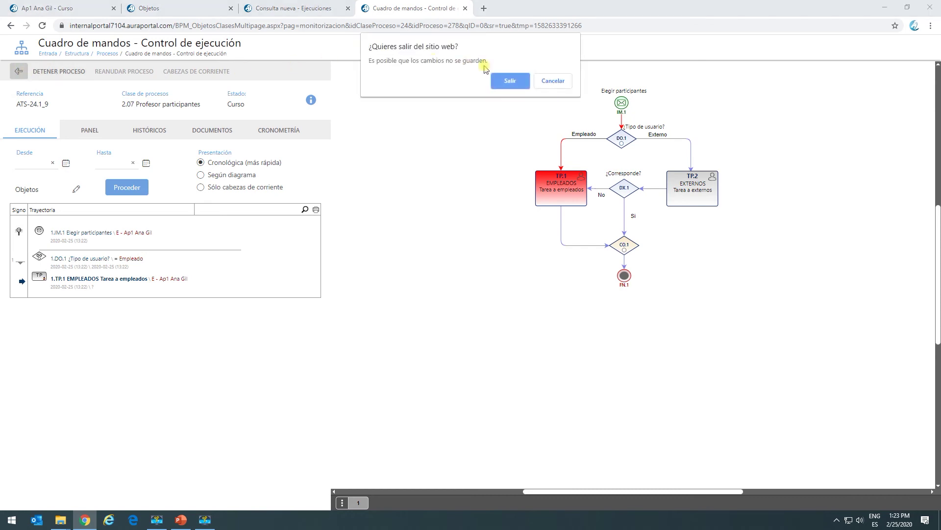
left_click(512, 82)
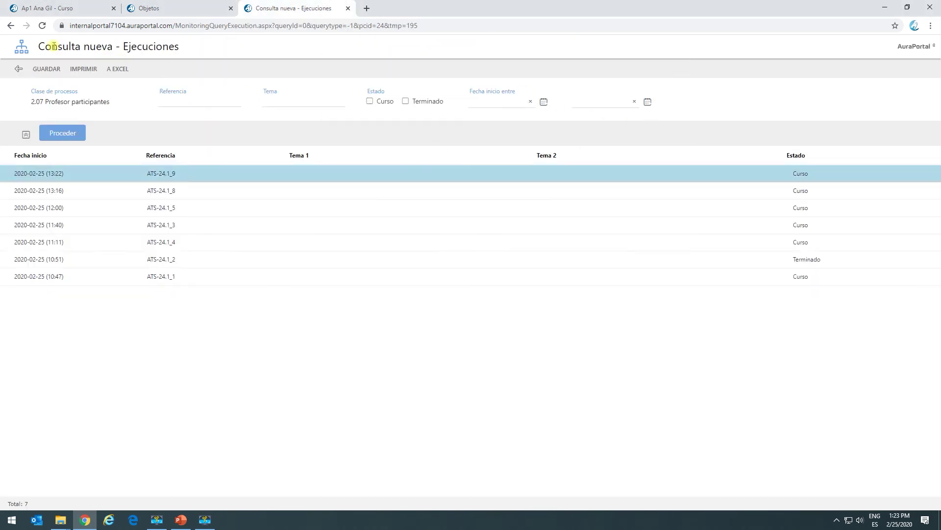
left_click(19, 69)
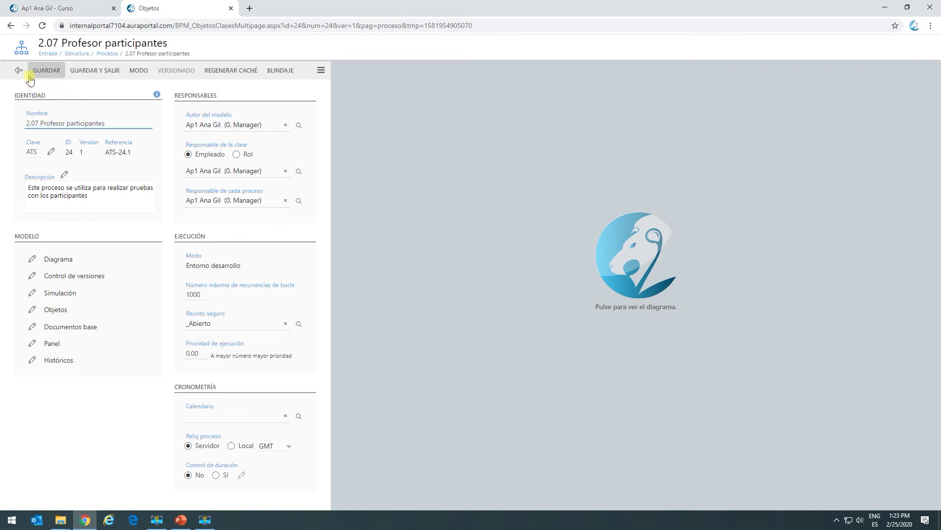
Start a new 2.07 Profesor participantes form with Empleado and Externo ticked and the employee's name entered.
left_click(84, 10)
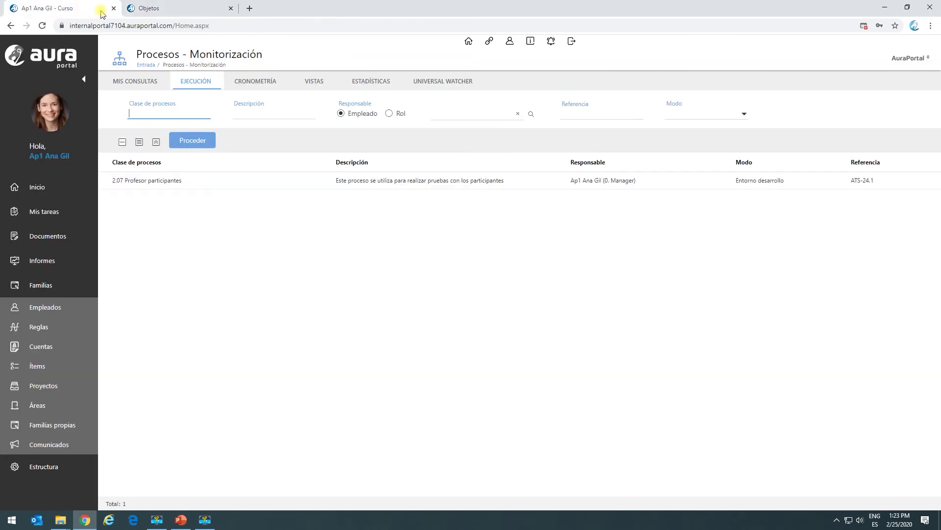
left_click(30, 212)
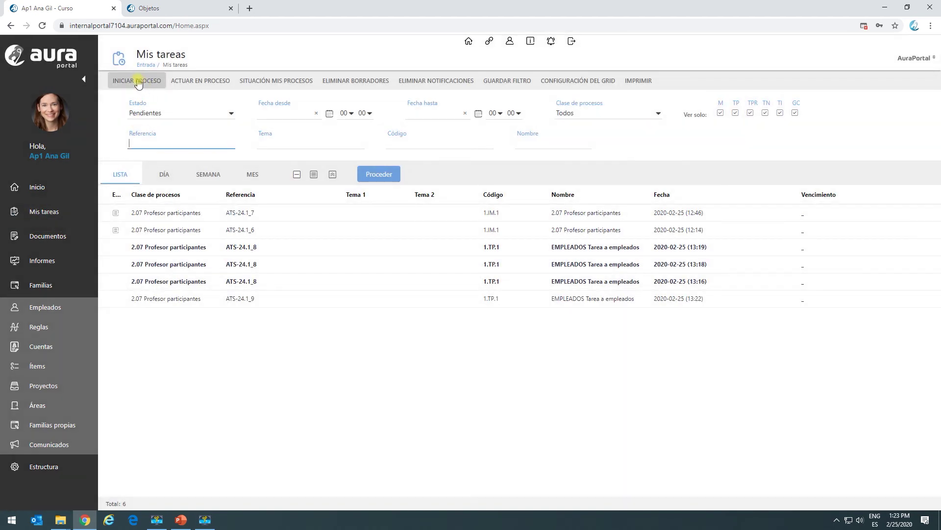
left_click(138, 81)
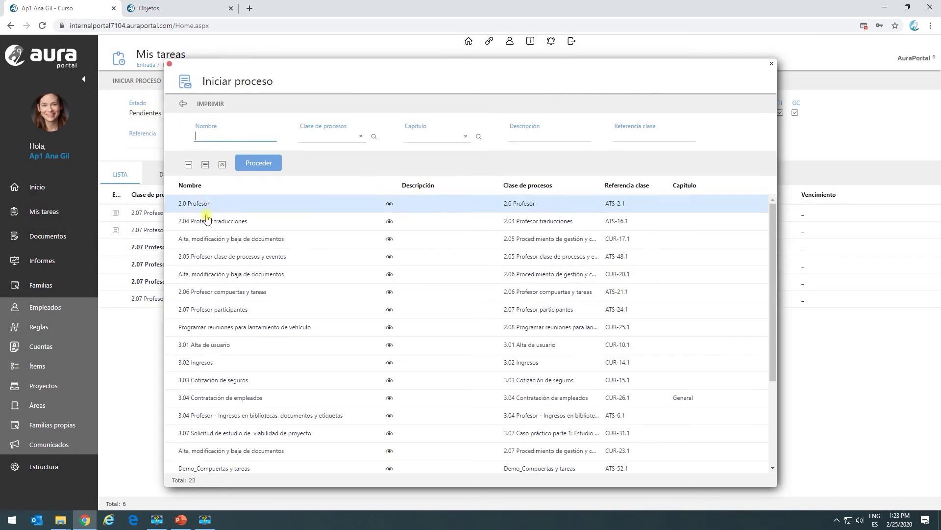
left_click(218, 308)
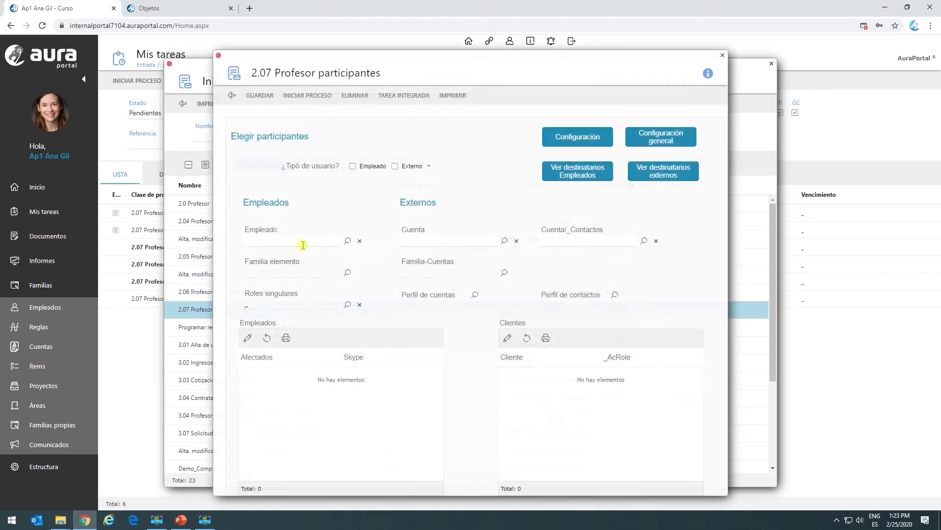
left_click(351, 167)
left_click(396, 166)
left_click(316, 238)
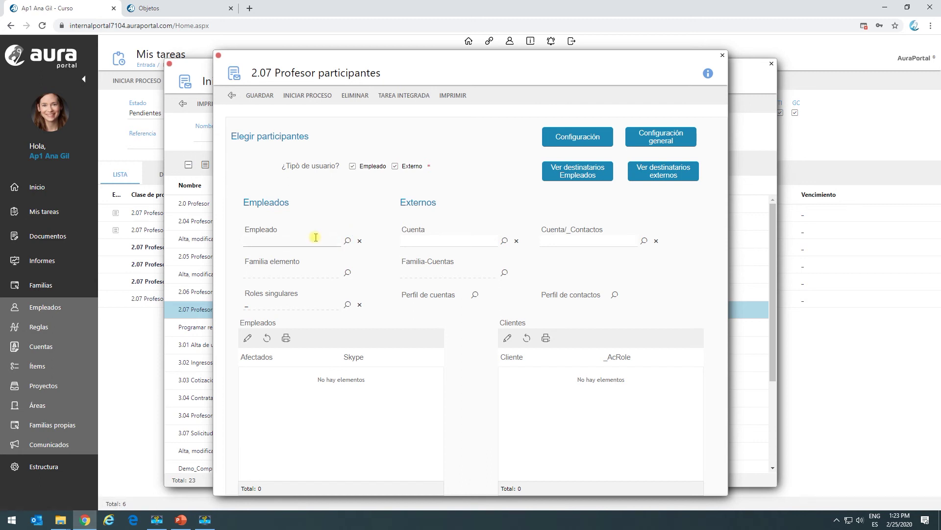
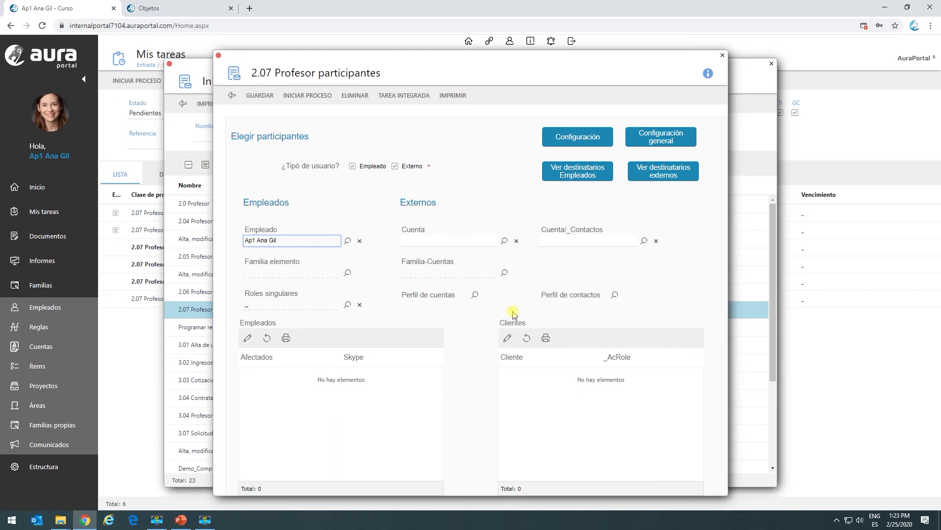
Add AuraPortal alongside IT Consulting in Familia-Cuentas and accept the selection.
left_click(505, 273)
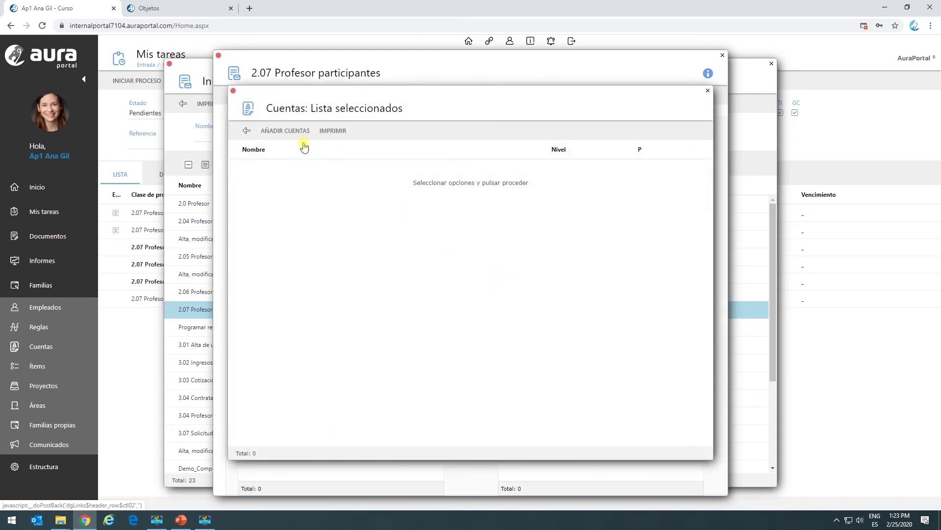
left_click(289, 131)
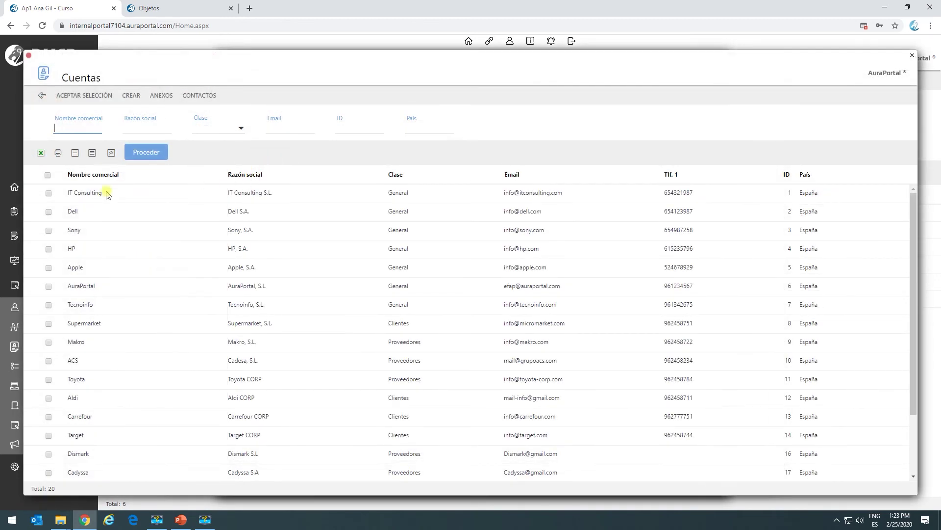
left_click(48, 286)
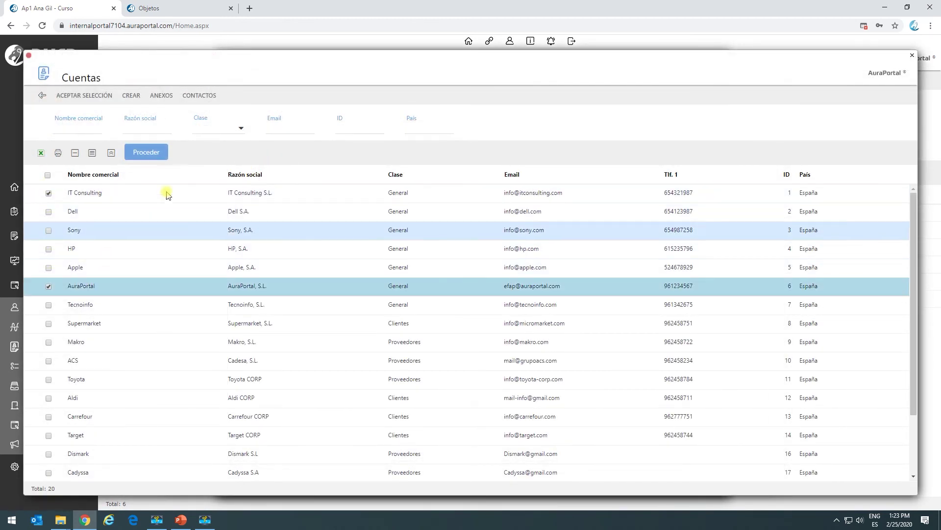
left_click(79, 95)
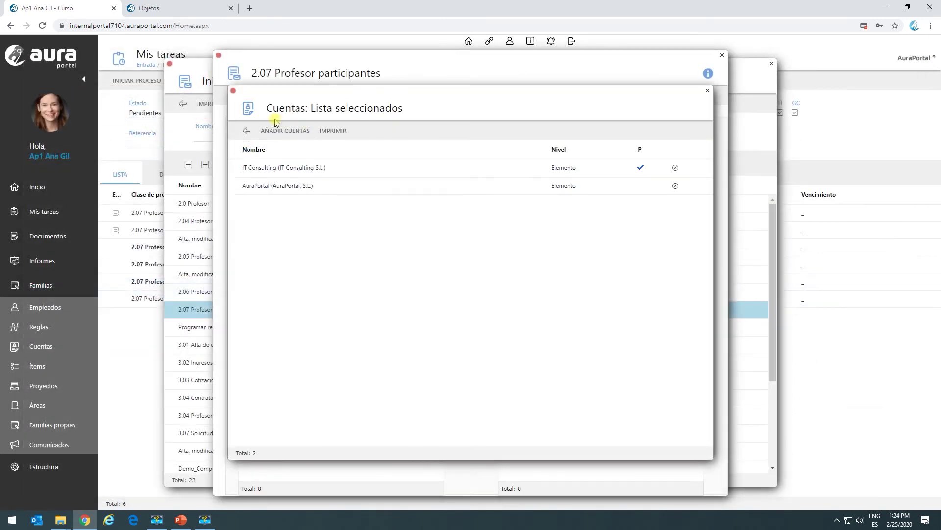
left_click(246, 130)
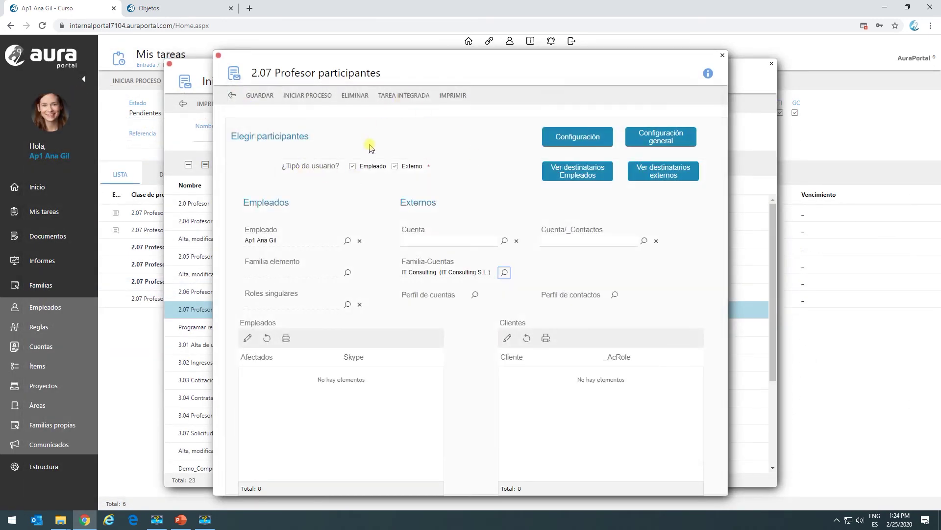
Preview the two external recipients of the task, then open the 2.07 Profesor participantes process class settings.
left_click(259, 97)
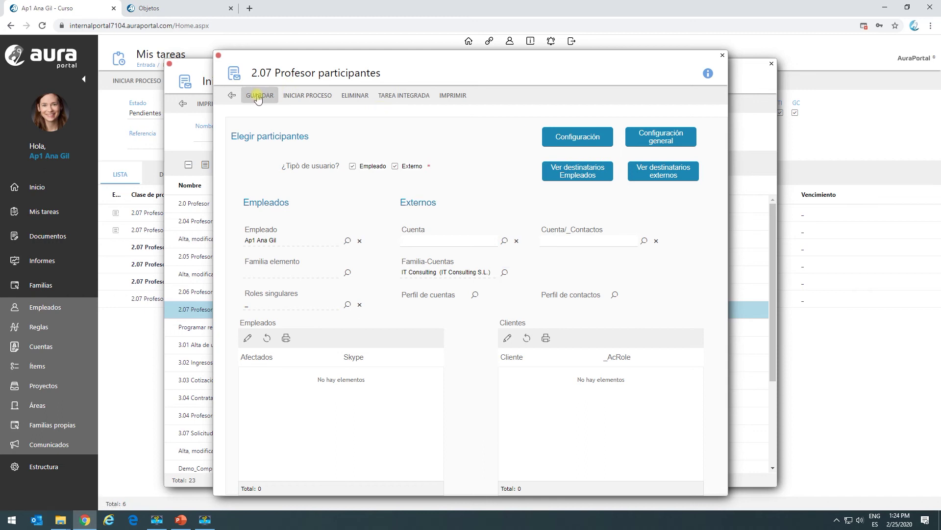
left_click(663, 172)
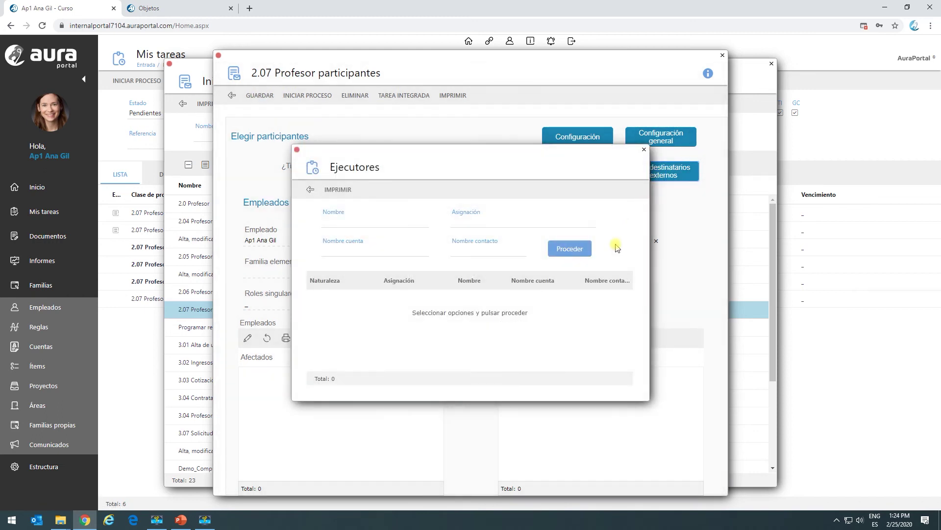
left_click(568, 251)
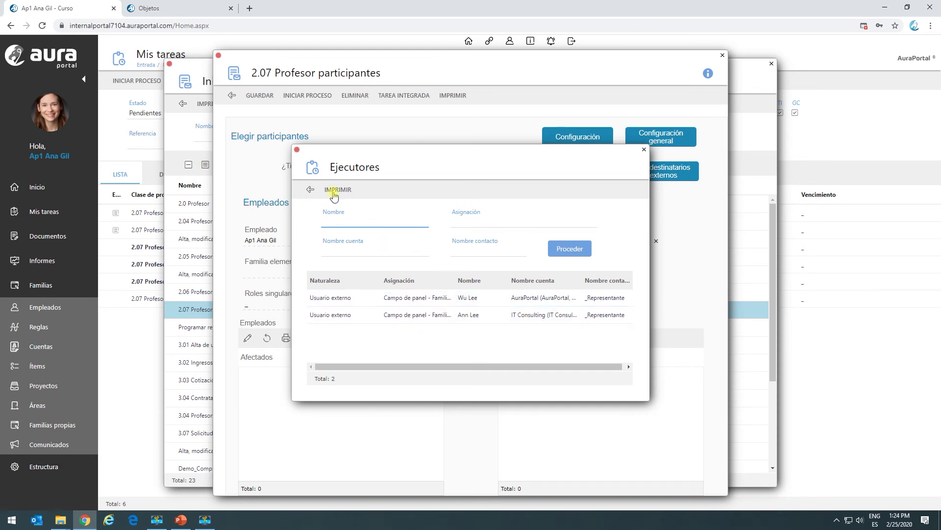
left_click(311, 191)
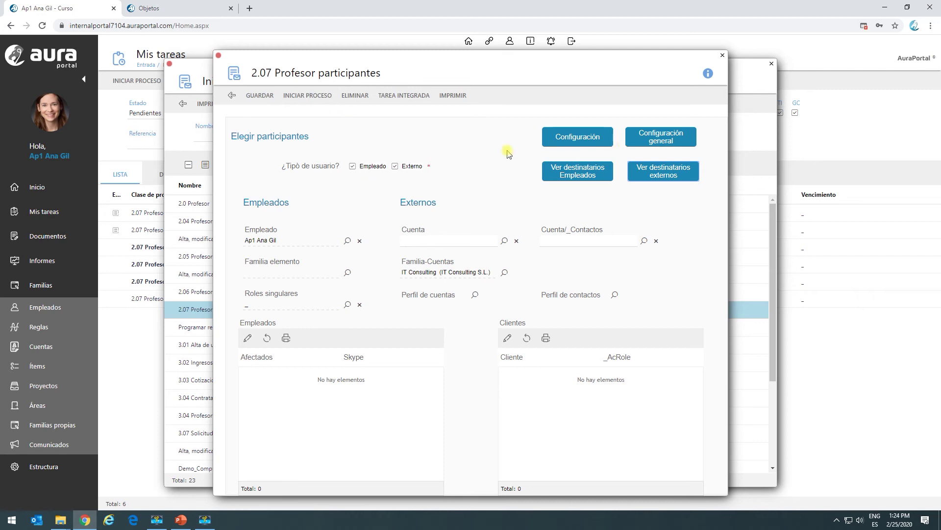
left_click(674, 140)
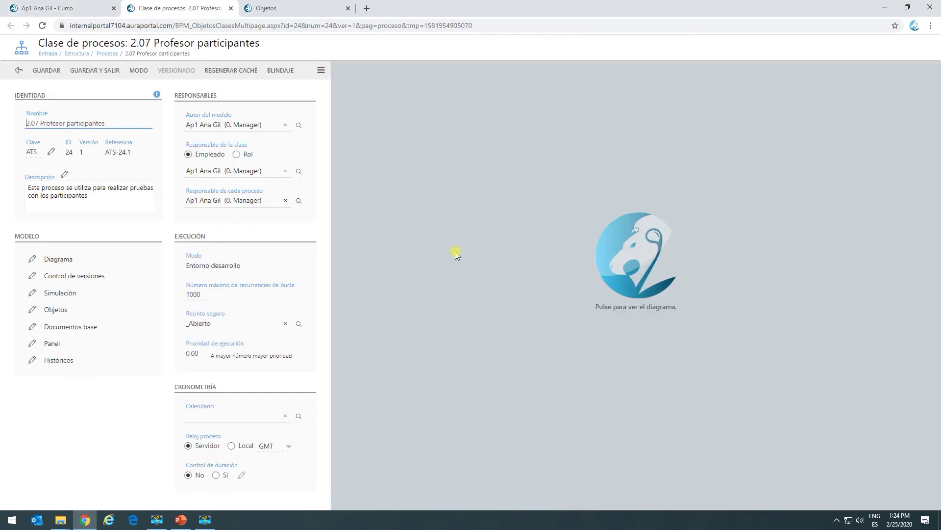
Review the EMPLEADOS TP.1 and EXTERNOS TP.2 task properties in the diagram, save, and return to the form.
left_click(624, 240)
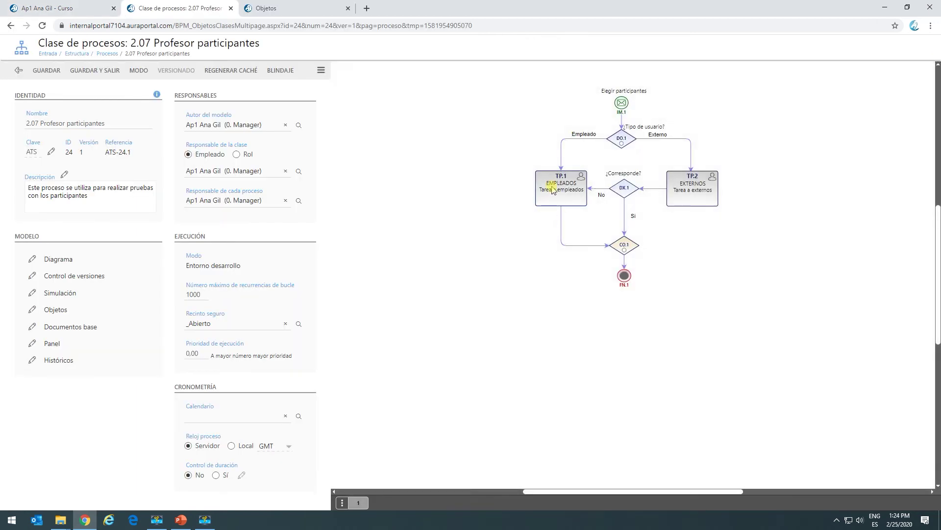
left_click(551, 190)
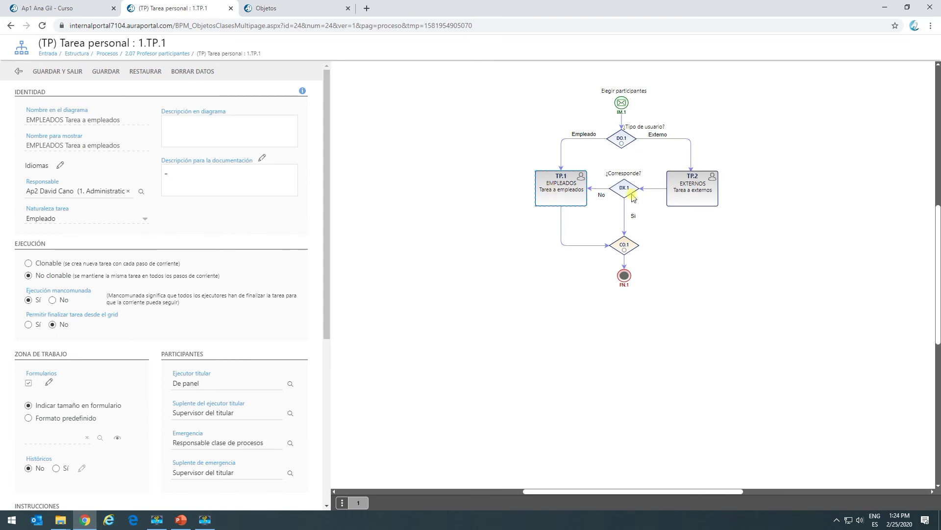
left_click(684, 189)
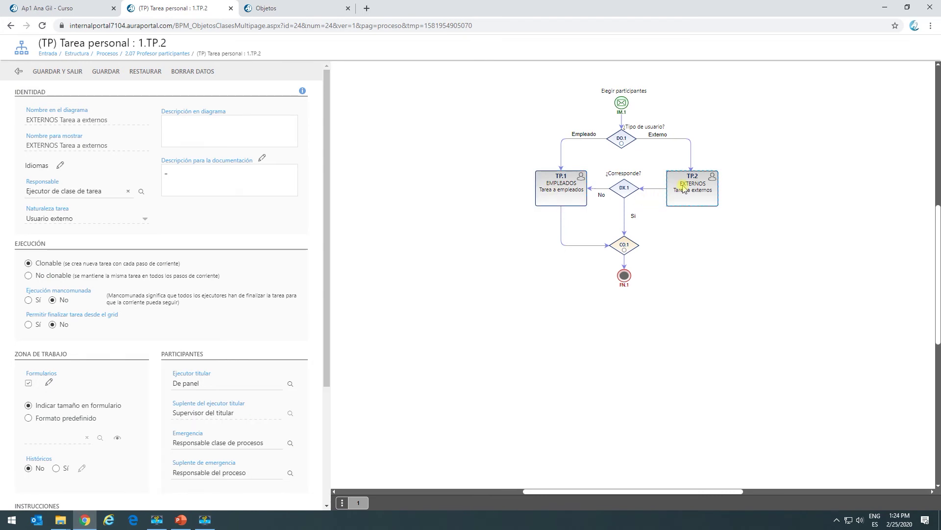
left_click(65, 72)
left_click(76, 9)
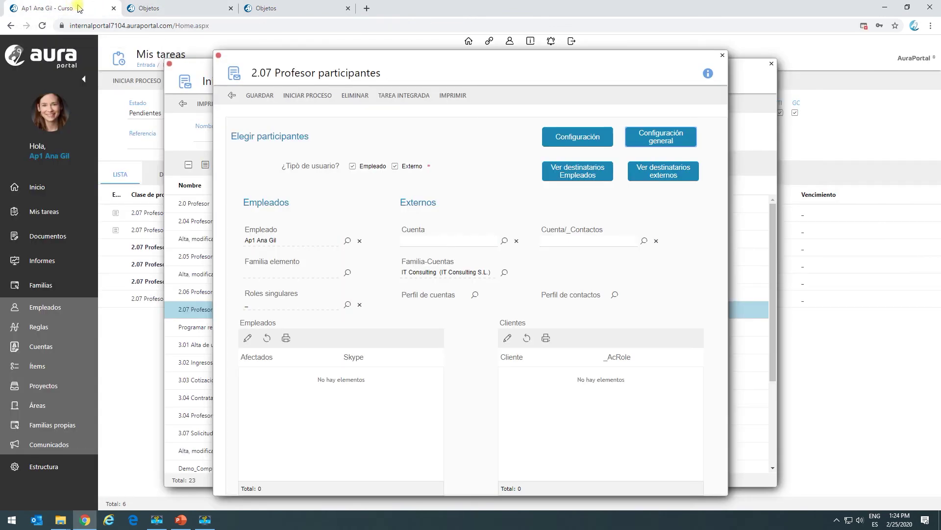
Start the process and open the ATS-24.1_10 monitor diagram showing EMPLEADOS and EXTERNOS pending.
left_click(292, 98)
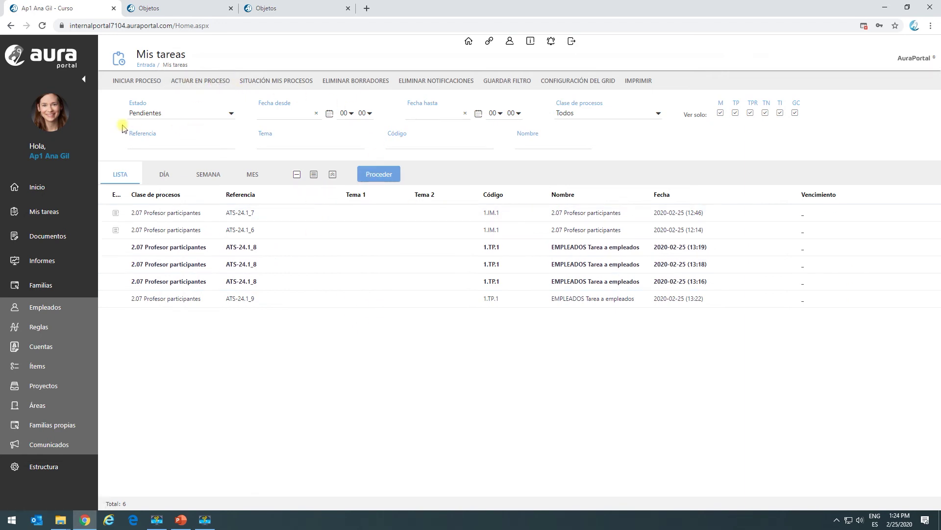
left_click(44, 263)
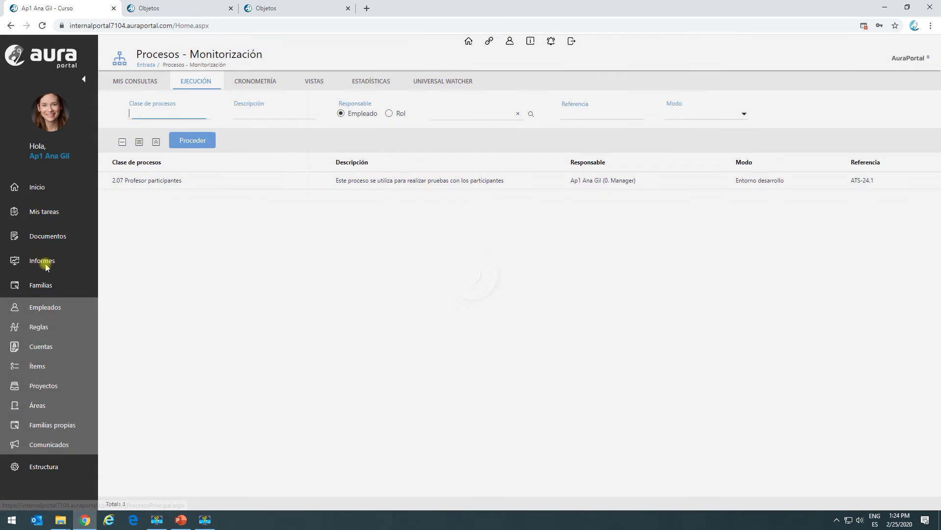
double_click(180, 182)
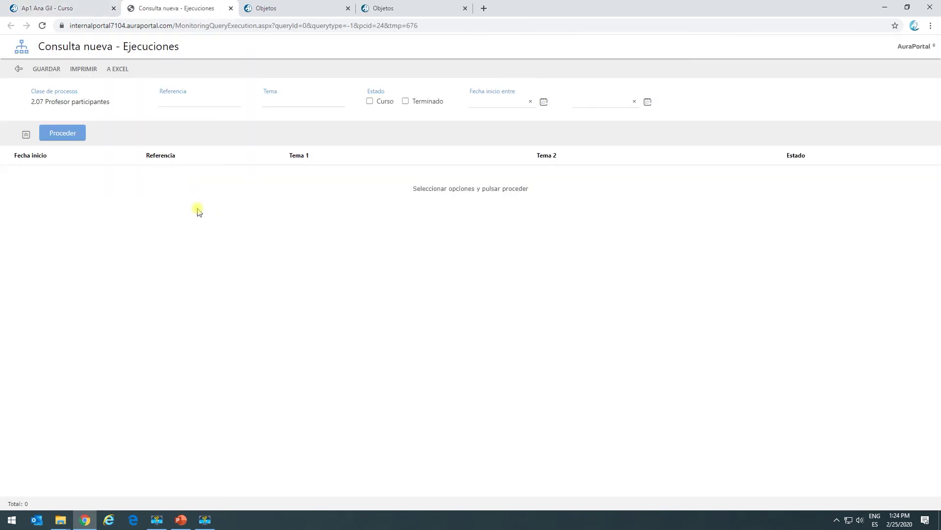
left_click(72, 131)
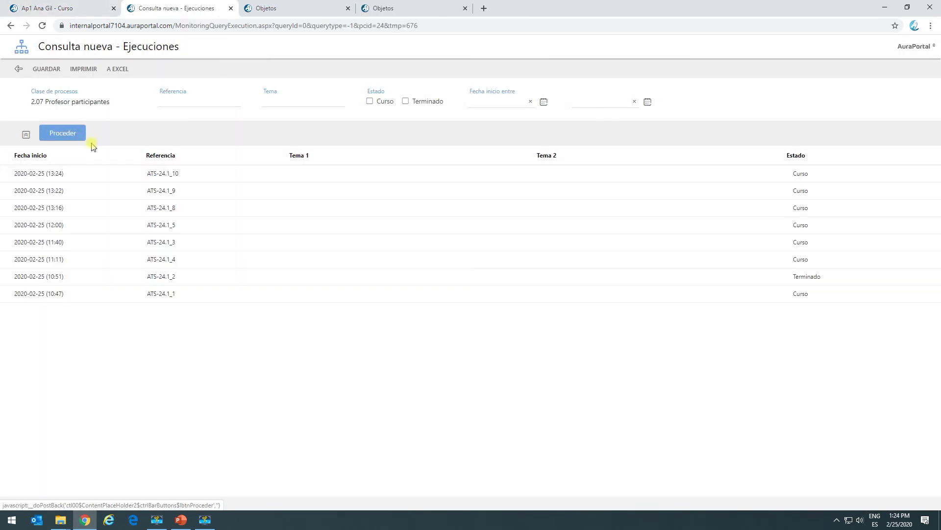
double_click(167, 173)
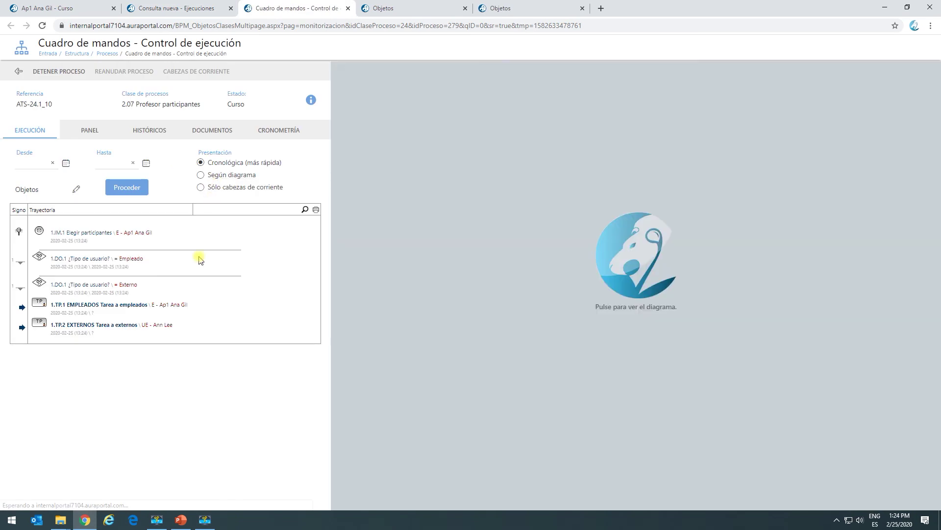
double_click(575, 246)
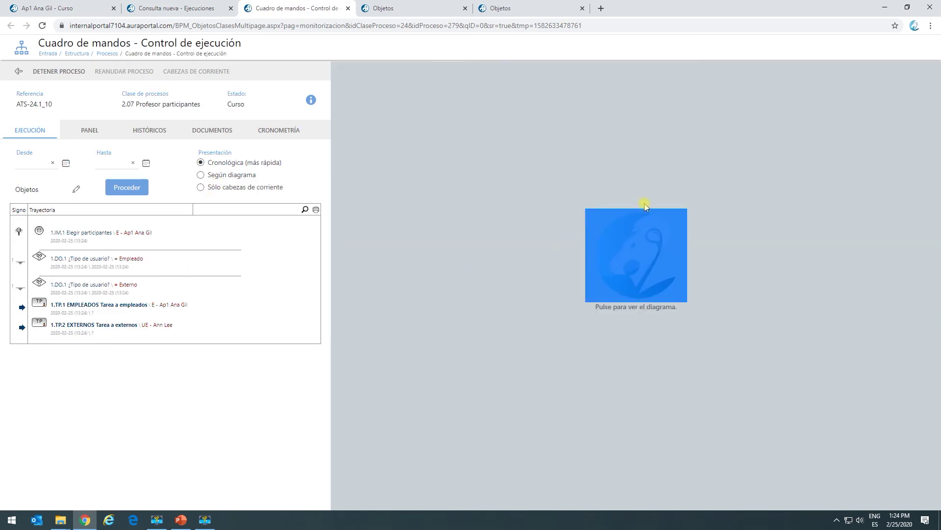
left_click(623, 230)
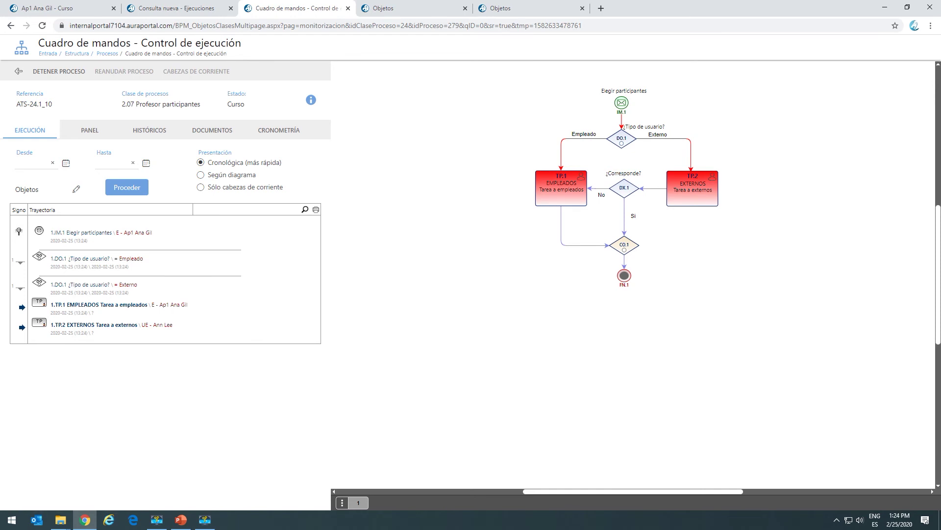
As the first external user, finish the ATS-24.1_10 external task answering No.
left_click(109, 520)
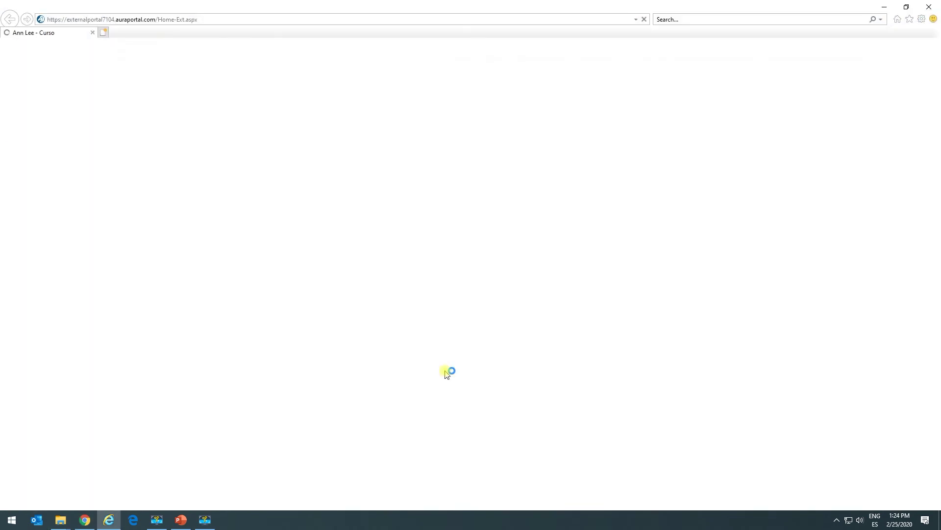
left_click(443, 335)
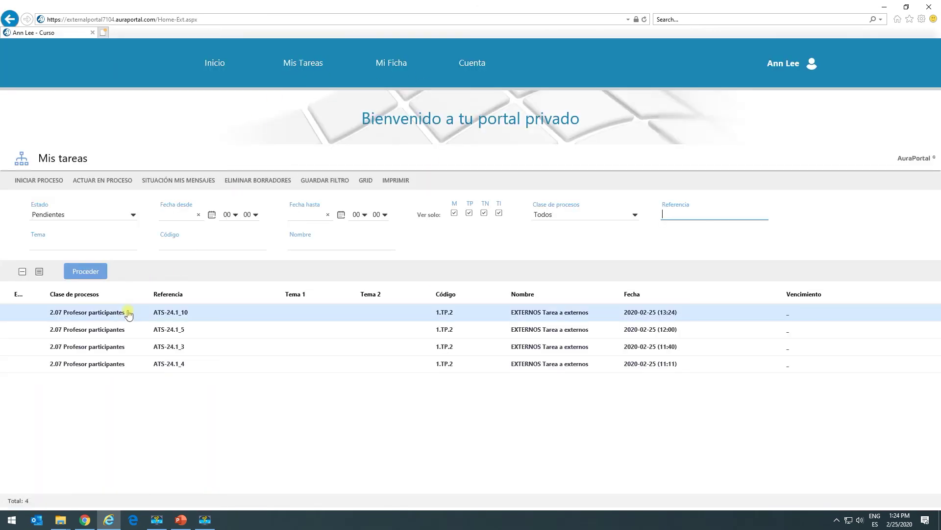
left_click(131, 317)
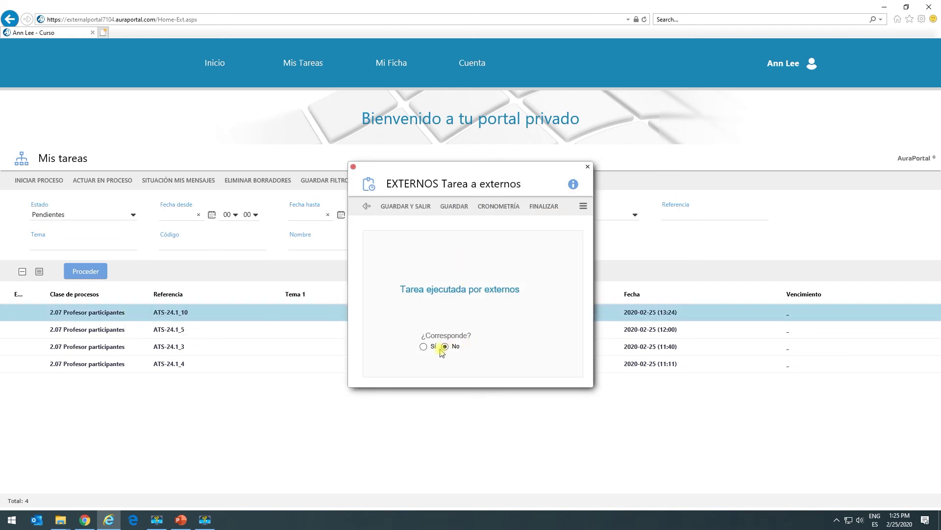
left_click(543, 208)
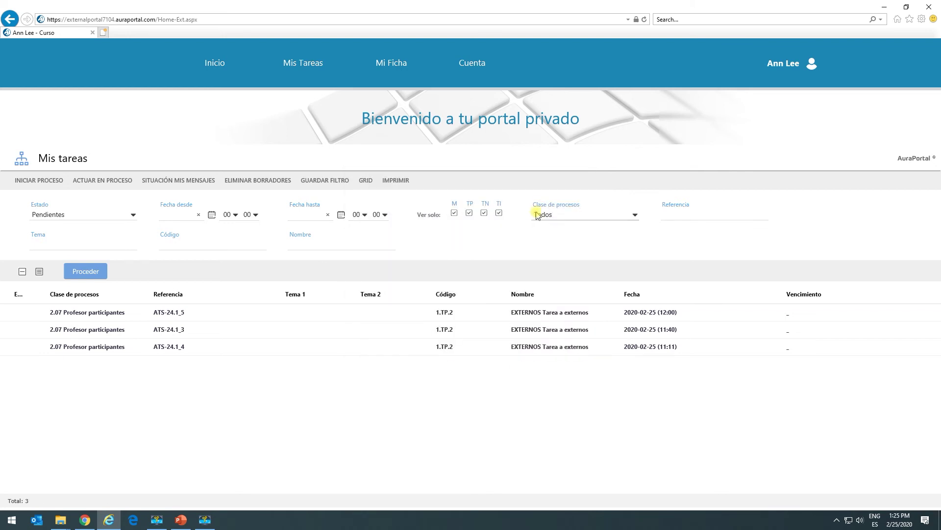
left_click(884, 10)
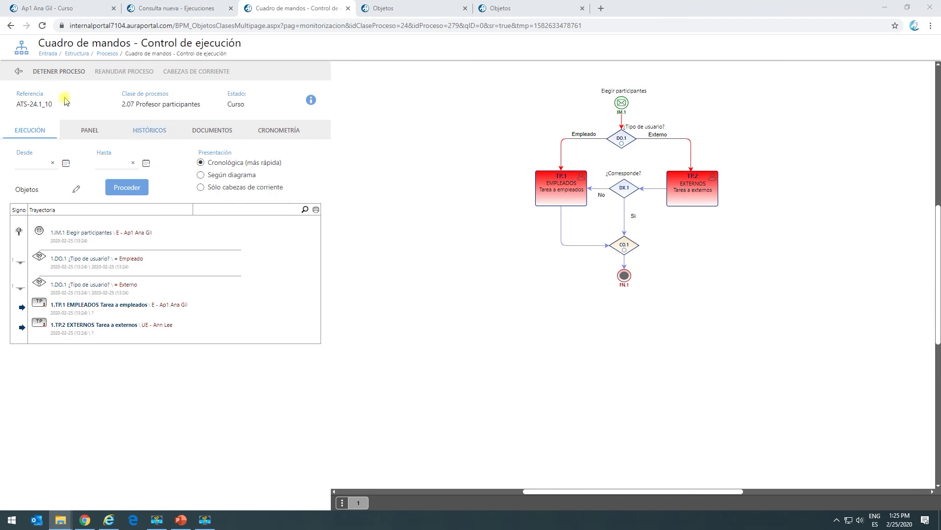
Refresh the ATS-24.1_10 trace showing the flow back at EMPLEADOS, then reopen the external sign-in page.
left_click(37, 128)
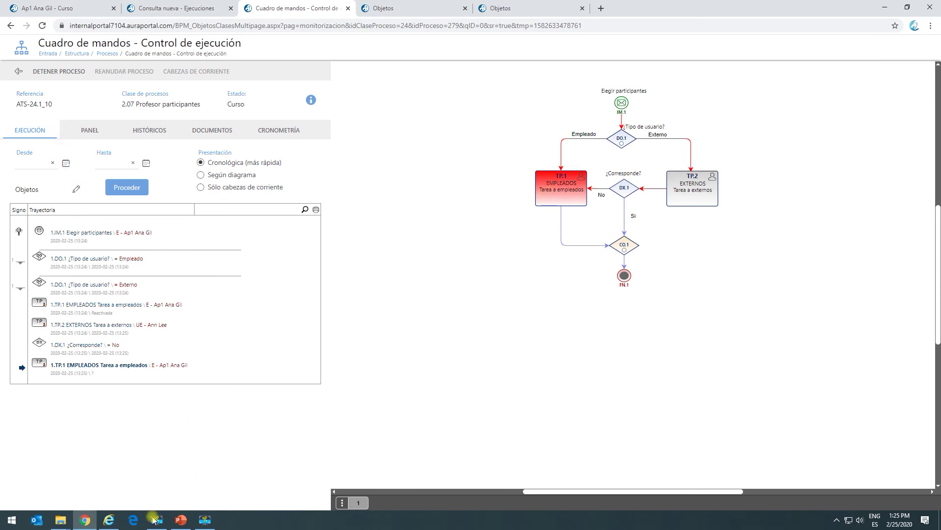
left_click(109, 520)
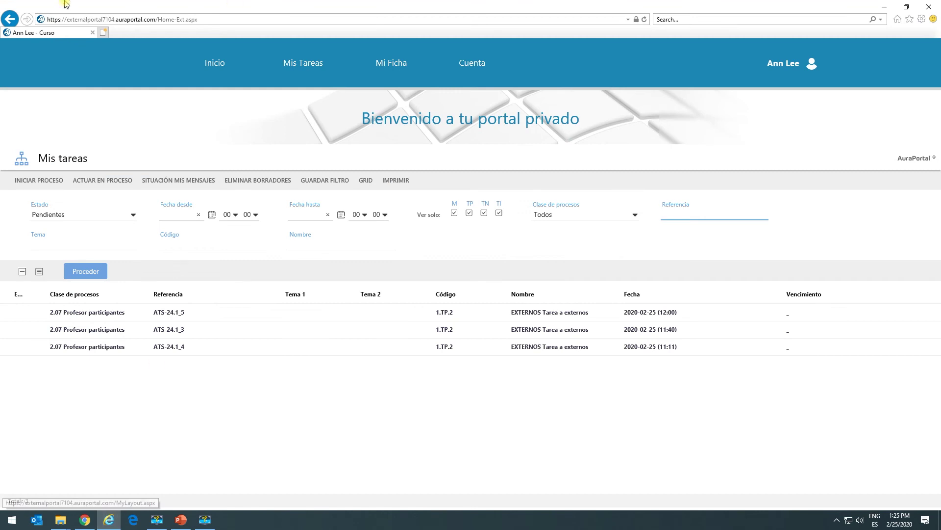
left_click(930, 8)
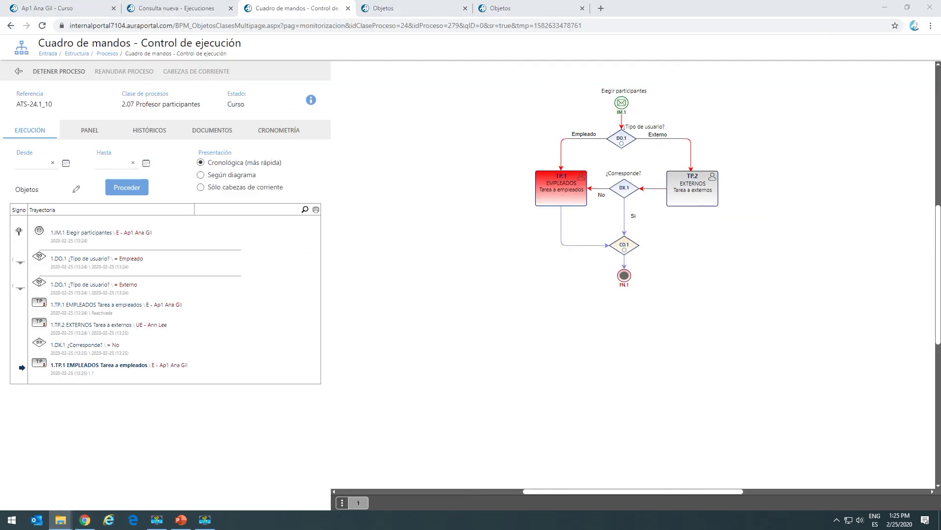
left_click(108, 519)
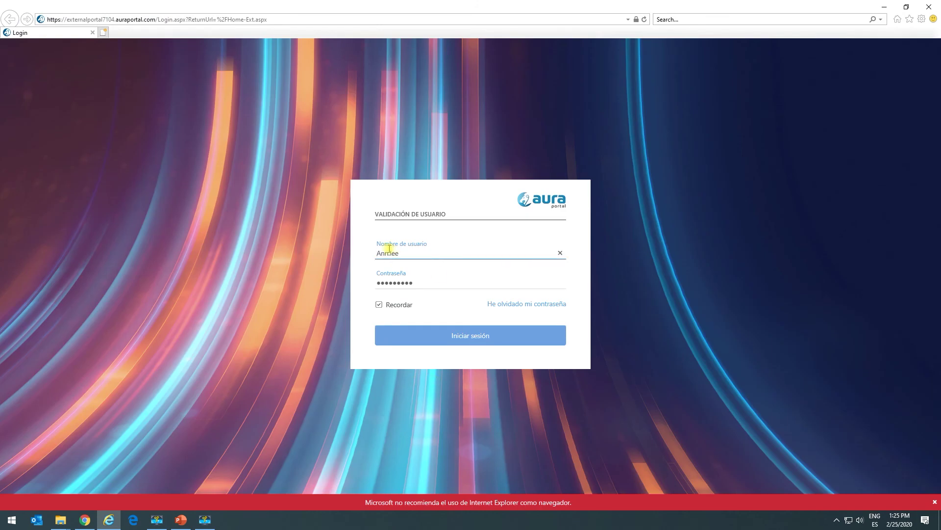
Sign in as the second external user and finish the ATS-24.1_10 external task answering No.
key("shift+Home")
left_click(462, 336)
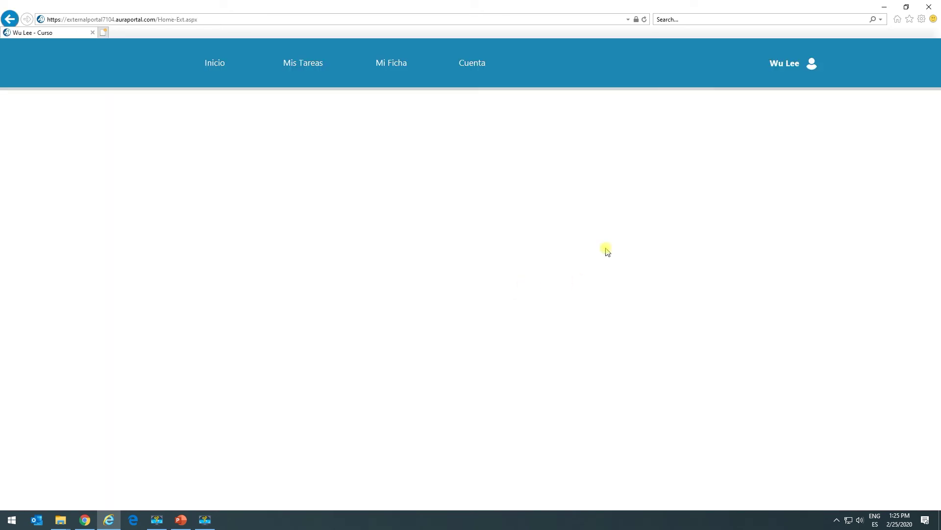
double_click(209, 313)
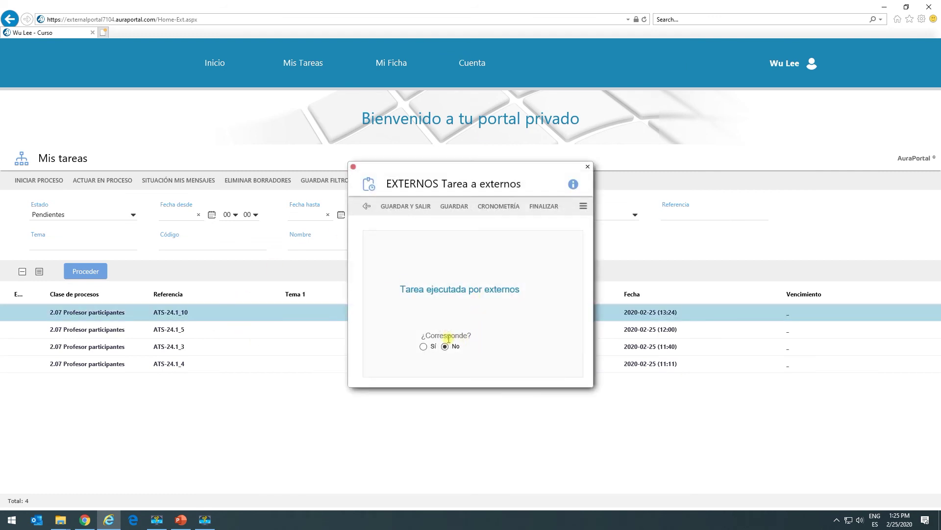
left_click(544, 206)
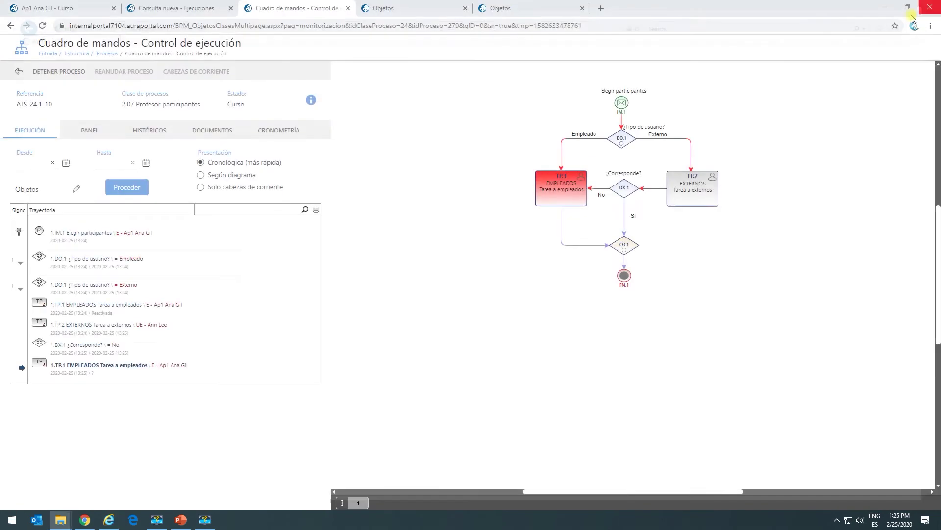
left_click(929, 7)
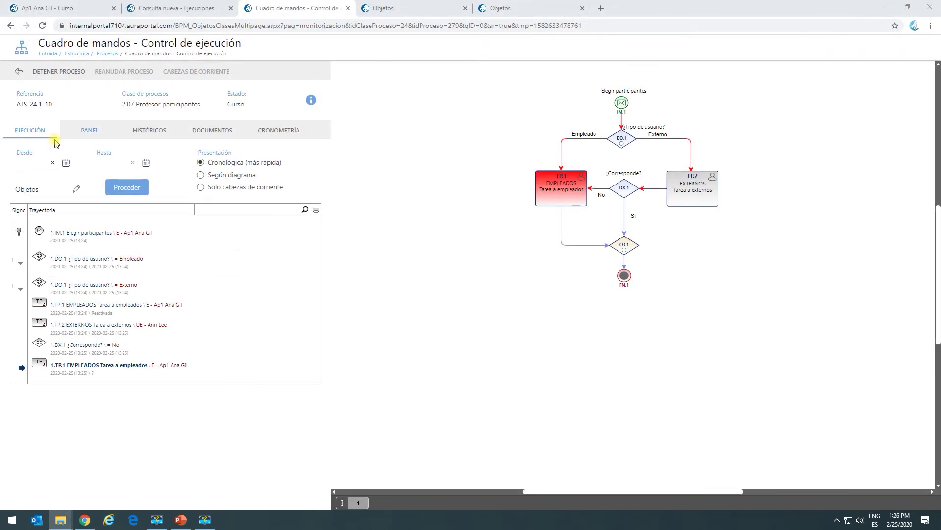
Refresh the trace showing the second No, leave the execution monitor, and return to Procesos - Monitorización.
left_click(37, 128)
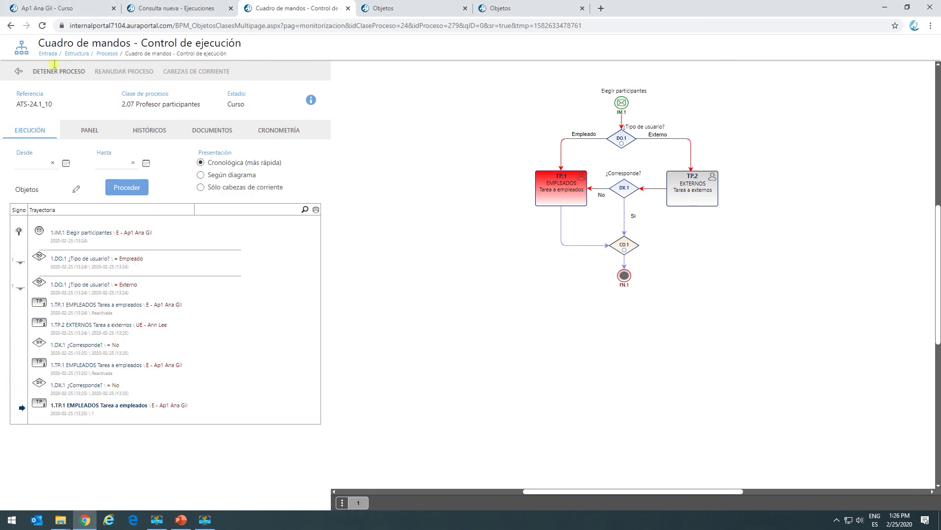
left_click(17, 74)
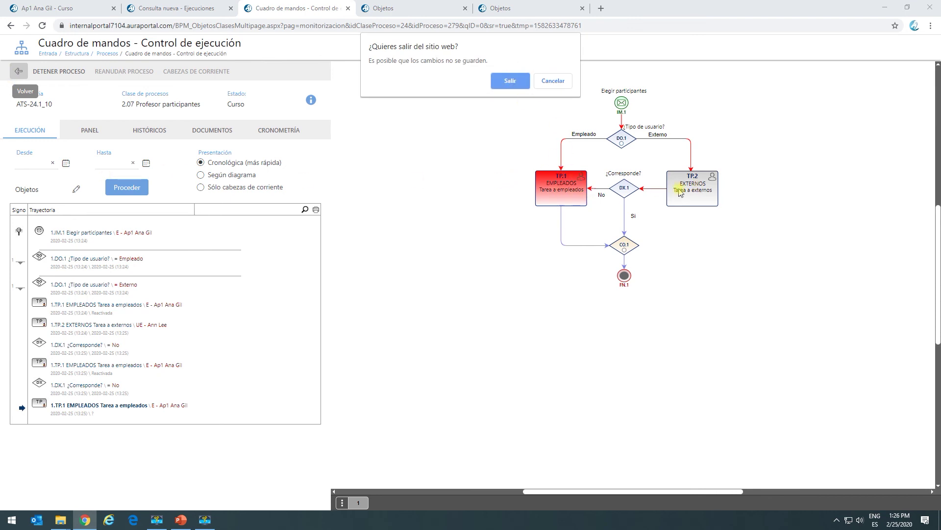
left_click(513, 82)
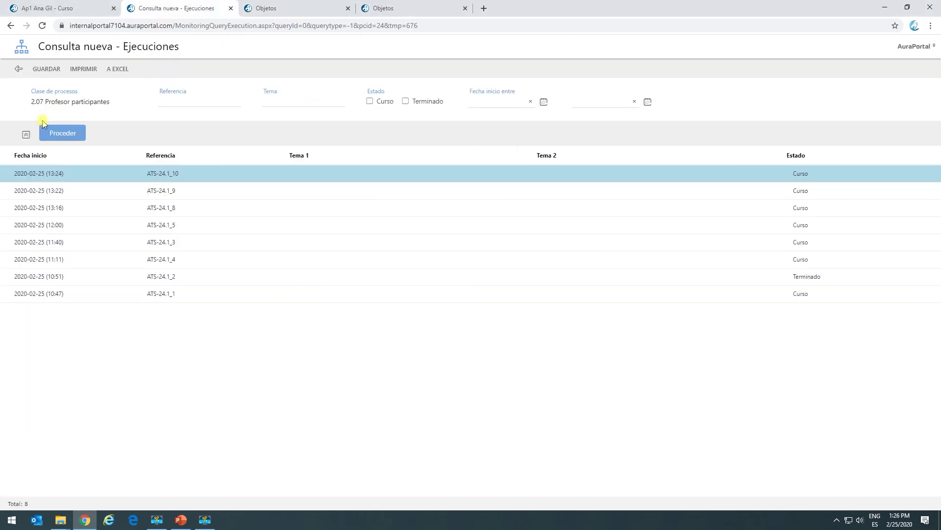
left_click(63, 8)
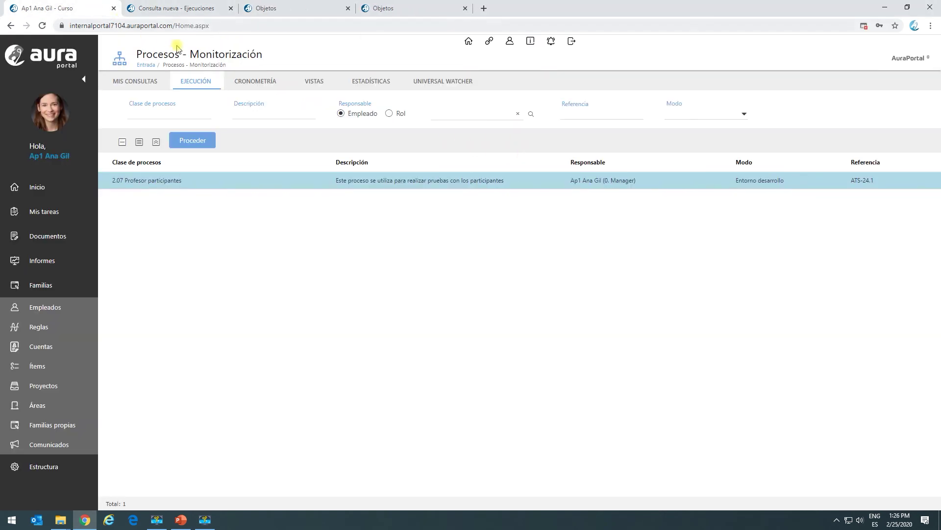
Start a new 2.07 Profesor participantes process and add the Manager employee to Familia elemento.
left_click(55, 211)
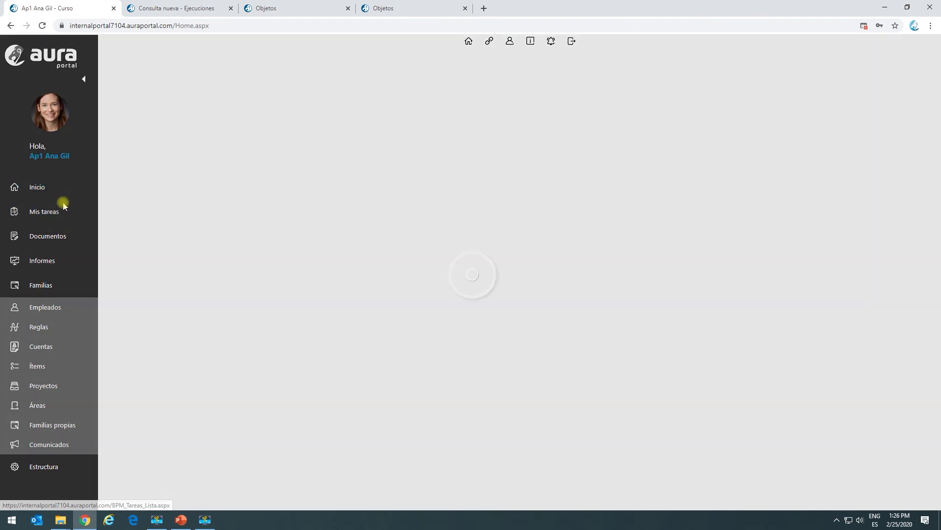
left_click(137, 81)
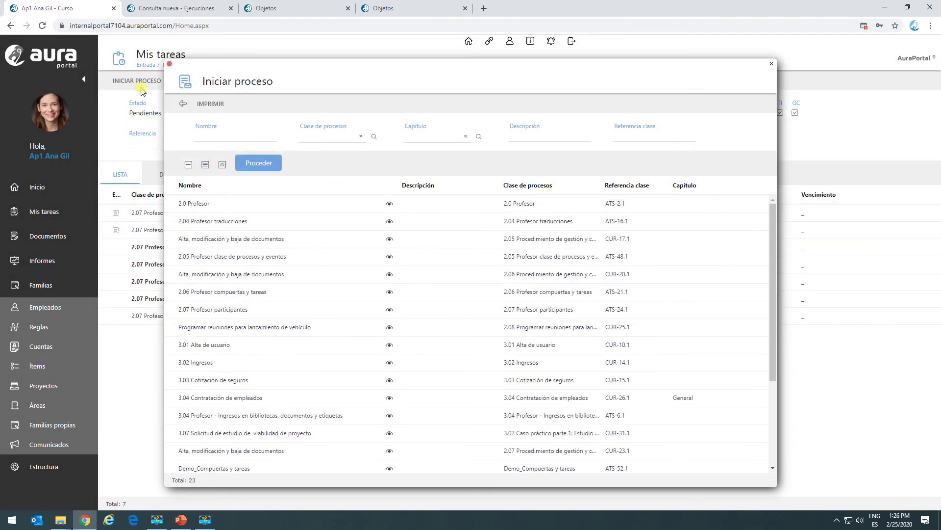
double_click(193, 310)
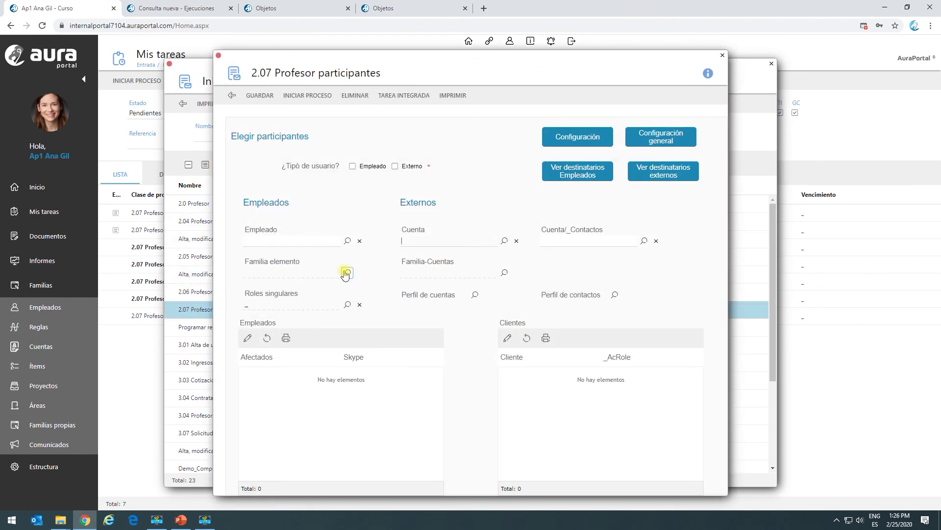
left_click(347, 273)
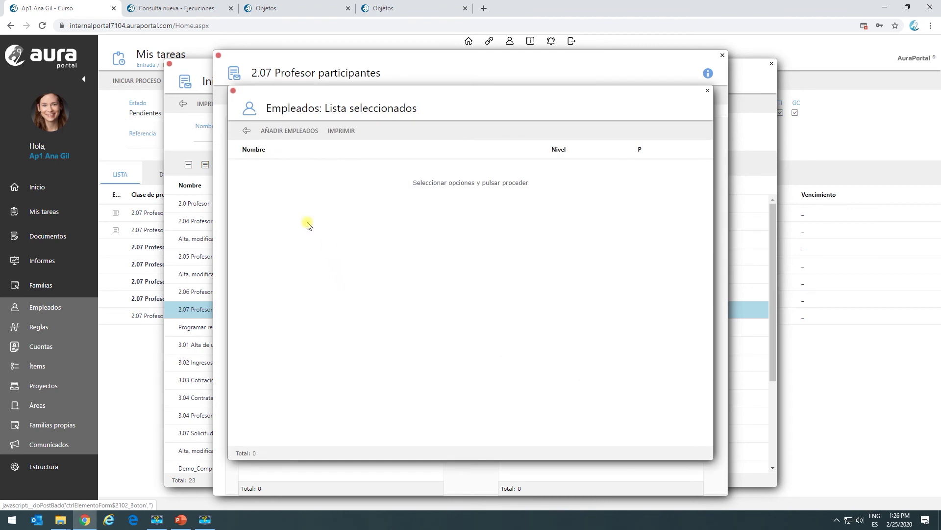
left_click(272, 130)
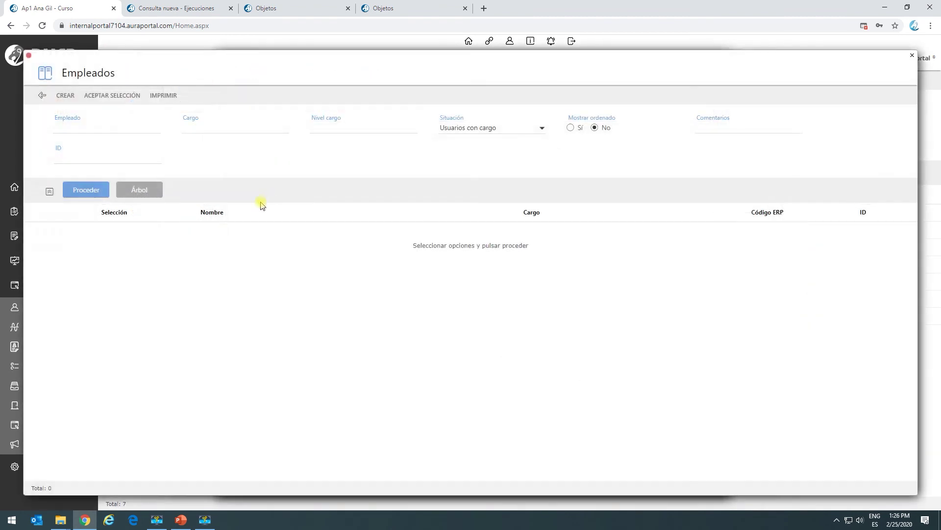
left_click(86, 192)
left_click(115, 231)
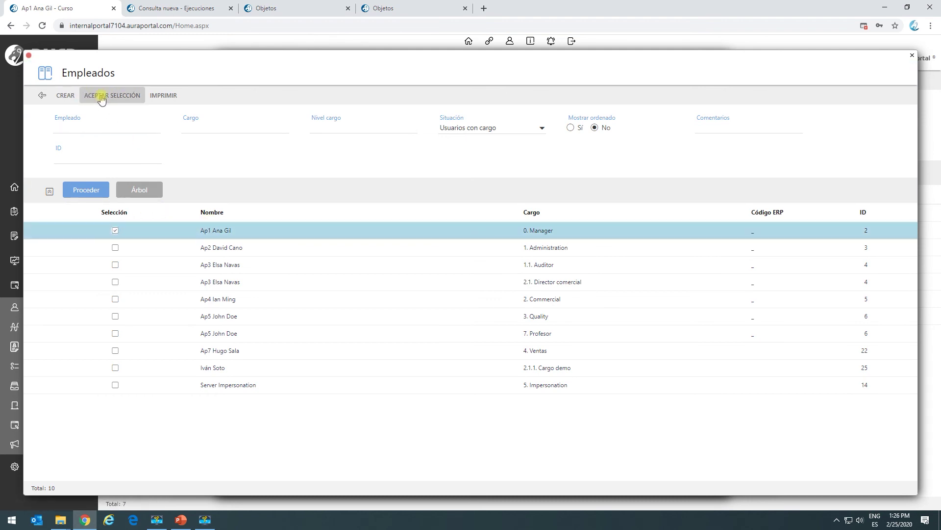
left_click(101, 96)
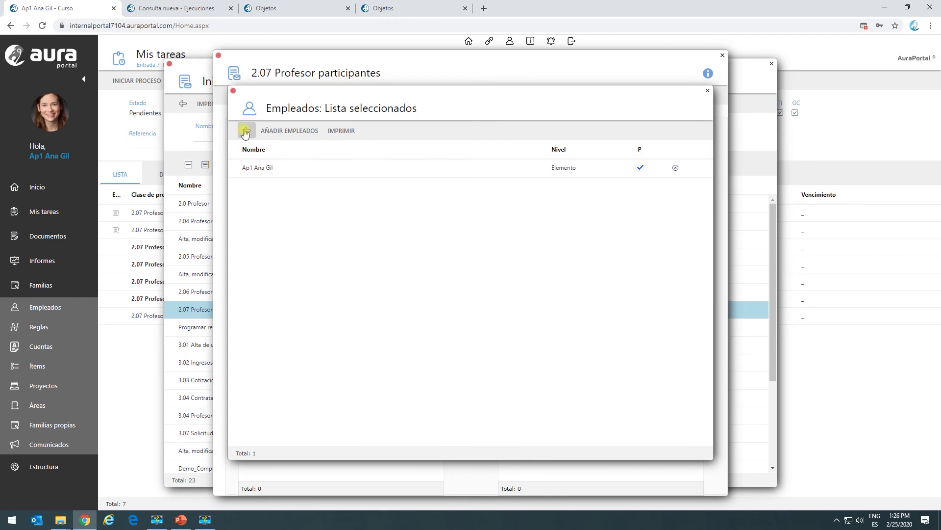
left_click(245, 131)
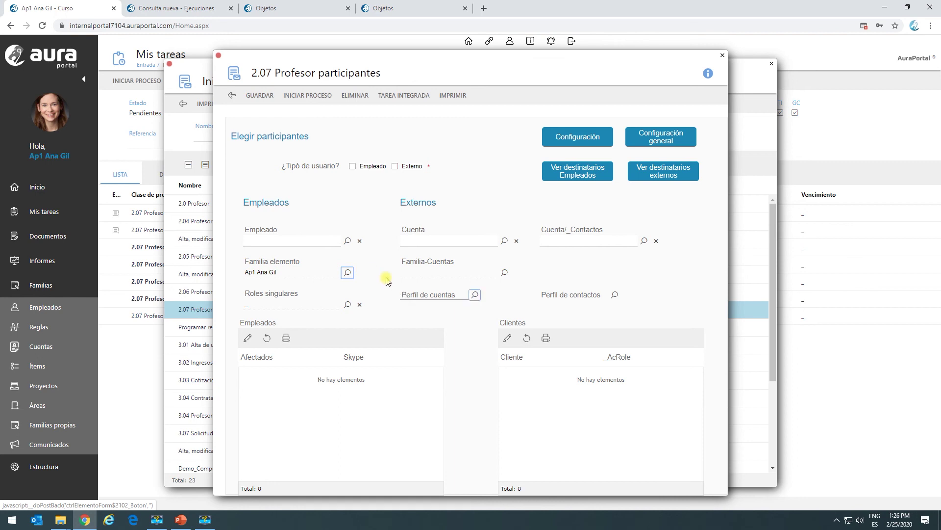
Replace the Empleado value with the Manager employee, accepting the unlink warning.
left_click(360, 240)
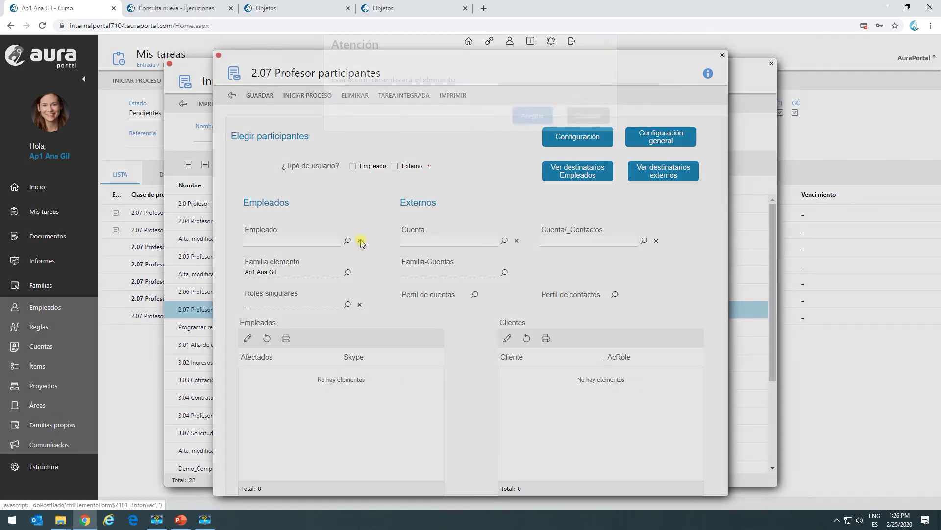
left_click(531, 137)
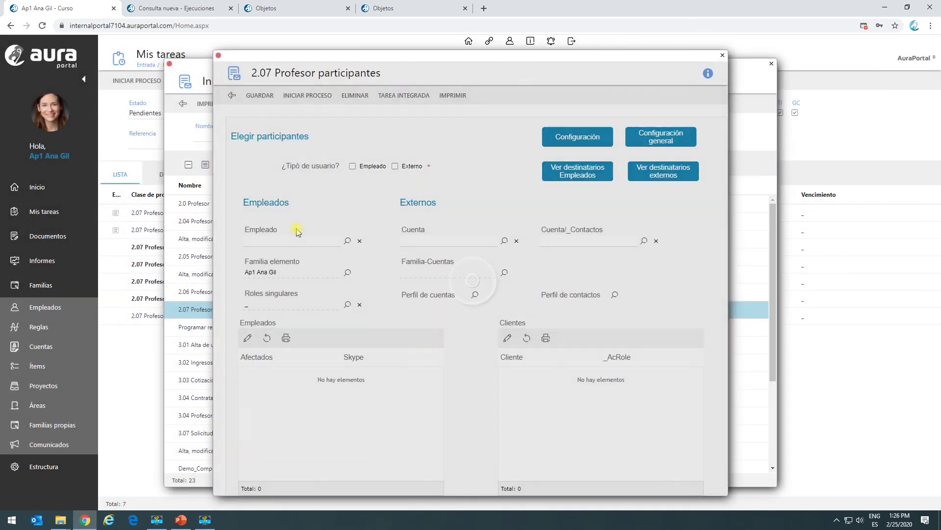
left_click(349, 240)
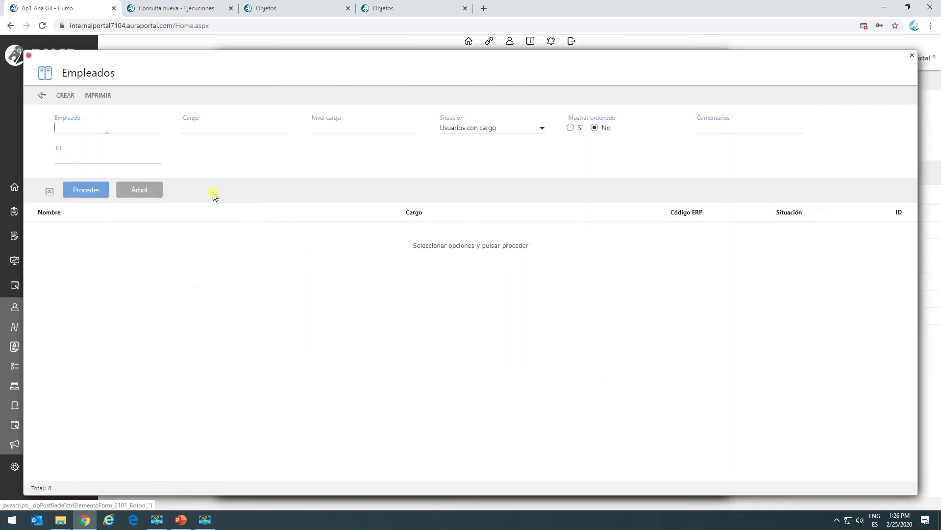
left_click(81, 191)
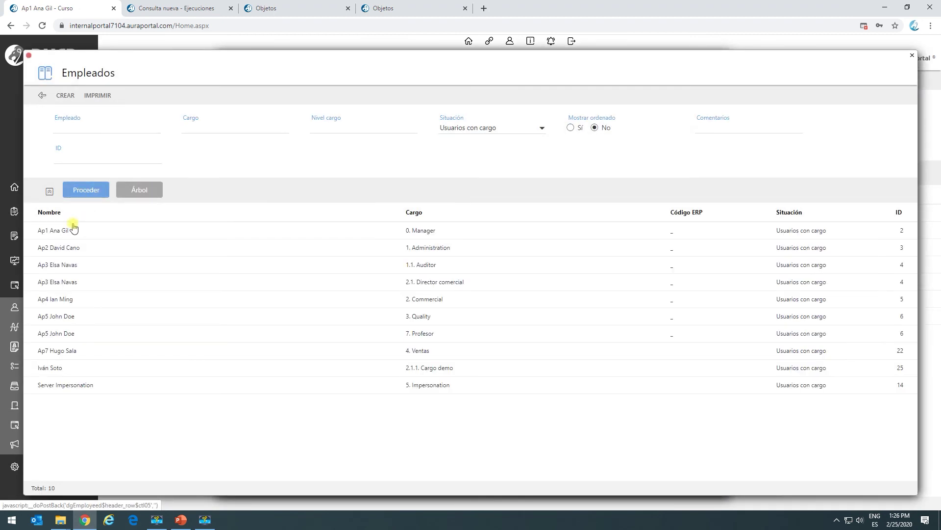
double_click(66, 227)
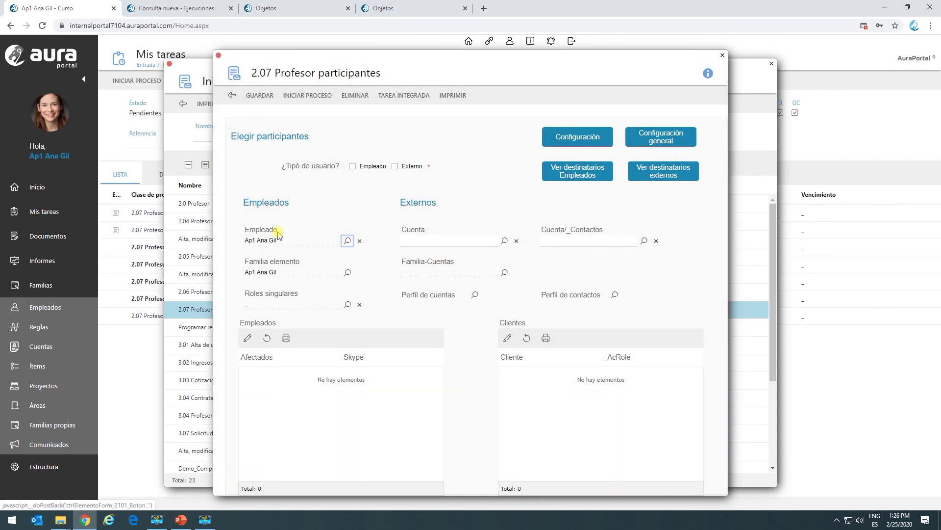
Select the IT Consulting and AuraPortal accounts for Familia-Cuentas and return to the form.
left_click(505, 273)
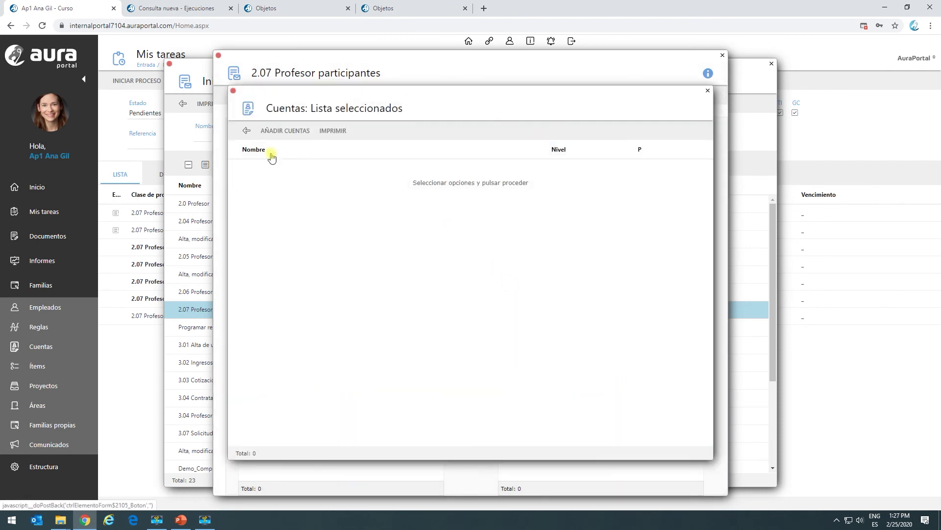
left_click(266, 132)
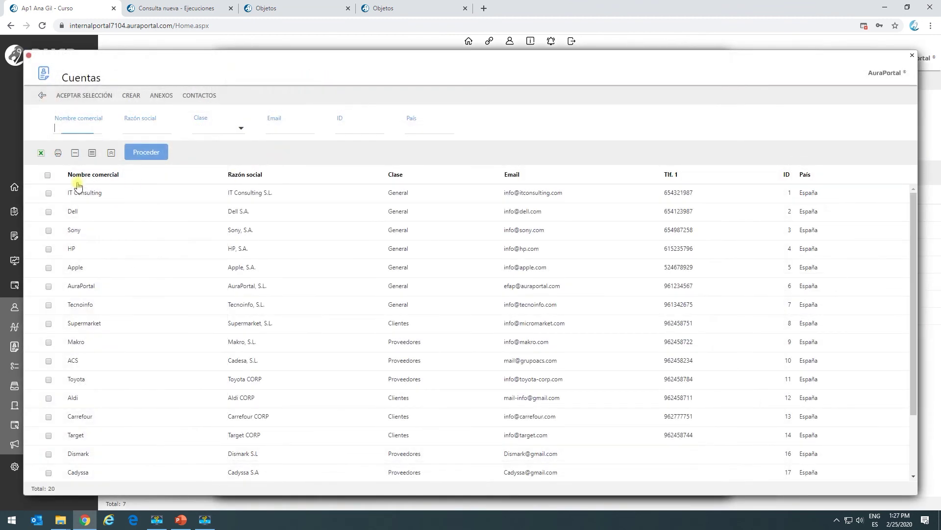
left_click(46, 196)
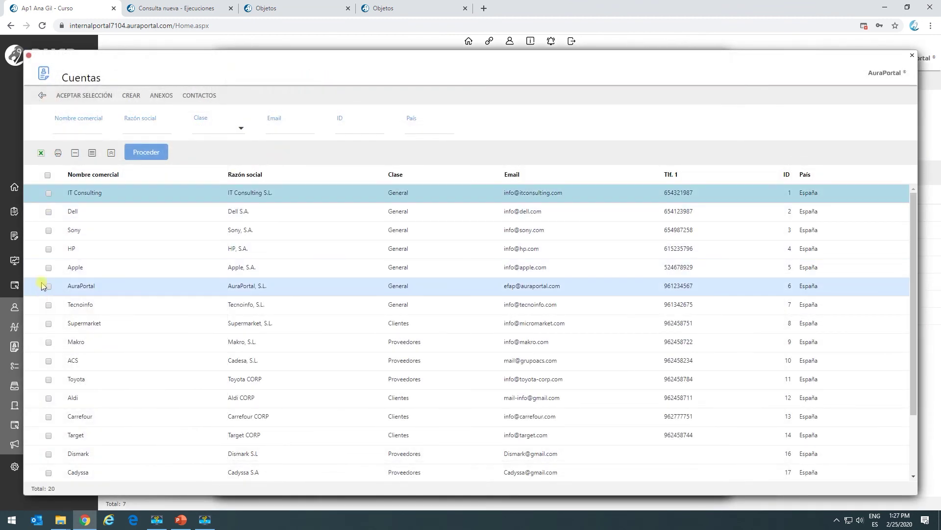
left_click(48, 194)
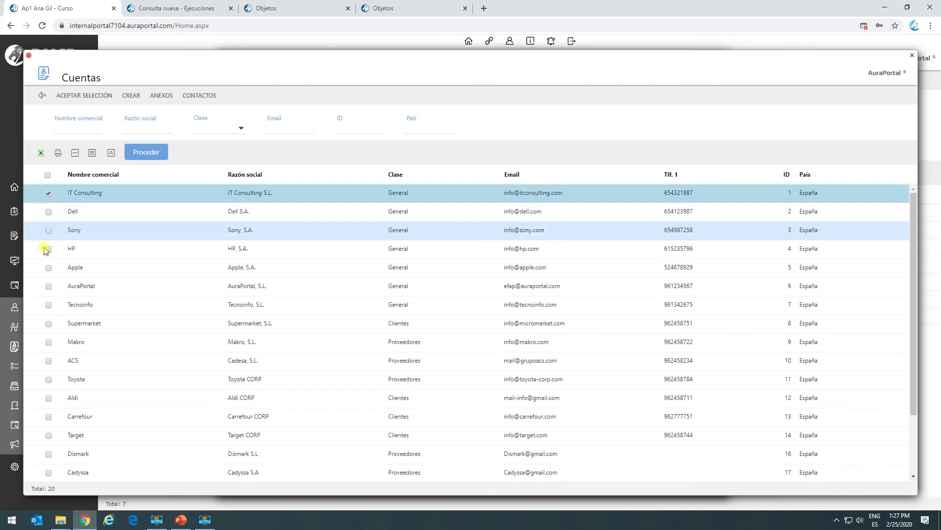
left_click(49, 287)
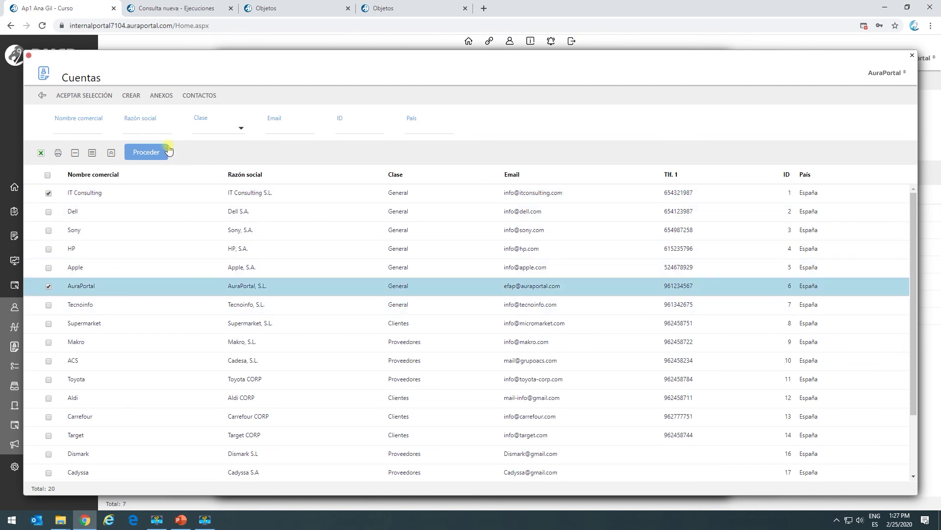
left_click(65, 95)
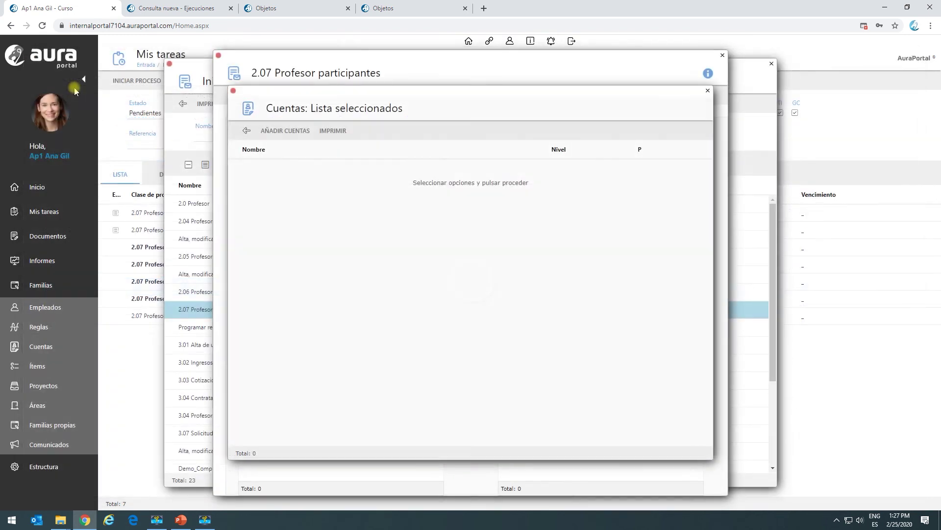
left_click(246, 131)
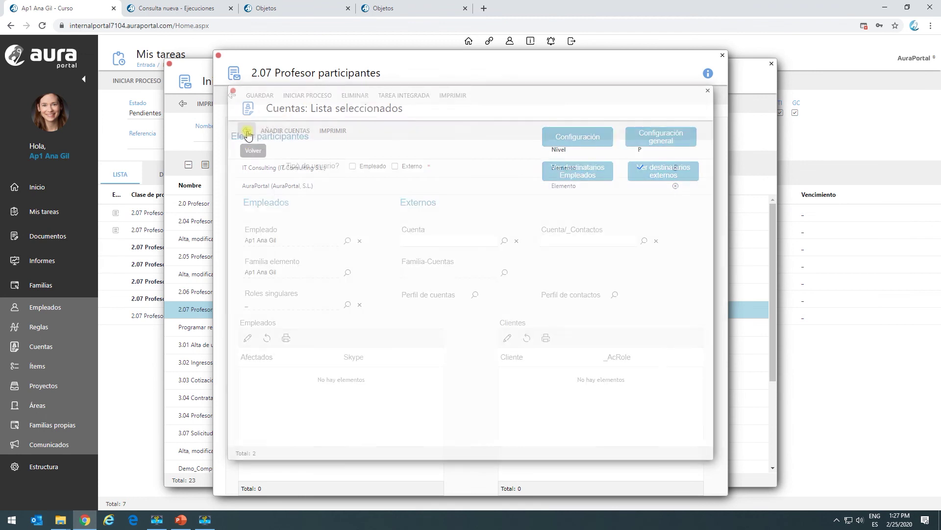
In the process diagram, make the EMPLEADOS task TP.1 Clonable and save it.
left_click(647, 141)
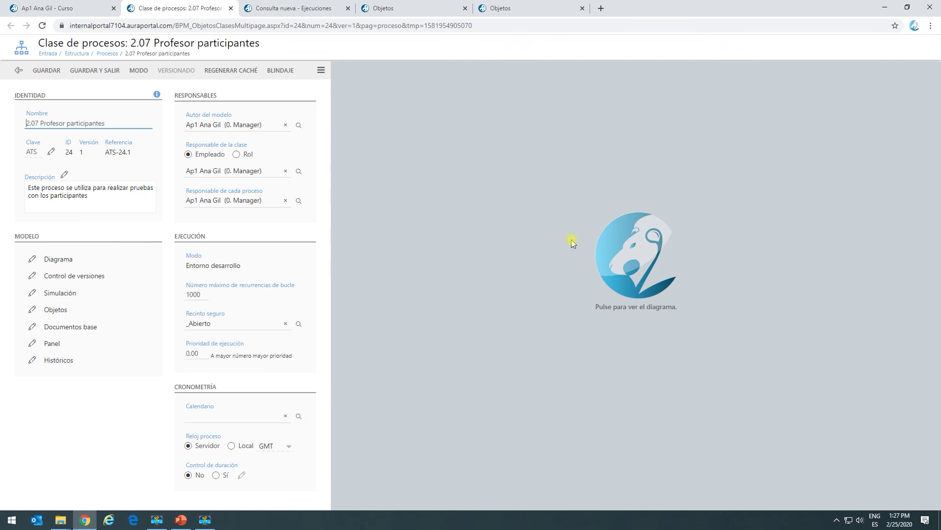
left_click(629, 238)
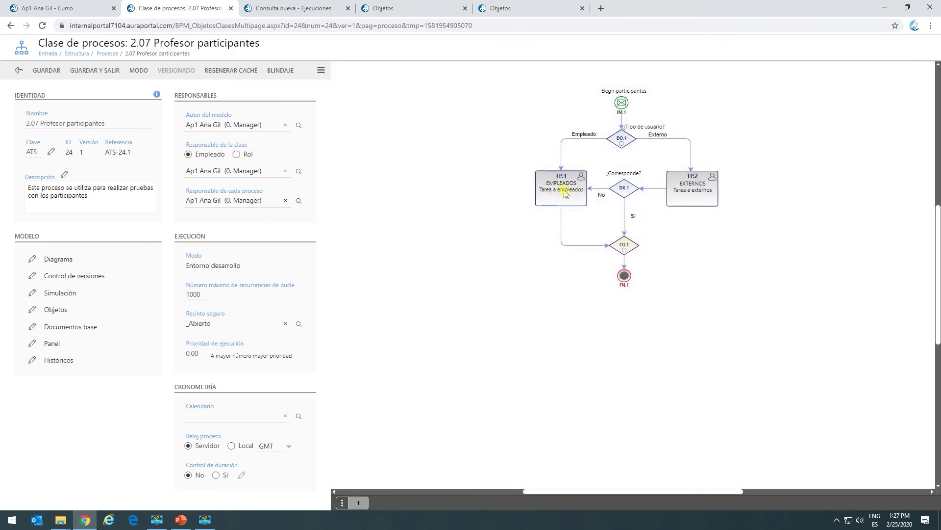
left_click(565, 193)
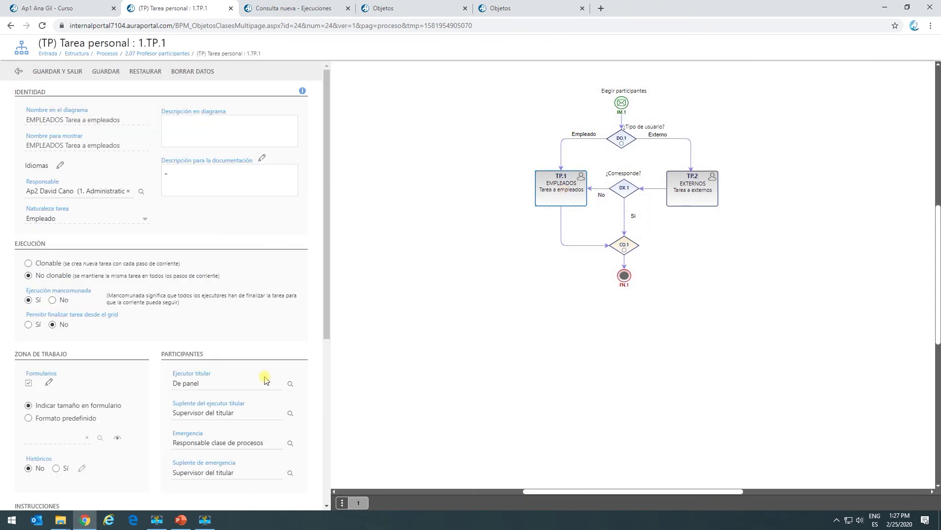
left_click(291, 384)
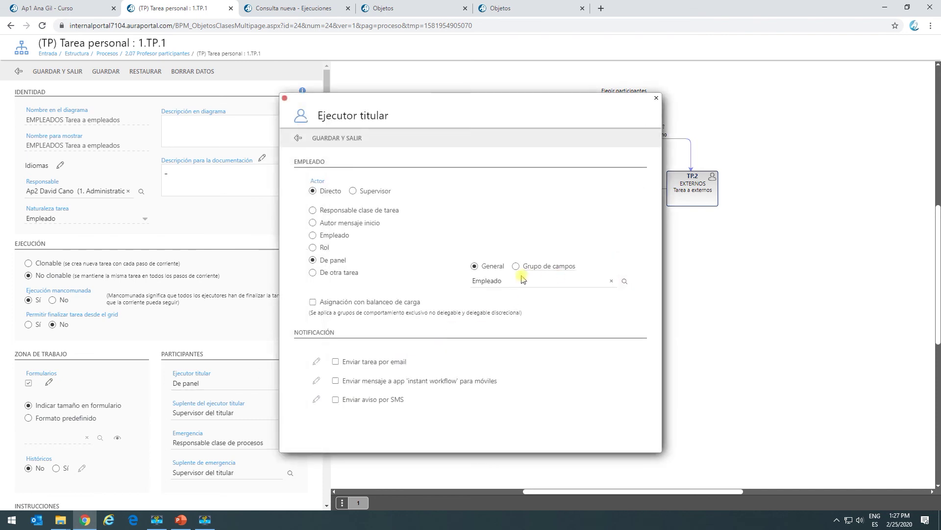
left_click(298, 140)
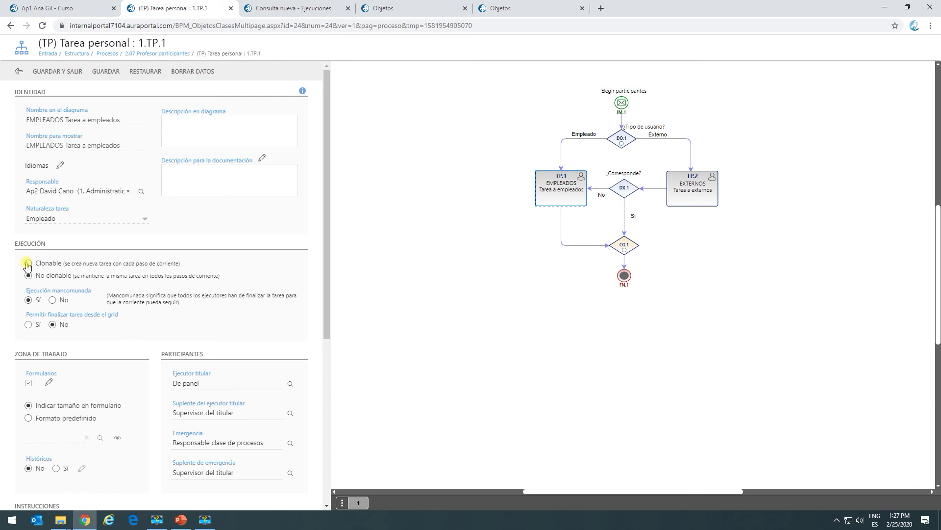
left_click(51, 76)
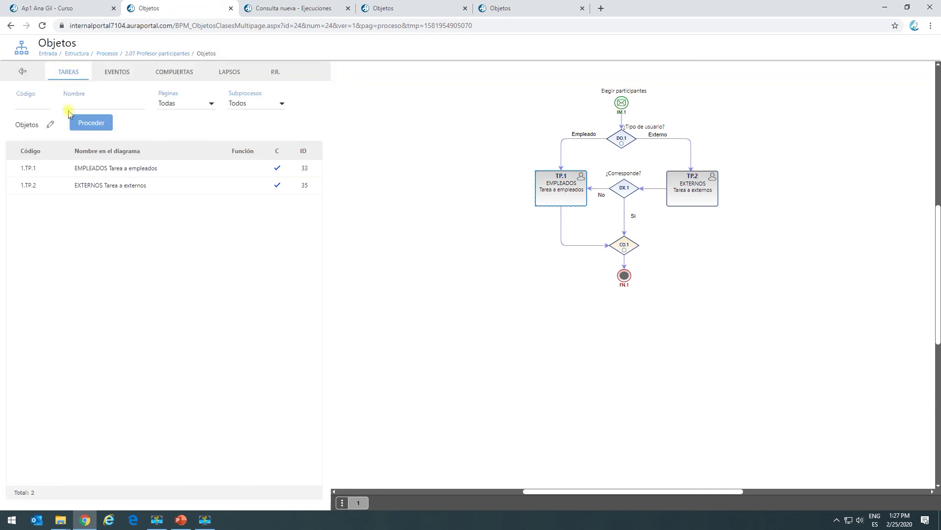
Turn on joint execution for the EXTERNOS task TP.2, save, and return to the participant selection form.
left_click(705, 186)
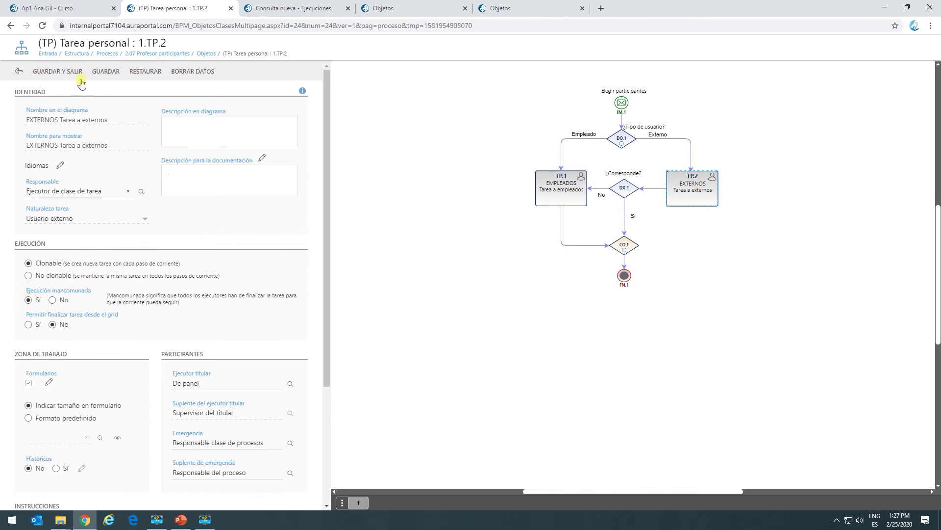
left_click(57, 75)
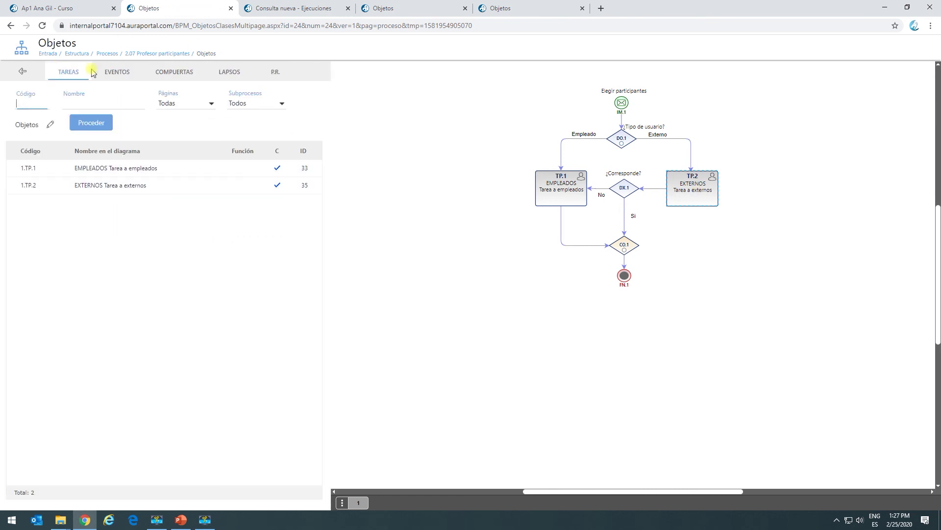
left_click(24, 72)
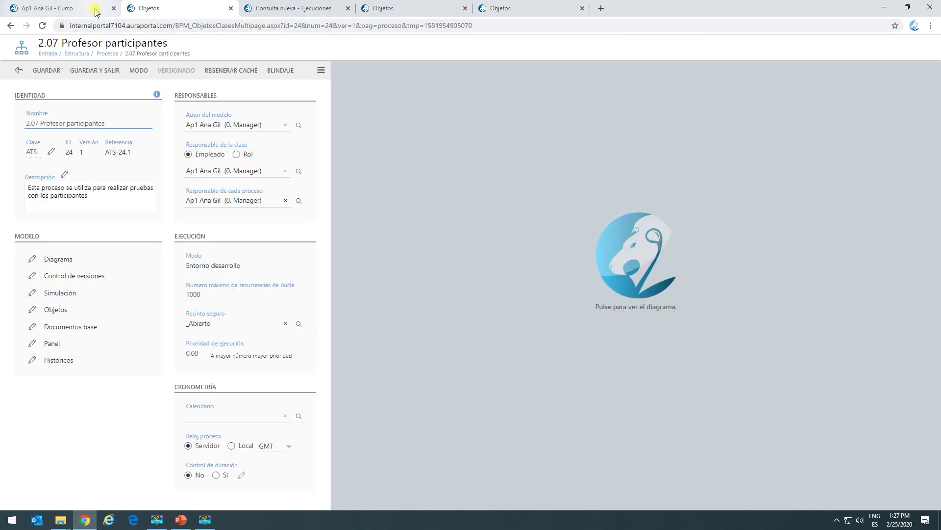
left_click(95, 11)
Add Empleado as a participant type, save, verify the two _Representante external recipients, and start the process.
left_click(353, 166)
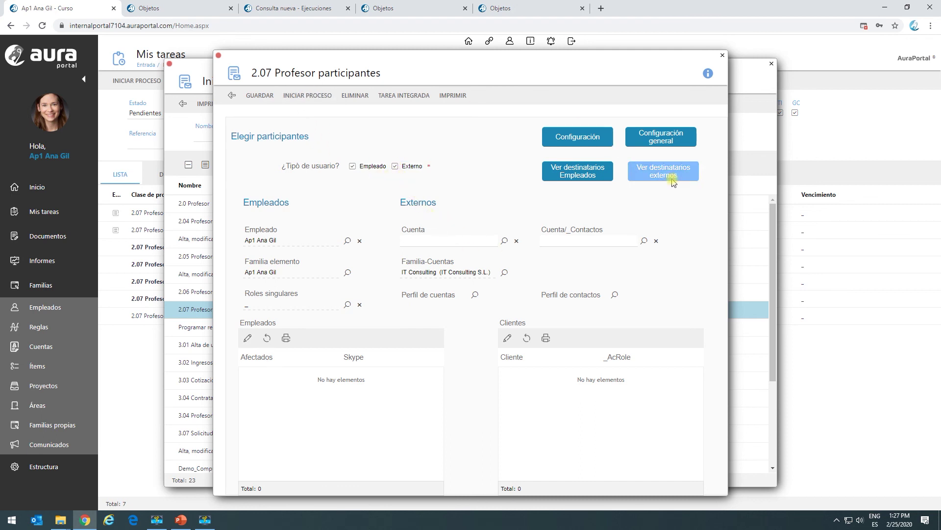
left_click(254, 96)
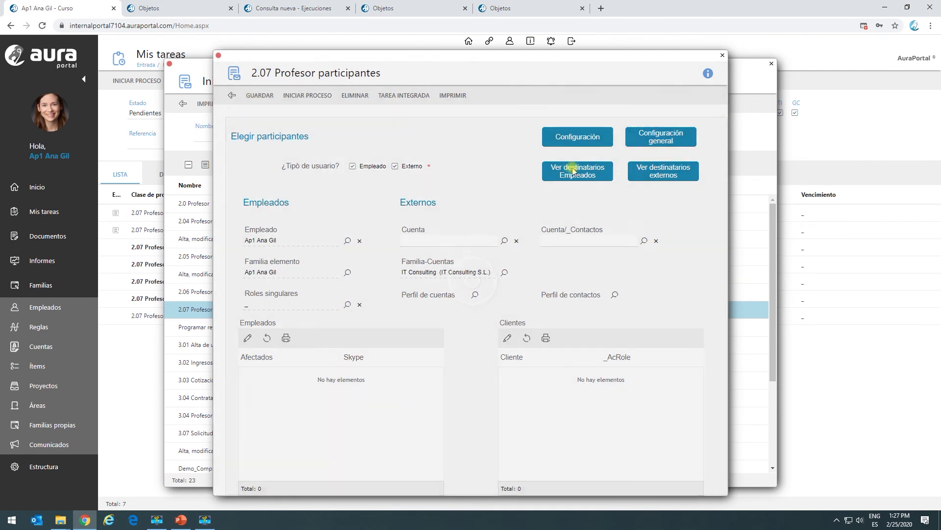
left_click(664, 177)
left_click(556, 248)
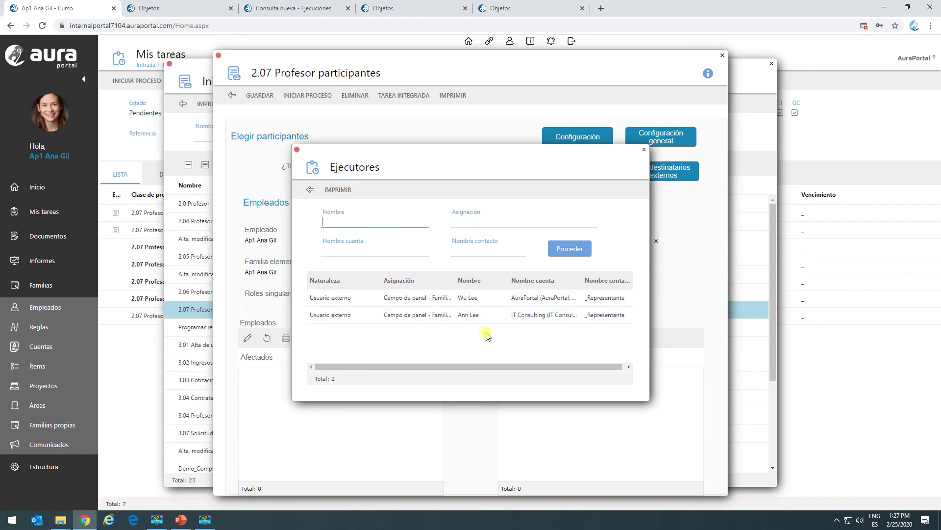
left_click(310, 189)
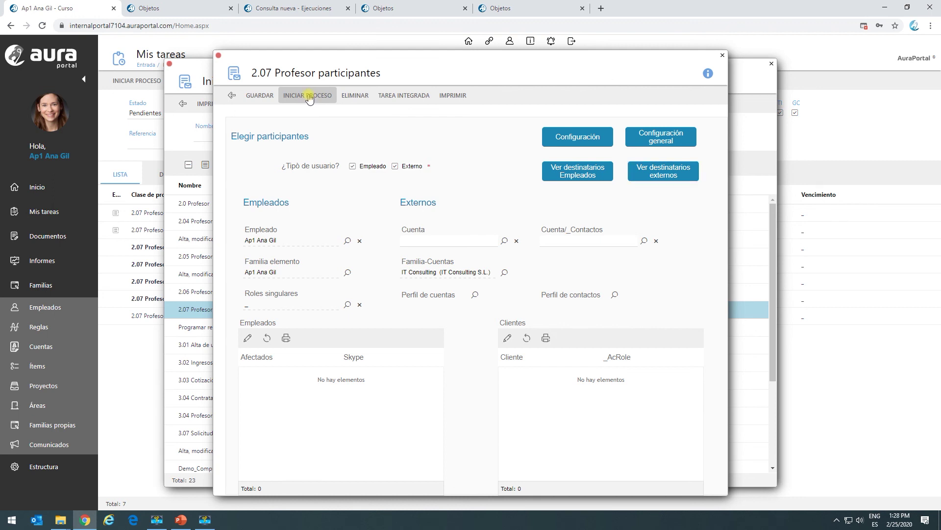
left_click(309, 96)
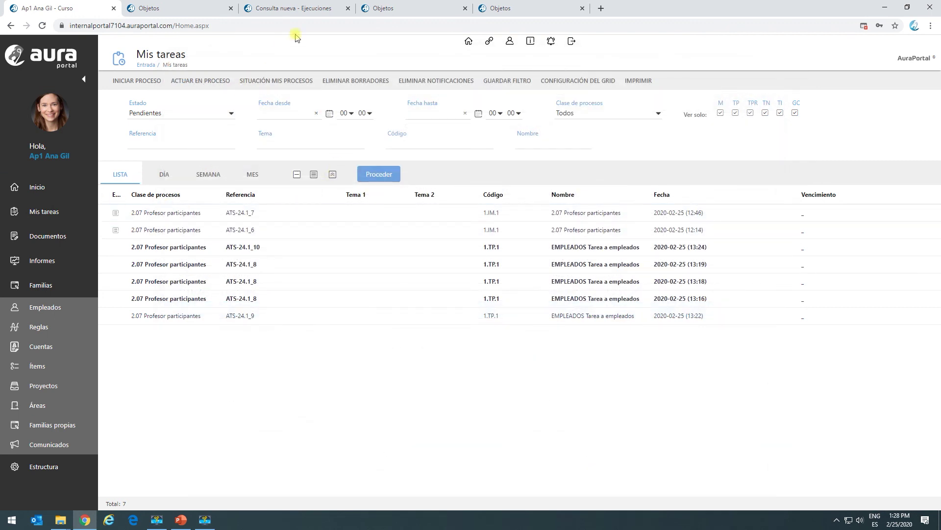
Open the ATS-24.1_11 execution dashboard from the refreshed Ejecuciones list and display its process diagram.
left_click(311, 14)
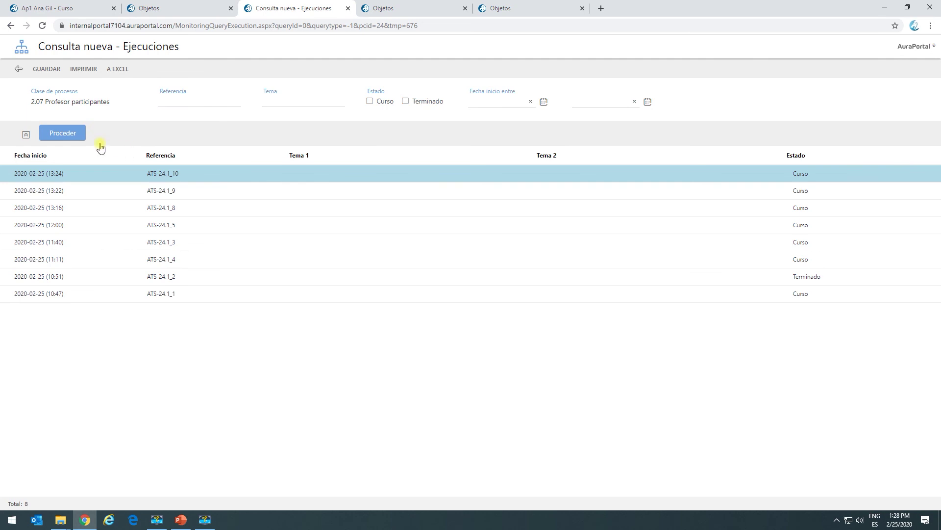
left_click(67, 133)
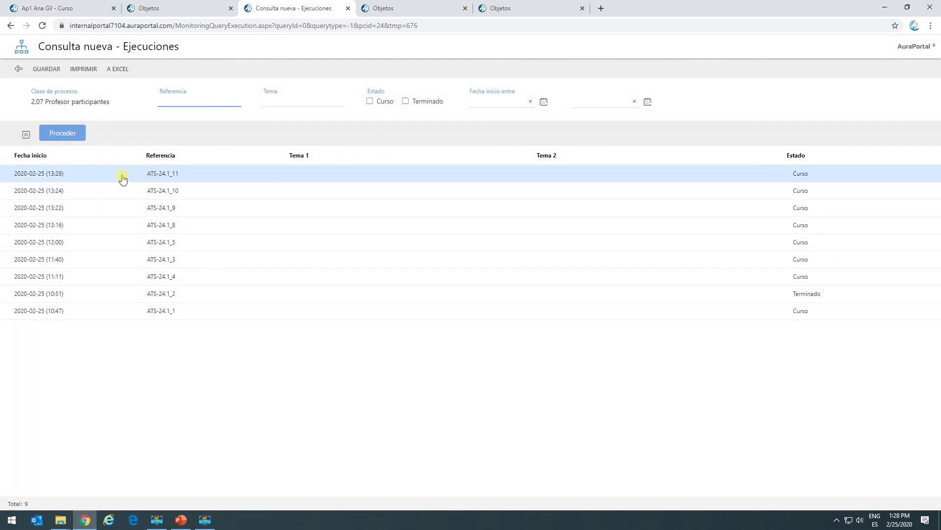
left_click(122, 177)
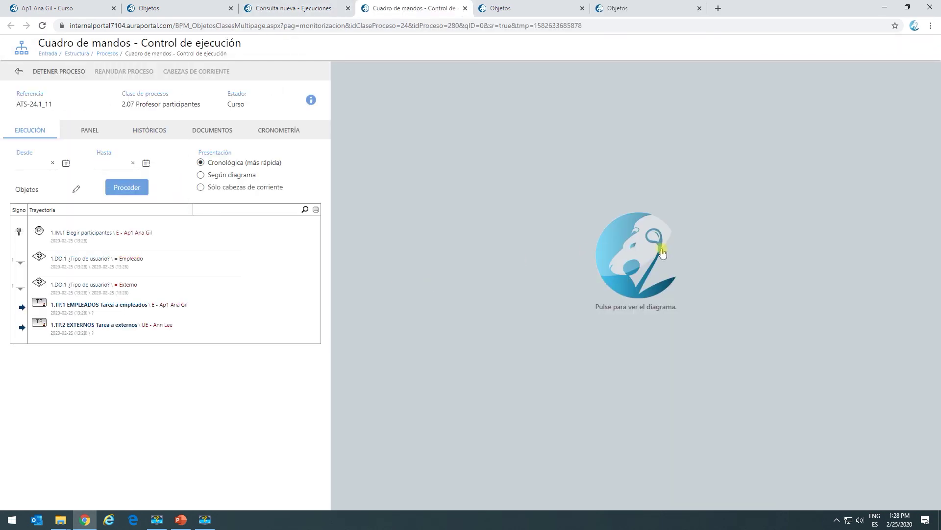
left_click(660, 257)
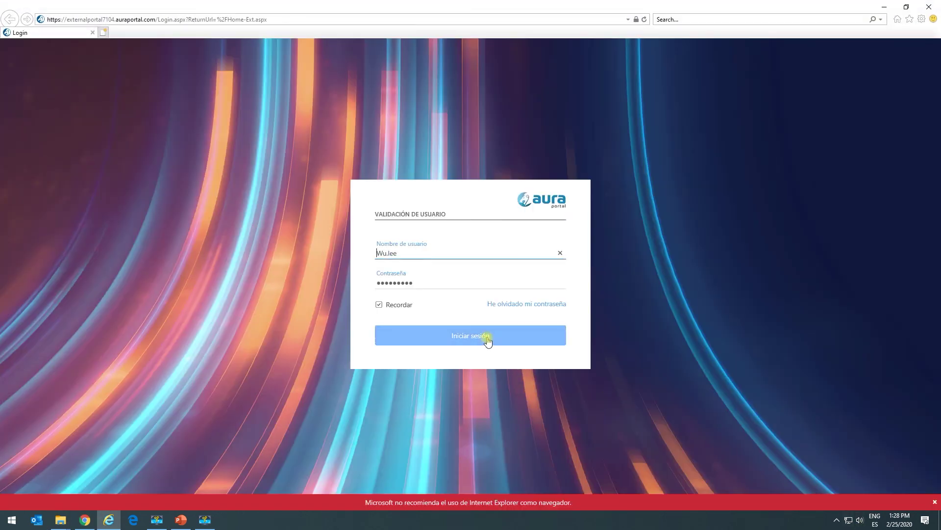
Sign in as the first external user and finish the ATS-24.1_11 EXTERNOS task answering No.
left_click(486, 338)
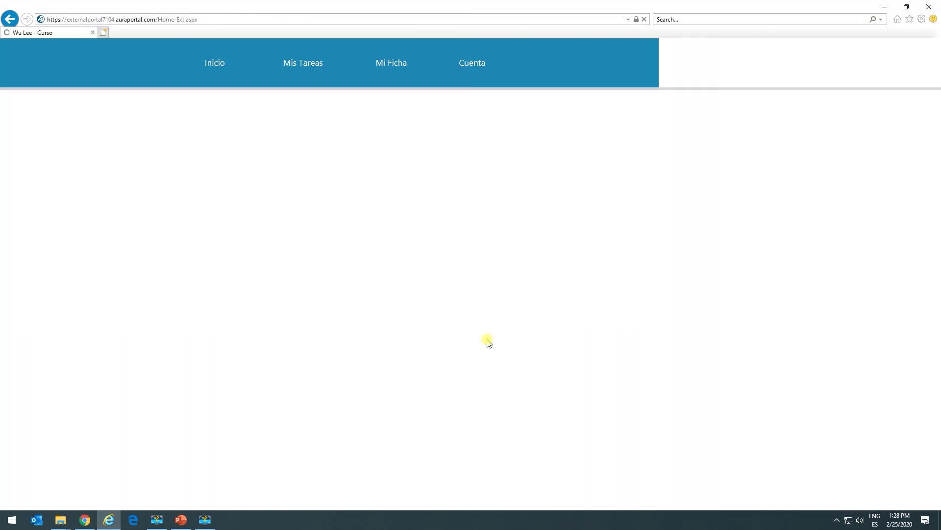
left_click(306, 62)
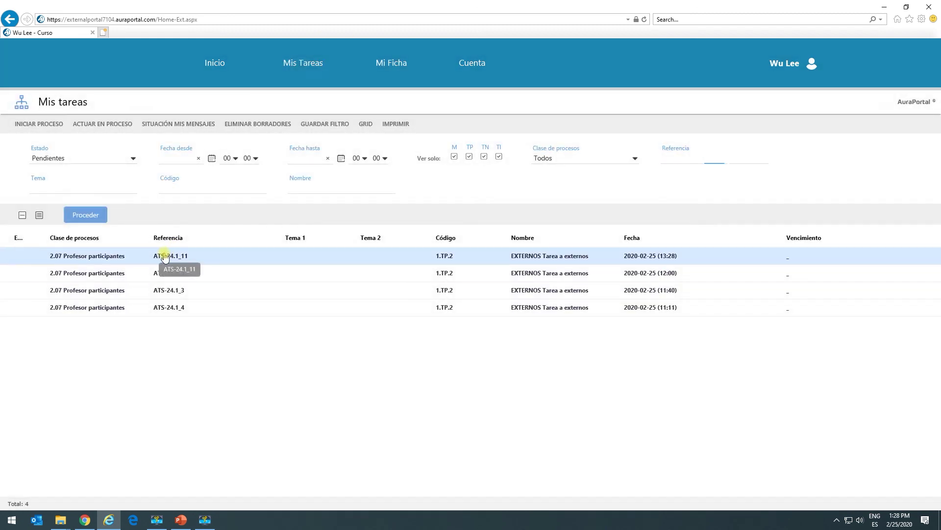
left_click(162, 256)
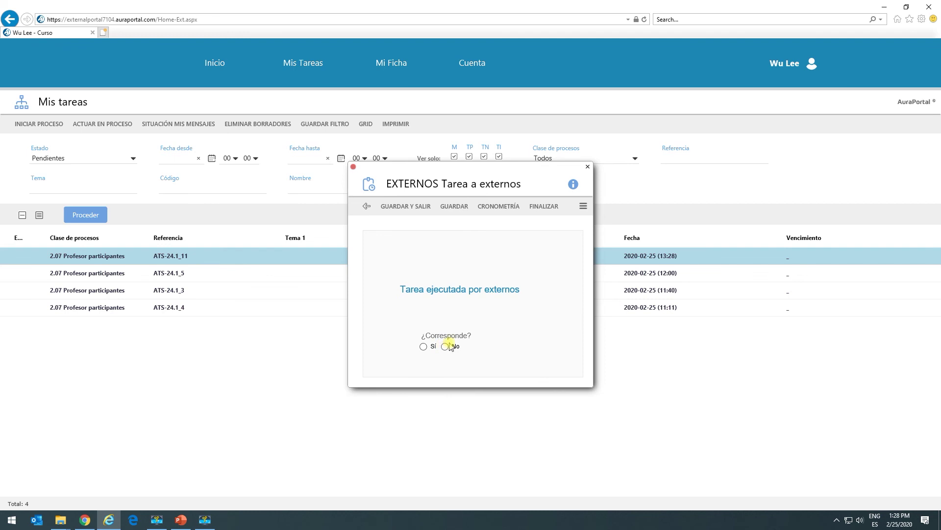
left_click(544, 207)
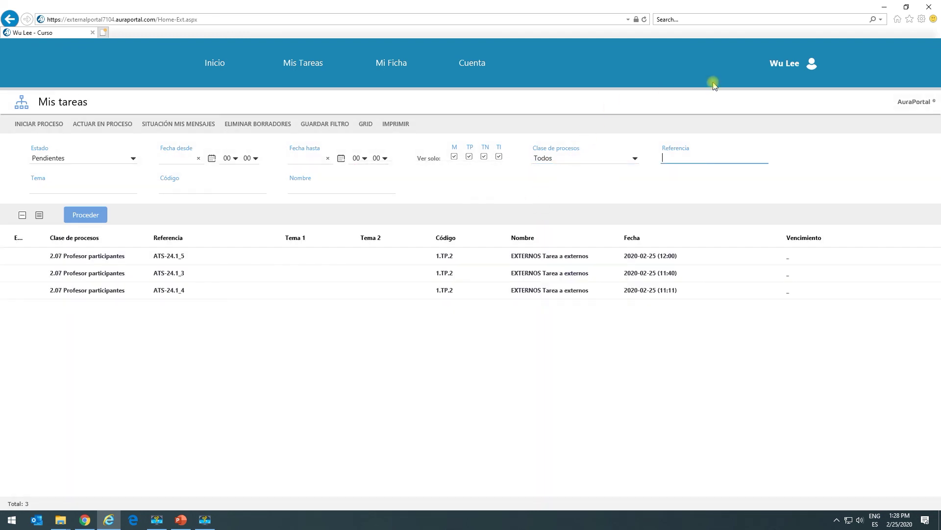
left_click(928, 8)
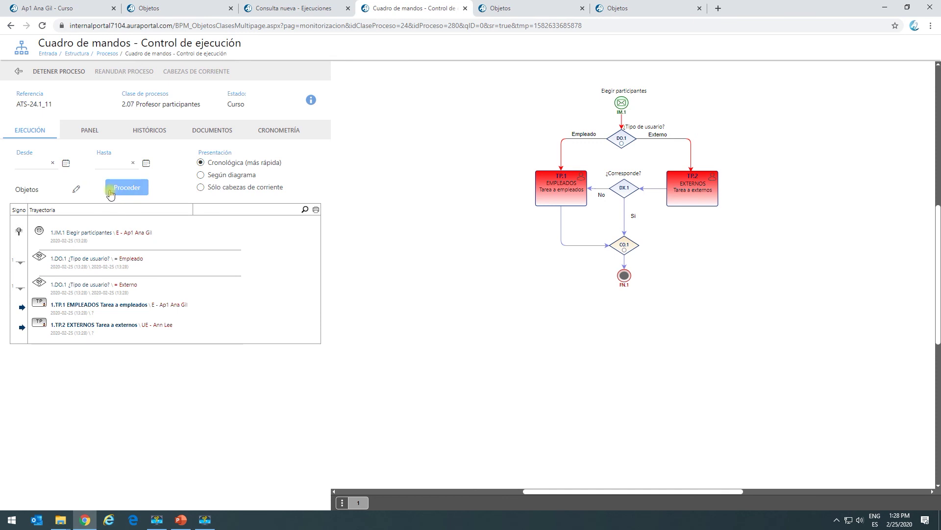
Refresh the ATS-24.1_11 trajectory and return to the external portal login page.
left_click(30, 133)
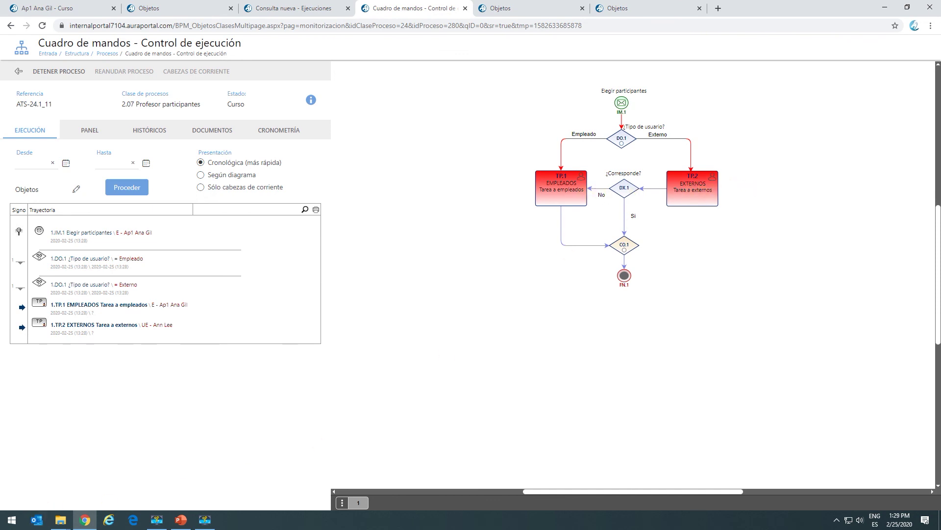
left_click(109, 519)
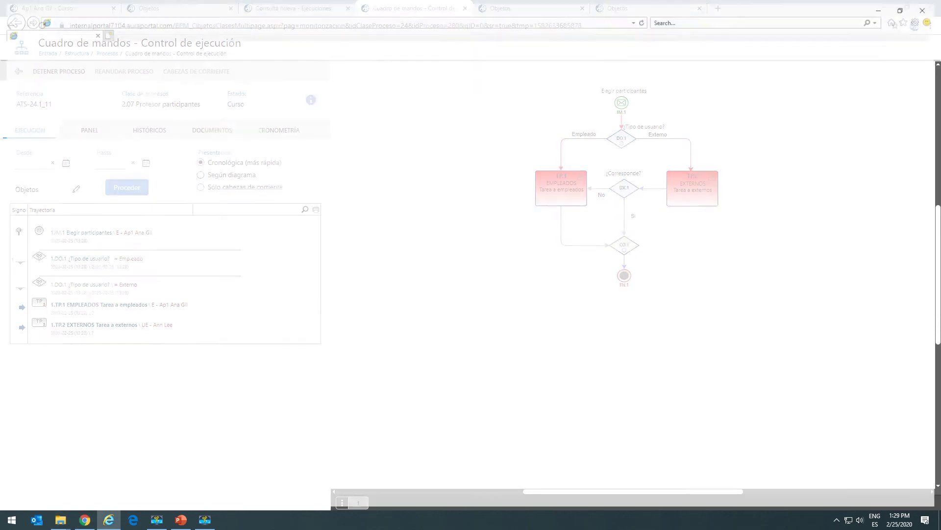
Change the username to the second external user, sign in, and finish the ATS-24.1_11 task answering No.
left_click_drag(387, 252, 363, 257)
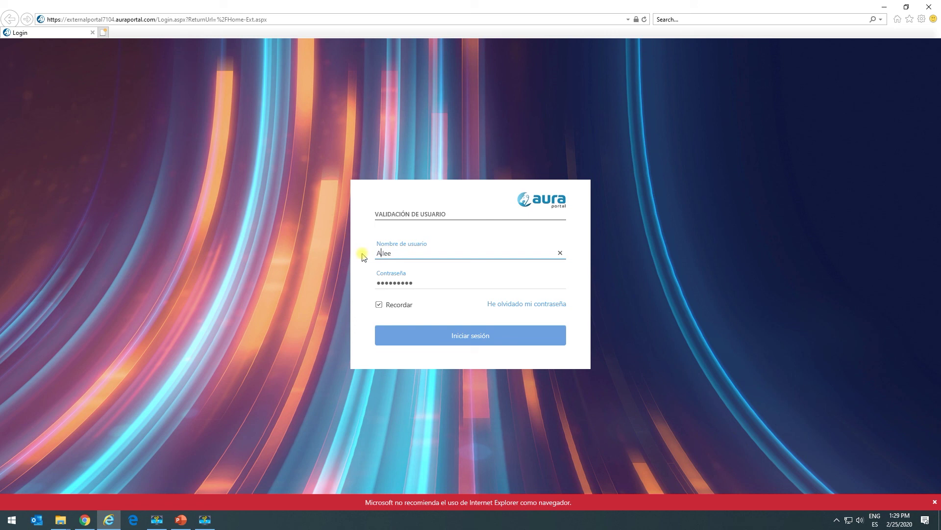
type("Ann")
left_click(467, 340)
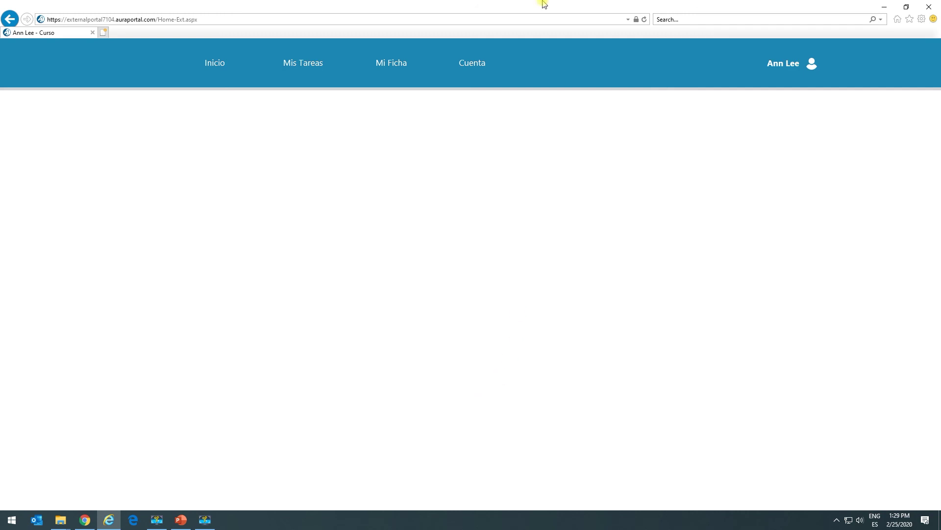
left_click(303, 63)
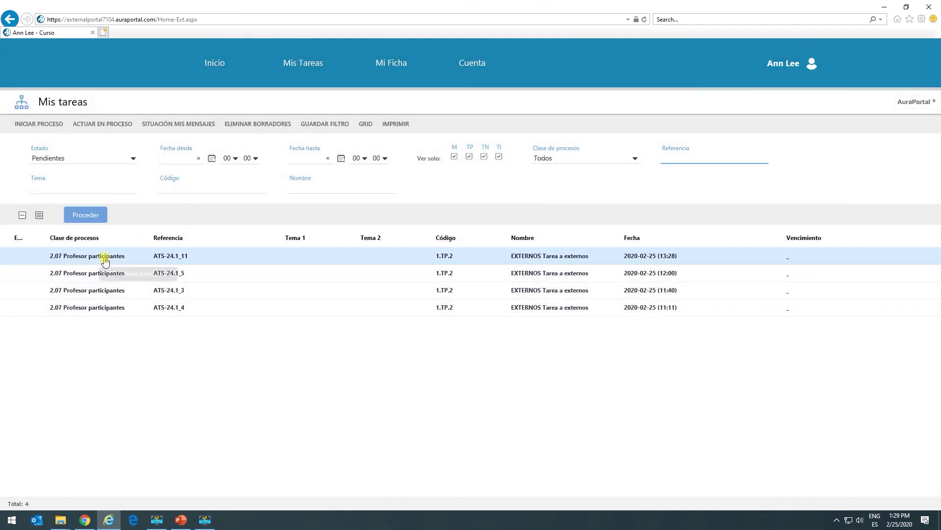
double_click(113, 255)
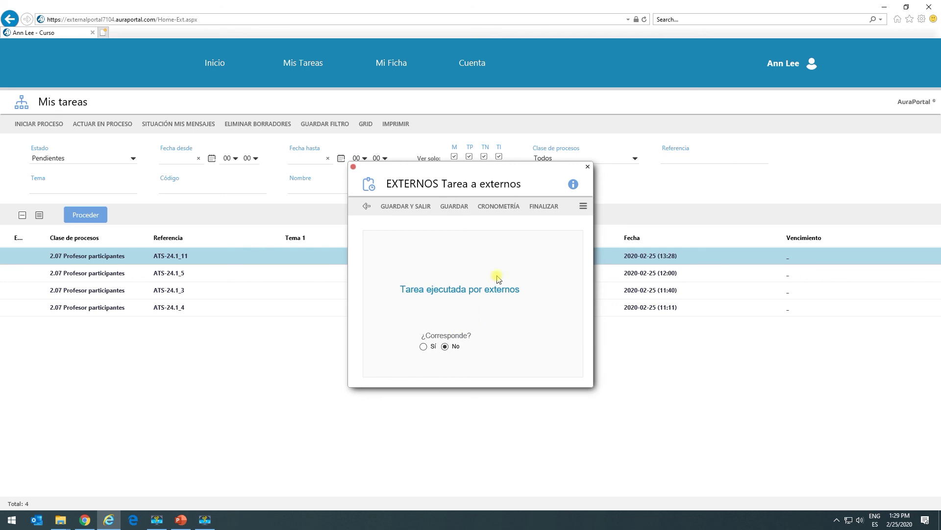
left_click(536, 207)
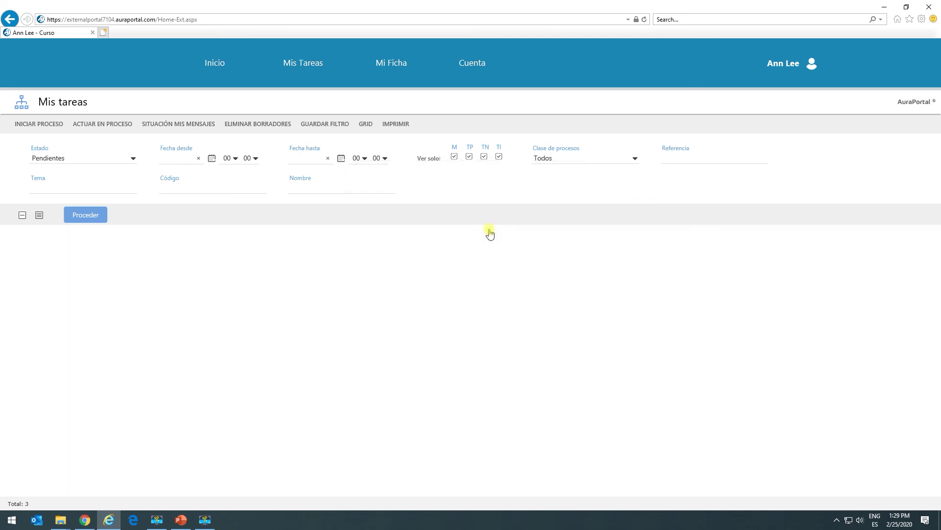
Reload the ATS-24.1_11 trace to confirm the No answer looped the flow back to EMPLEADOS.
left_click(937, 8)
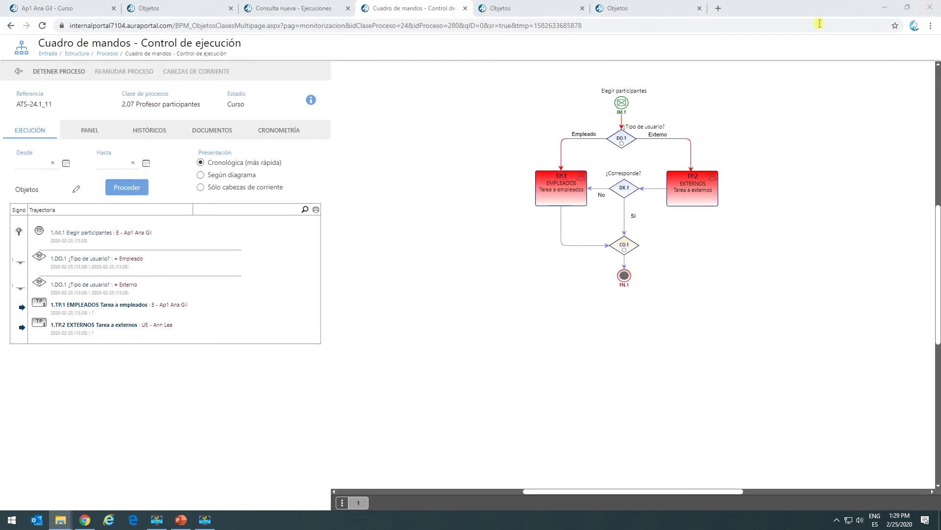
left_click(28, 131)
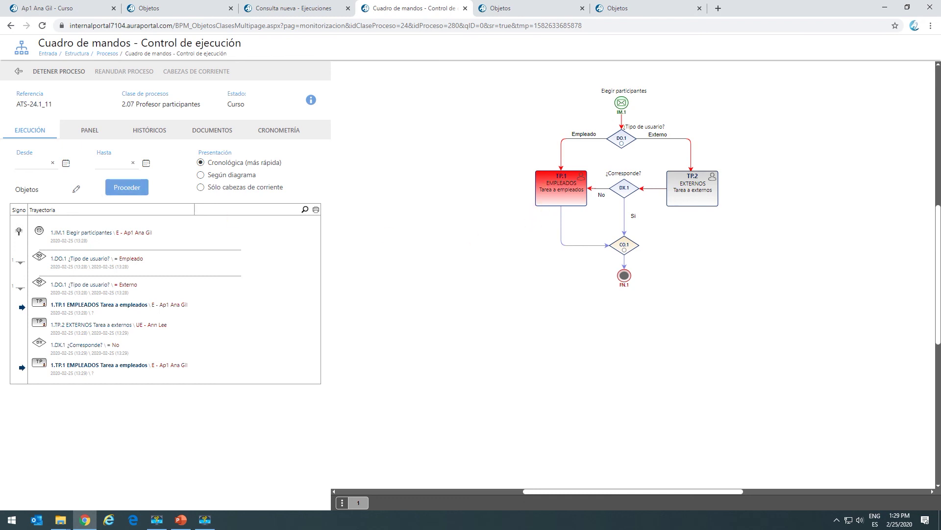
key("alt+Tab")
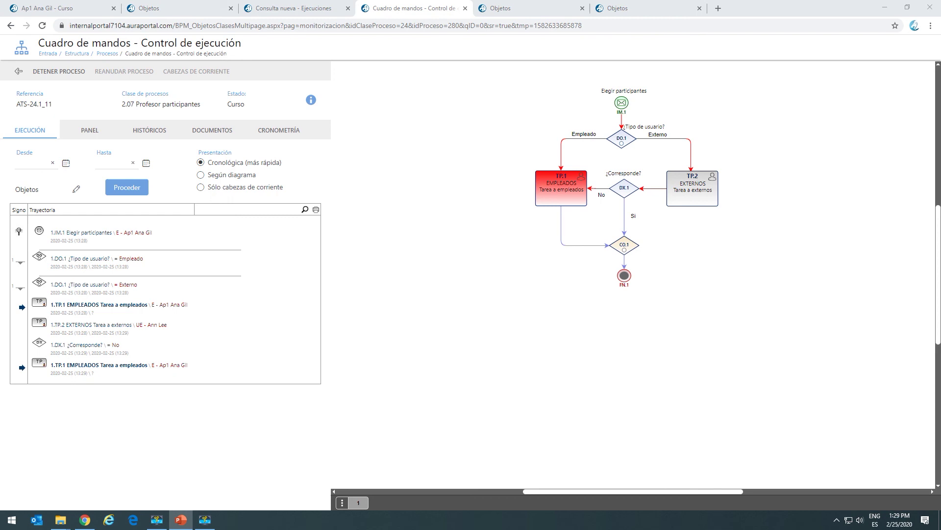